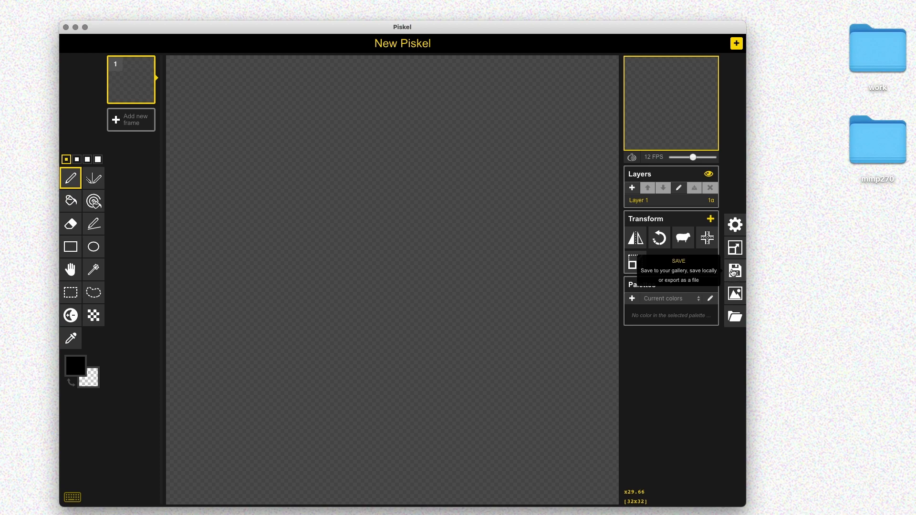
Title the sprite reward_apple and save it as a .piskel file named reward_apple in the Character_Animation folder.
left_click(738, 276)
left_click_drag(661, 175, 629, 176)
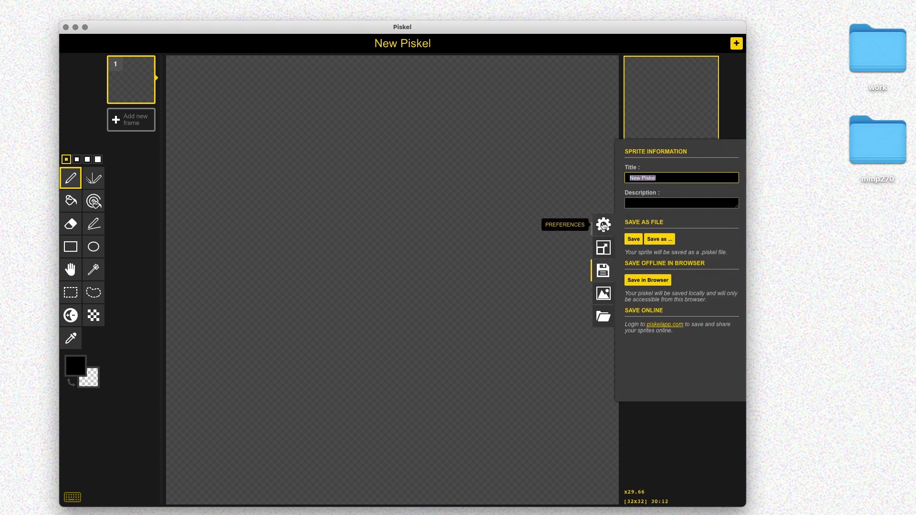
type("reward_")
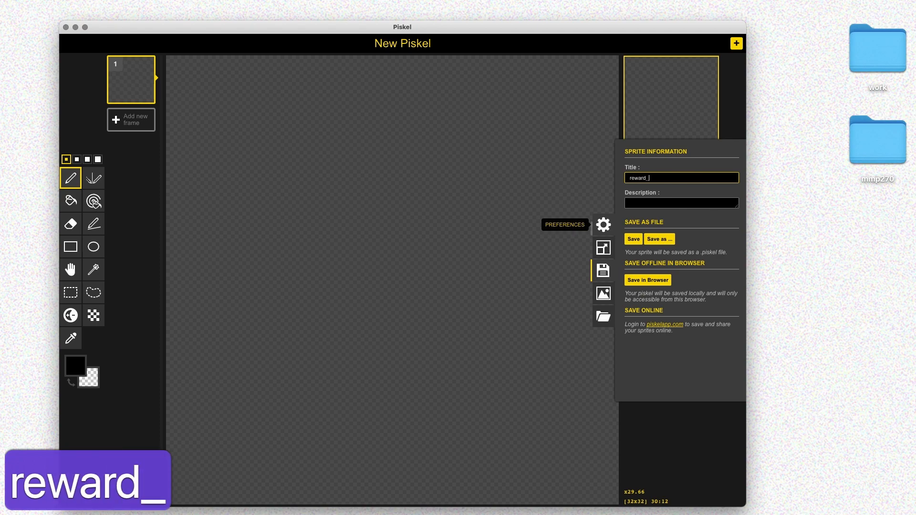
type("apple")
key("Return")
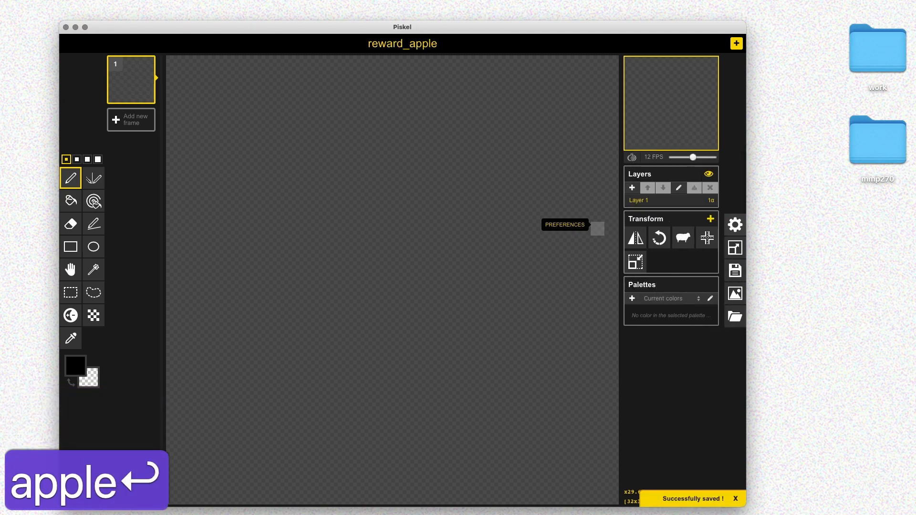
key("super+s")
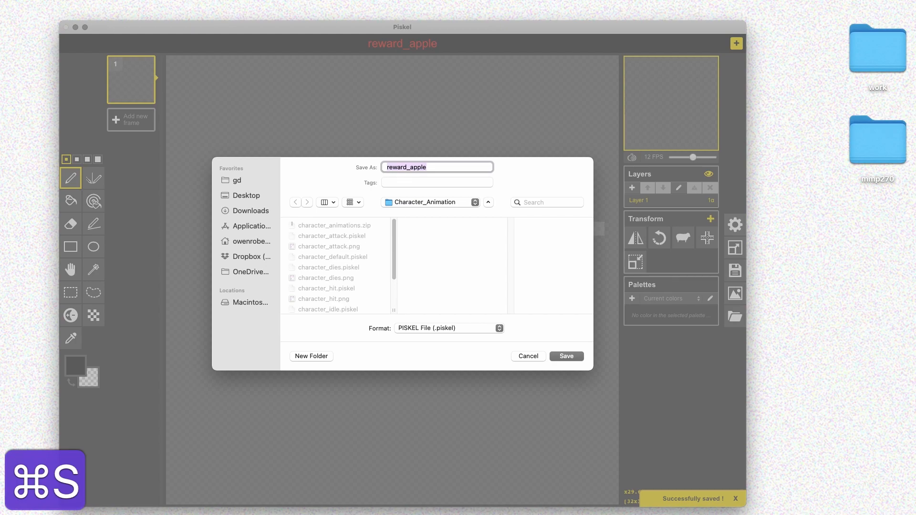
key("Return")
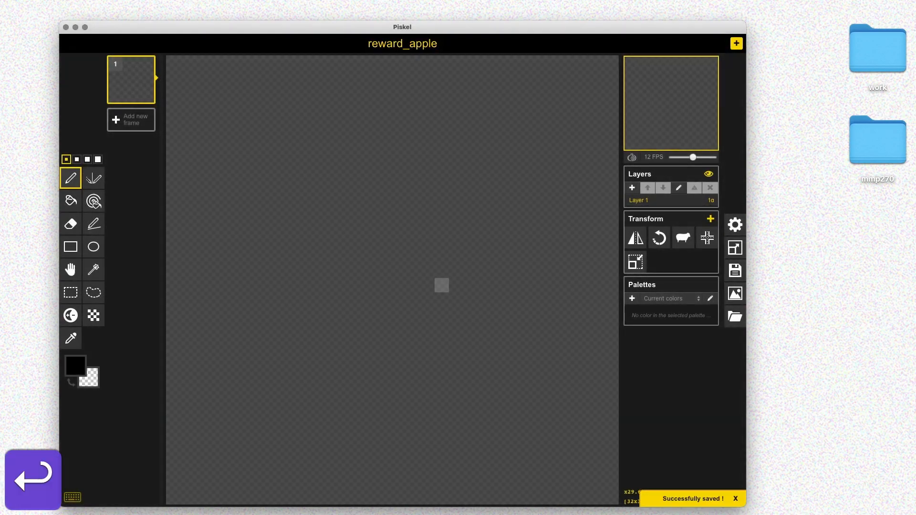
key("super+s")
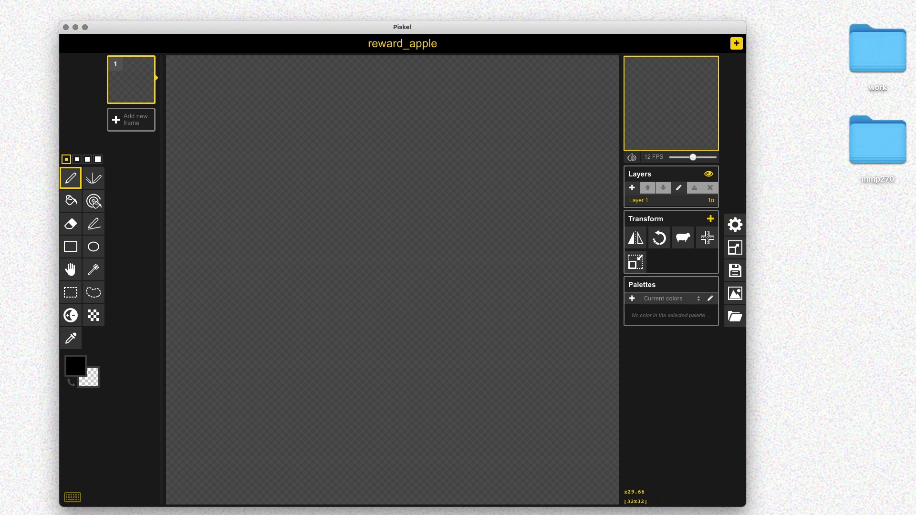
Draw a black ellipse outline about 20 by 22 pixels and align it to the canvas center.
left_click(76, 366)
left_click(76, 366)
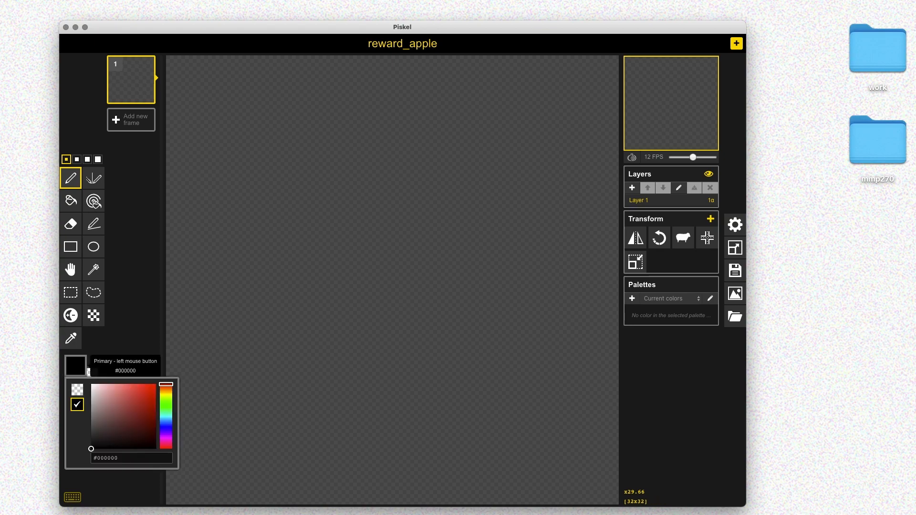
left_click(93, 246)
left_click_drag(272, 143, 541, 441)
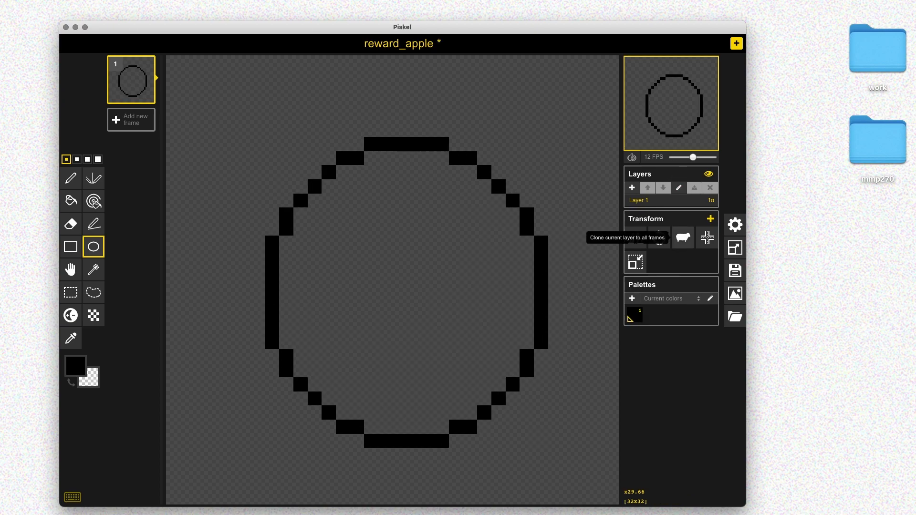
left_click(708, 238)
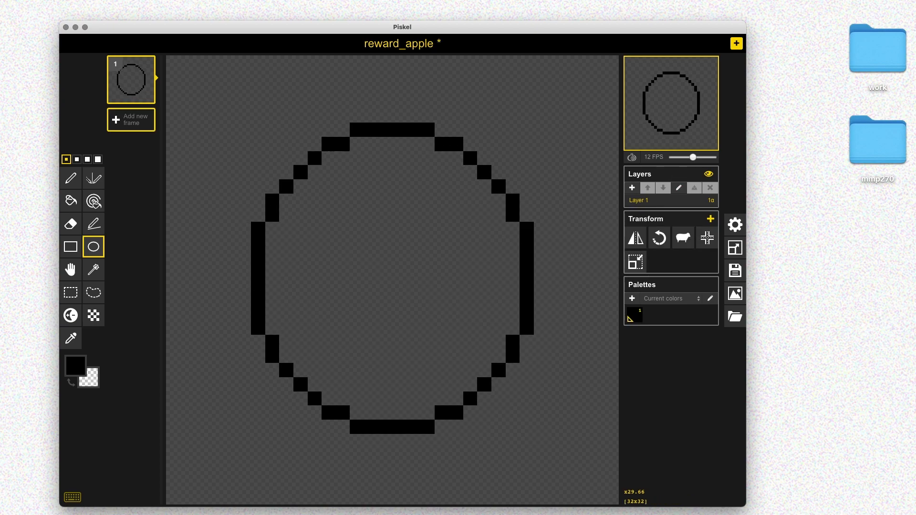
Add a blank second frame with onion skin on and set the animation speed to 3 FPS.
key("n")
left_click_drag(693, 157, 678, 157)
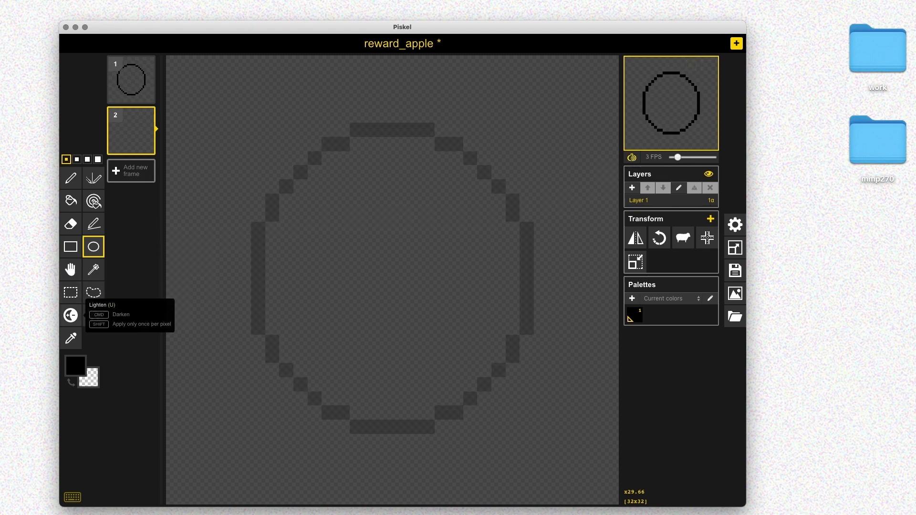
Trace an apple outline in light red (#df7373) around the ellipse guide, with notches at its top and base.
left_click(75, 366)
left_click_drag(133, 401, 123, 392)
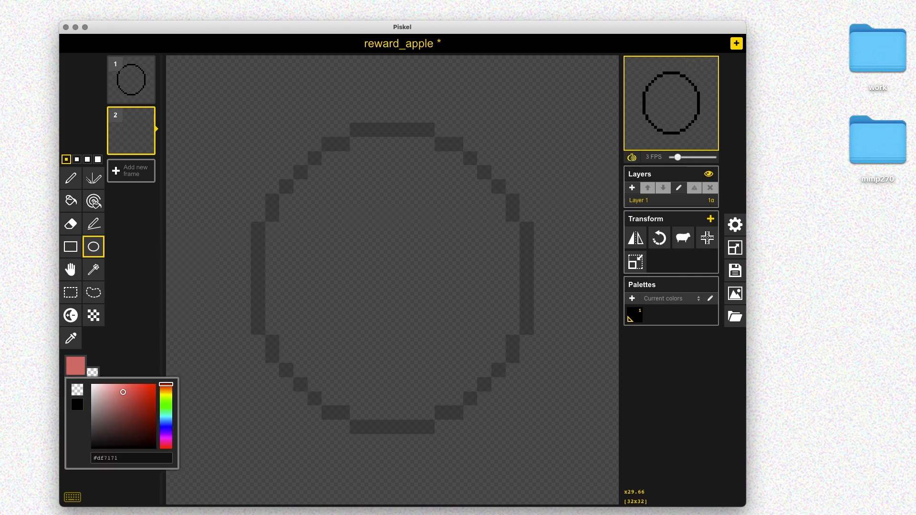
key("Escape")
left_click(70, 178)
mouse_move(258, 285)
left_mouse_down()
mouse_move(272, 215)
mouse_move(301, 158)
mouse_move(357, 130)
mouse_move(399, 172)
mouse_move(442, 144)
mouse_move(498, 144)
mouse_move(513, 172)
left_mouse_up()
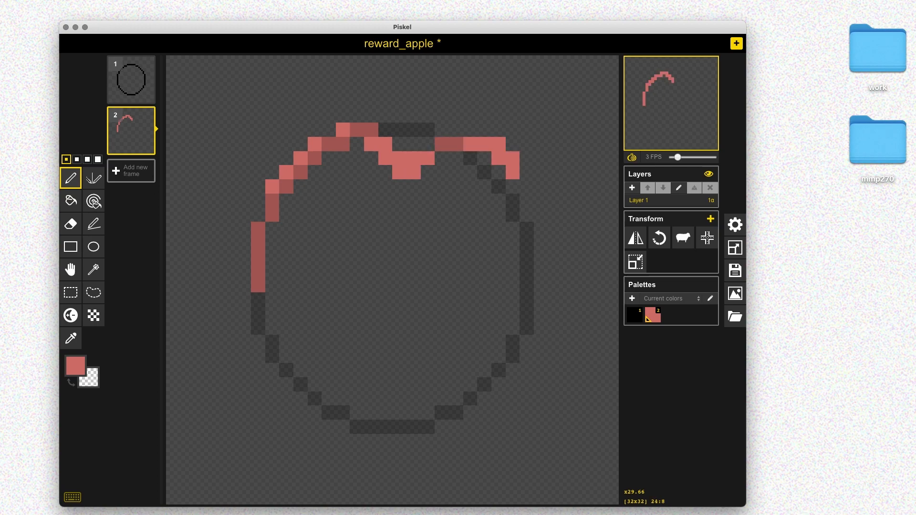
mouse_move(259, 303)
left_mouse_down()
mouse_move(286, 356)
mouse_move(329, 398)
mouse_move(385, 384)
left_mouse_up()
mouse_move(300, 374)
left_mouse_down()
mouse_move(286, 356)
mouse_move(300, 399)
mouse_move(356, 413)
mouse_move(386, 399)
mouse_move(470, 413)
mouse_move(484, 399)
mouse_move(470, 398)
mouse_move(513, 370)
mouse_move(541, 279)
mouse_move(541, 229)
mouse_move(513, 186)
left_mouse_up()
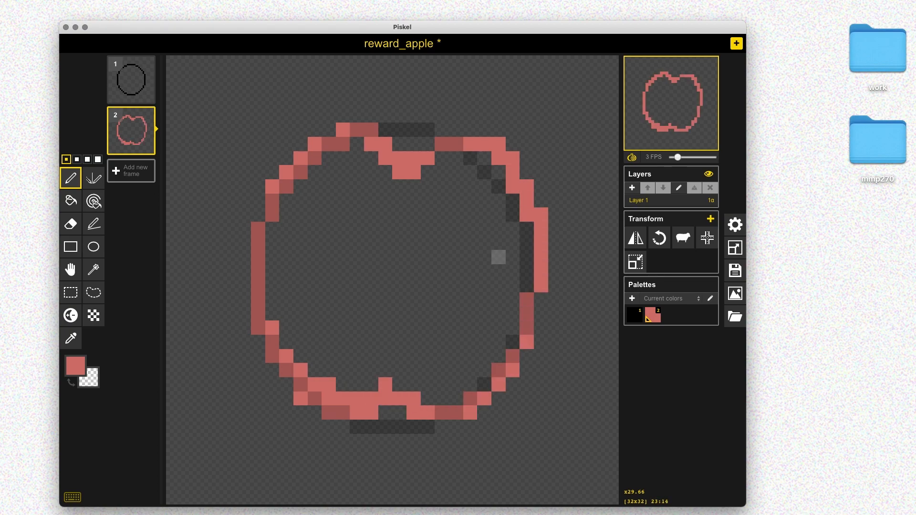
Fill the apple outline with the same light red and delete the first frame holding the ellipse guide.
key("b")
left_click(428, 285)
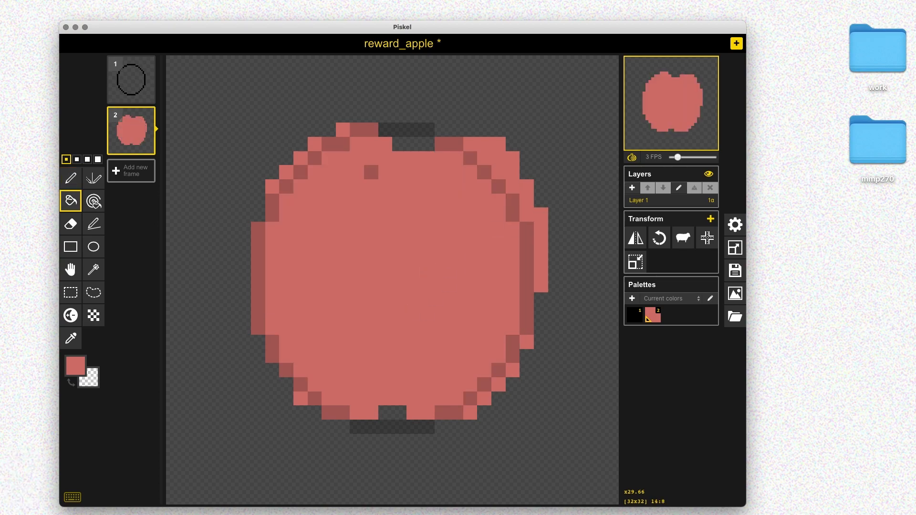
left_click(147, 64)
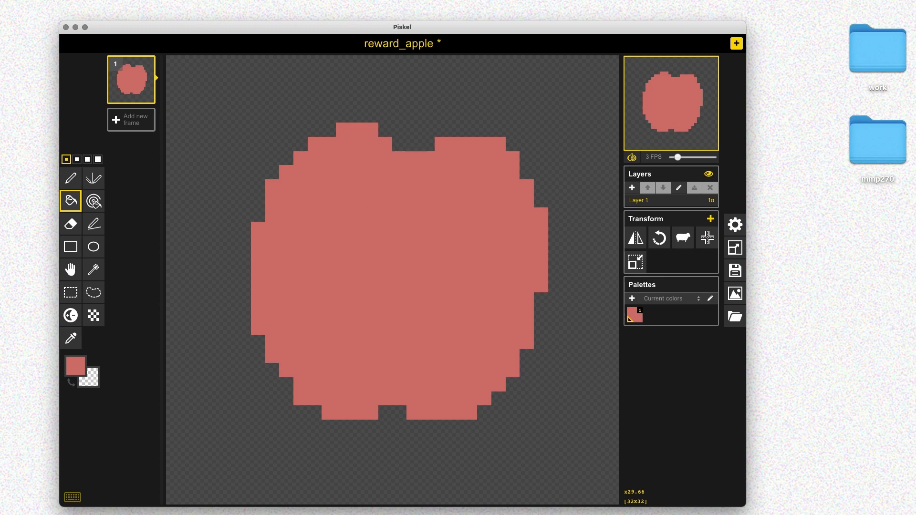
Pick a brown (#85714a) and draw a curved stem rising from the apple's top notch with the Pen.
key("p")
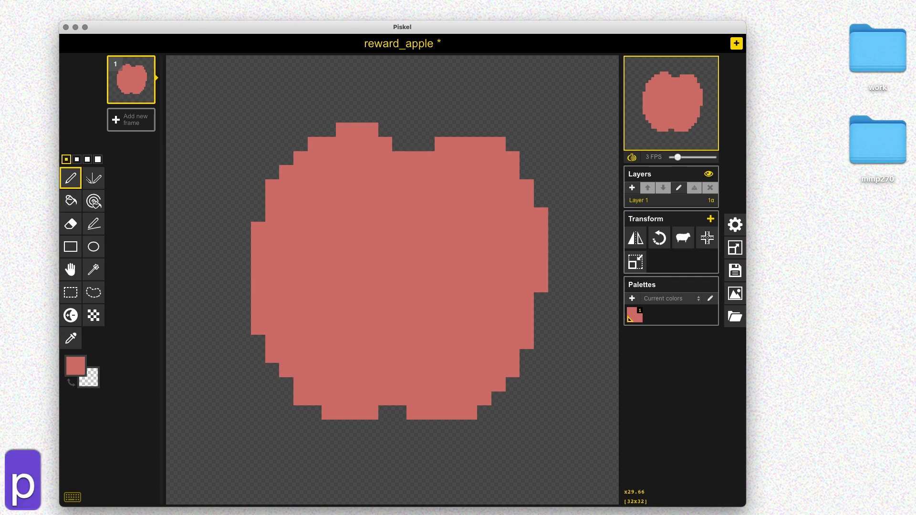
left_click(75, 366)
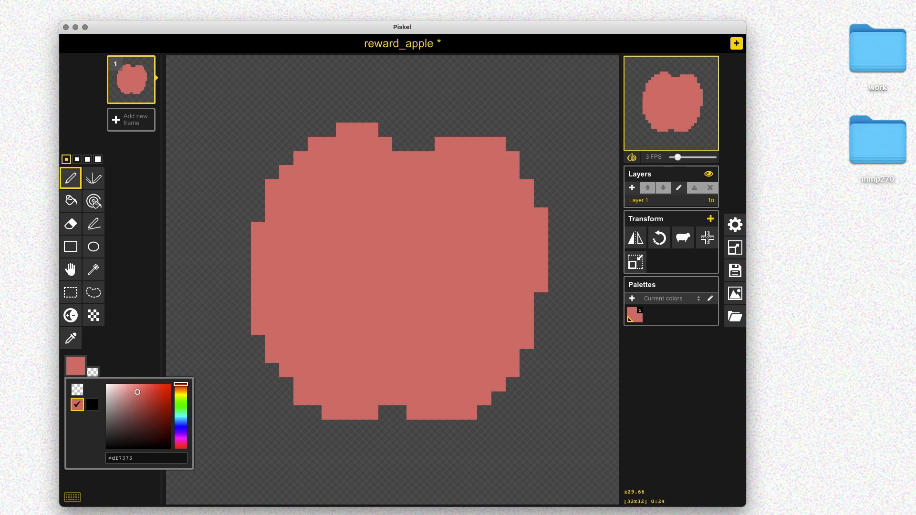
left_click(181, 391)
mouse_move(138, 406)
left_mouse_down()
mouse_move(126, 423)
mouse_move(134, 415)
left_mouse_up()
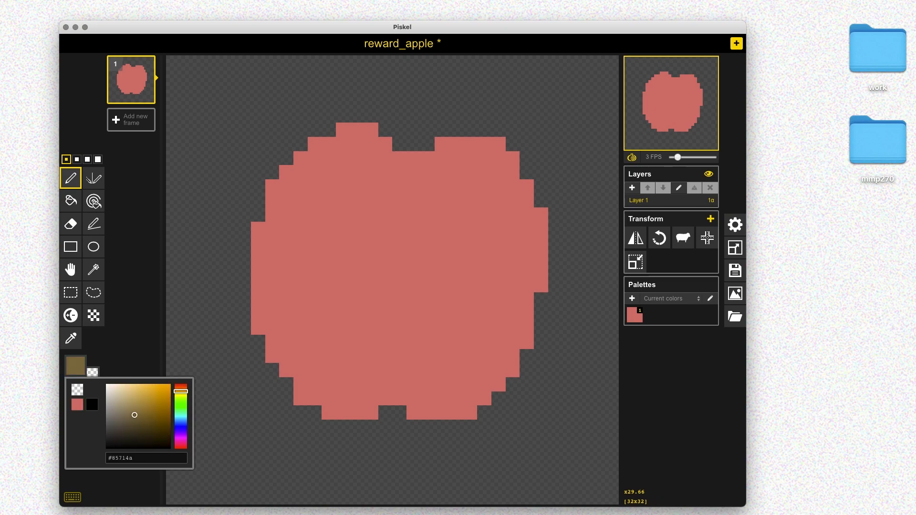
key("Escape")
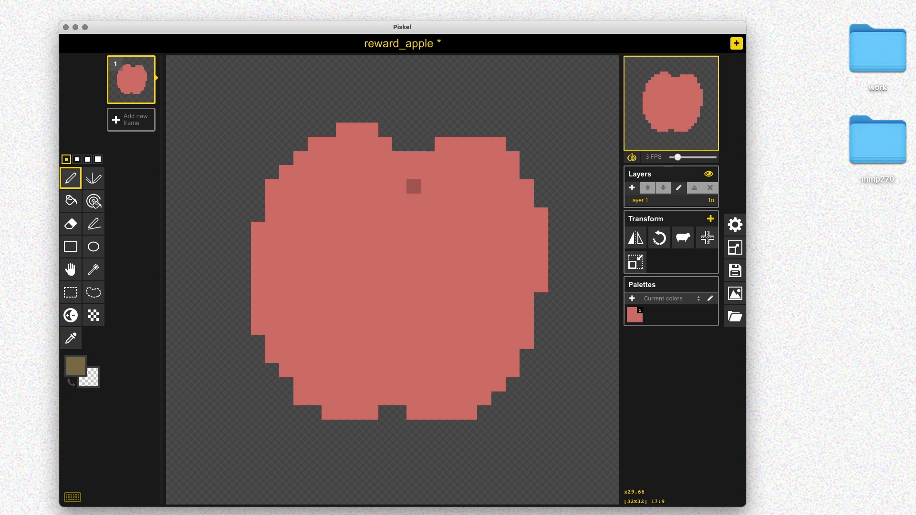
mouse_move(414, 159)
left_mouse_down()
mouse_move(428, 101)
mouse_move(471, 87)
left_mouse_up()
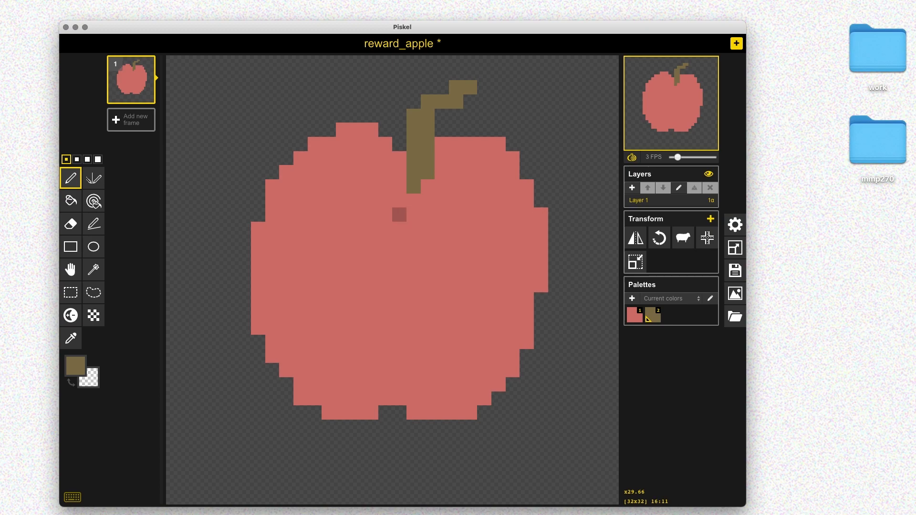
Undo the stem strokes and redraw the stem one pixel wide, rising from the notch and stepping up to the right.
key("super+z")
key("super+z")
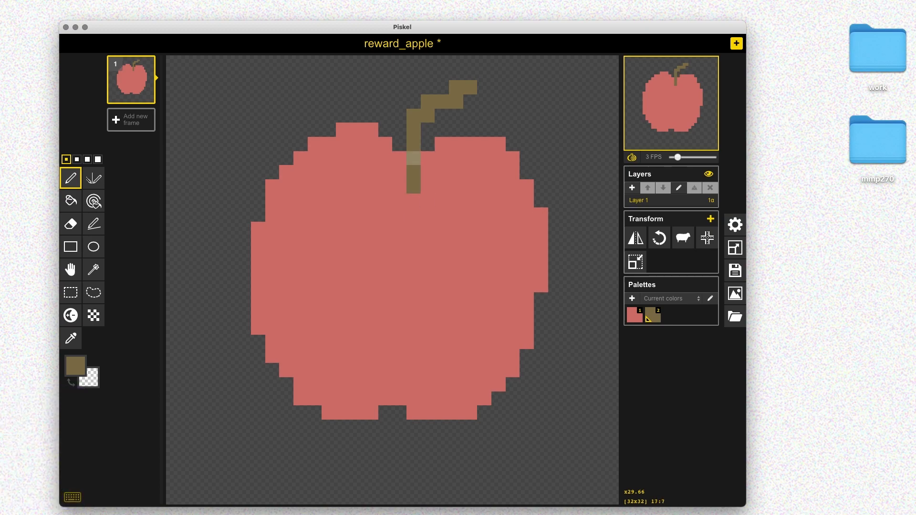
left_click_drag(413, 129, 399, 172)
key("super+z")
key("super+z")
key("super+z")
mouse_move(414, 186)
left_mouse_down()
mouse_move(414, 116)
mouse_move(428, 102)
left_mouse_up()
key("super+z")
left_click_drag(414, 187, 413, 102)
key("super+z")
mouse_move(414, 171)
left_mouse_down()
mouse_move(413, 101)
mouse_move(441, 73)
left_mouse_up()
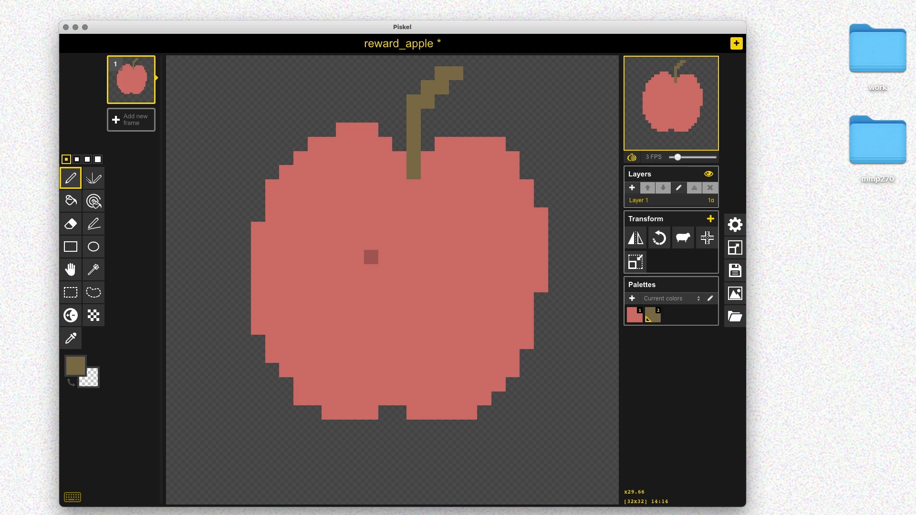
Move the apple drawing down two pixels and align it to the canvas center.
key("h")
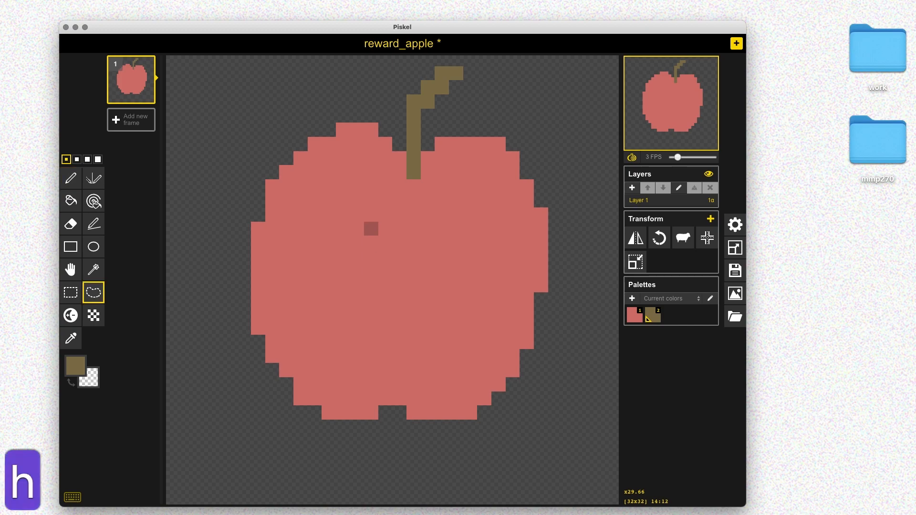
key("m")
left_click_drag(385, 214, 385, 243)
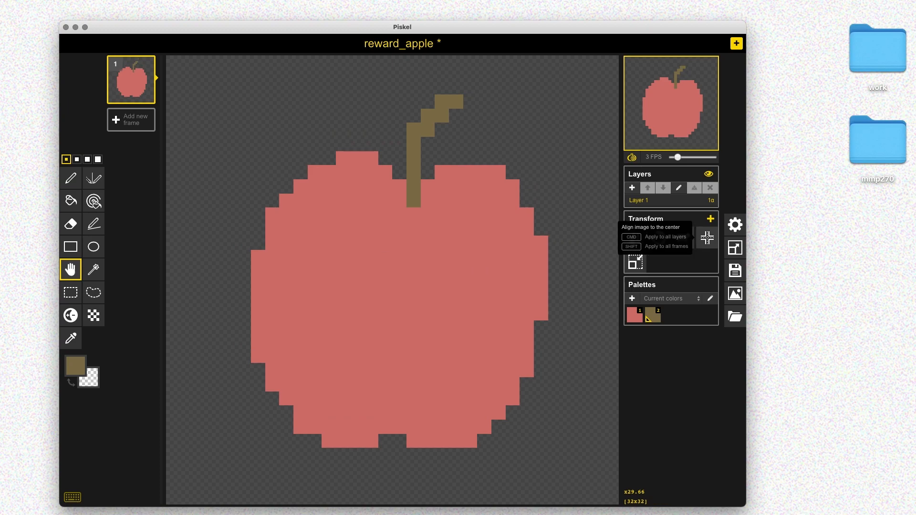
left_click(707, 237)
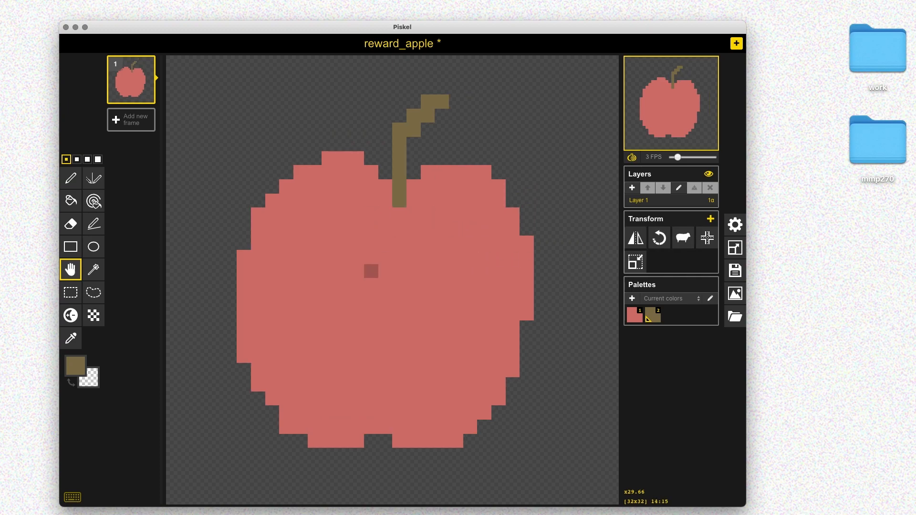
Pick a light green and draw leaves on both sides of the stem's base, undoing unwanted strokes.
key("p")
left_click(74, 366)
mouse_move(357, 173)
left_mouse_down()
mouse_move(385, 201)
mouse_move(385, 215)
mouse_move(442, 200)
mouse_move(371, 215)
mouse_move(427, 215)
left_mouse_up()
key("super+z")
key("super+z")
key("super+z")
key("super+z")
key("super+z")
key("super+z")
mouse_move(371, 201)
left_mouse_down()
mouse_move(385, 215)
mouse_move(357, 186)
left_mouse_up()
key("super+z")
key("super+z")
key("super+z")
key("super+z")
left_click_drag(413, 200, 441, 215)
key("super+z")
key("super+z")
mouse_move(385, 201)
left_mouse_down()
mouse_move(357, 215)
mouse_move(371, 173)
left_mouse_up()
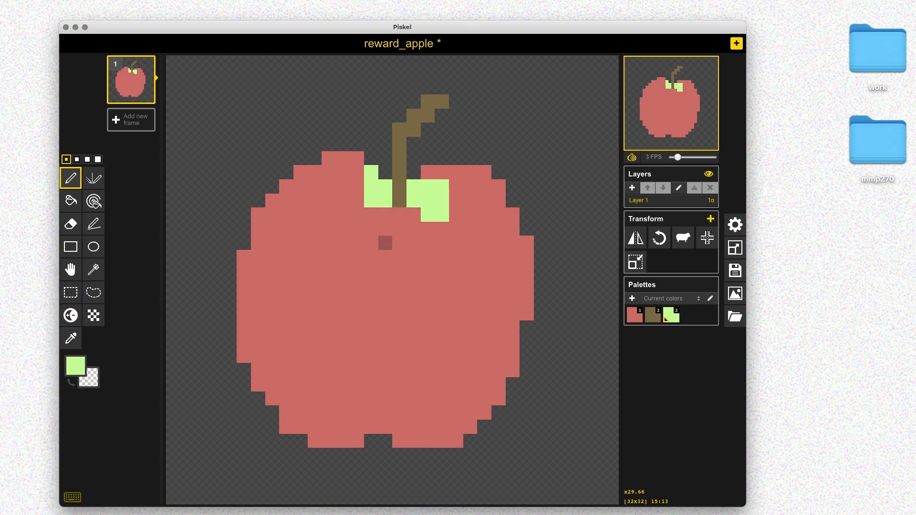
Reshape the green leaves into uneven points on each side of the stem, undoing misplaced strokes.
key("super+z")
key("super+z")
left_click_drag(427, 158, 413, 200)
key("super+z")
left_click_drag(428, 157, 441, 186)
key("super+z")
mouse_move(385, 200)
left_mouse_down()
mouse_move(371, 158)
mouse_move(357, 215)
left_mouse_up()
key("super+z")
key("super+z")
key("super+z")
key("super+z")
Try touching up pixels beside the right leaf with sampled colors and the Eraser, and undo back past the leaf strokes.
left_click(399, 243, "alt")
left_click(413, 187)
key("super+z")
left_click(428, 173, "alt")
left_click_drag(442, 158, 456, 173)
key("e")
left_click(428, 158)
key("super+z")
key("super+z")
key("super+z")
key("super+z")
key("super+z")
key("super+z")
key("super+z")
key("super+z")
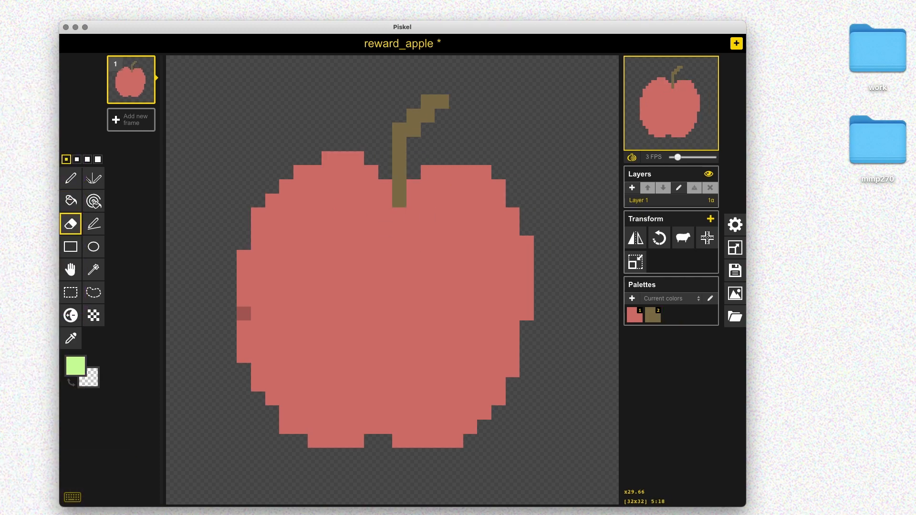
Restore the undone leaf strokes around the stem's base and save the sprite.
key("p")
key("super+shift+z")
key("super+shift+z")
key("super+shift+z")
key("super+shift+z")
key("u")
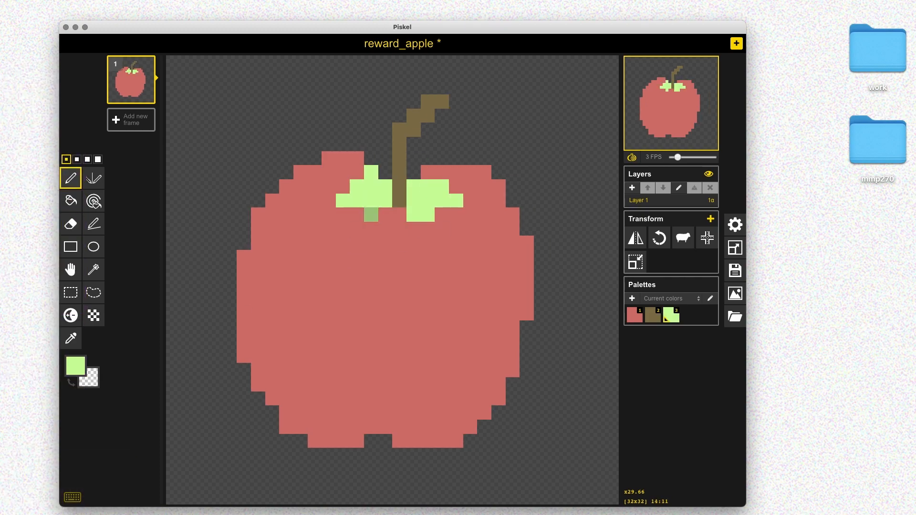
left_click_drag(371, 215, 378, 193)
key("super+z")
key("super+z")
key("super+s")
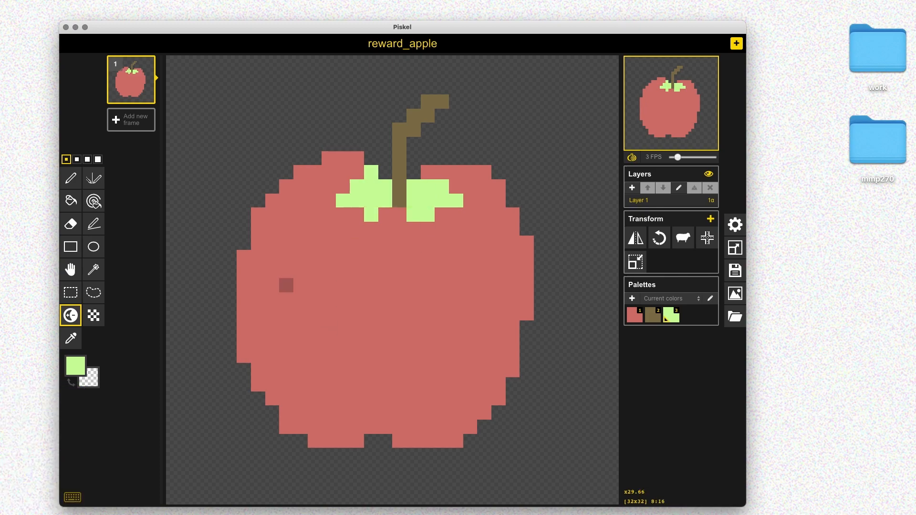
Lighten four short vertical streaks across the left half of the apple with the Lighten tool.
left_click_drag(287, 229, 286, 258)
left_click_drag(272, 299, 272, 327)
left_click_drag(286, 343, 286, 385)
key("super+shift+z")
key("super+z")
left_click_drag(315, 342, 314, 385)
left_click_drag(357, 243, 357, 286)
Darken short streaks across the right half of the apple with the Lighten tool, undoing misplaced strokes.
left_click_drag(456, 277, 456, 300)
left_click_drag(498, 229, 498, 258)
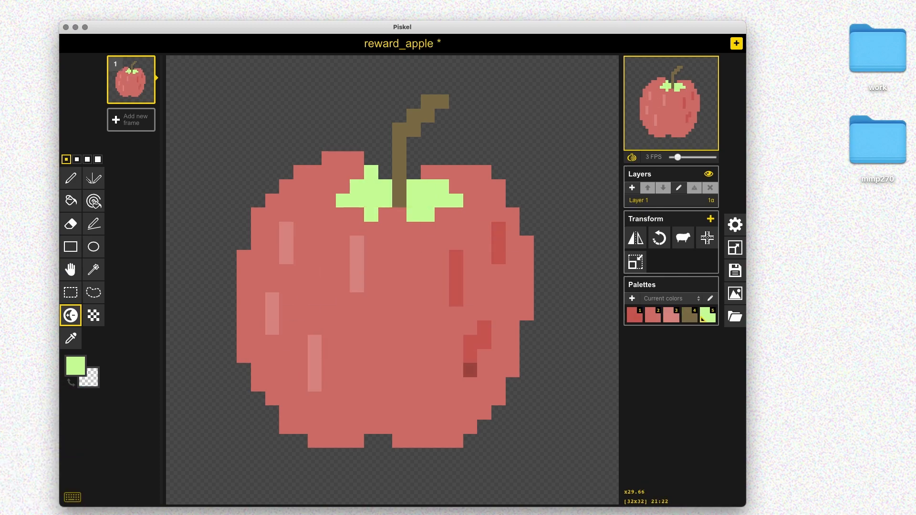
left_click_drag(428, 371, 428, 413)
key("super+z")
mouse_move(498, 327)
left_mouse_down()
mouse_move(498, 356)
mouse_move(428, 412)
left_mouse_up()
key("super+z")
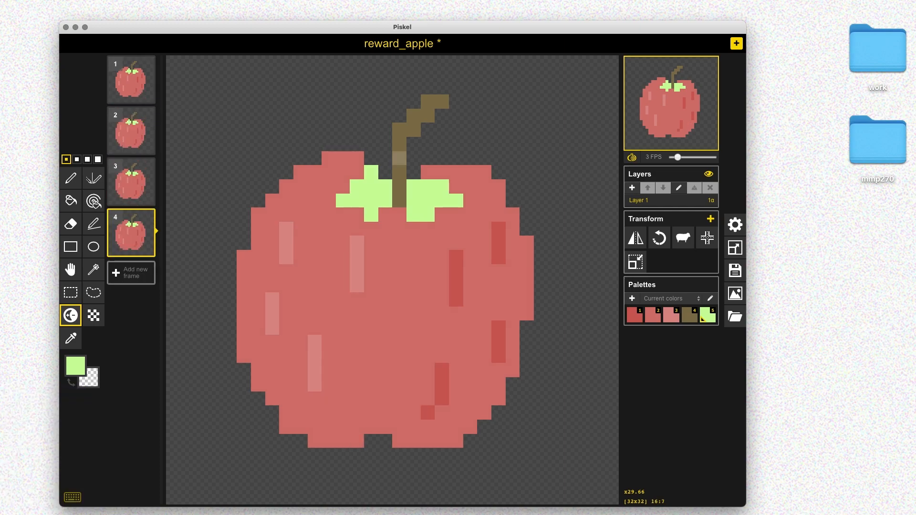
Undo the three duplicated frames and redo the reverted edits.
key("super+z")
key("super+z")
key("super+z")
key("super+shift+z")
key("super+shift+z")
key("super+shift+z")
key("super+shift+z")
key("super+shift+z")
key("super+shift+z")
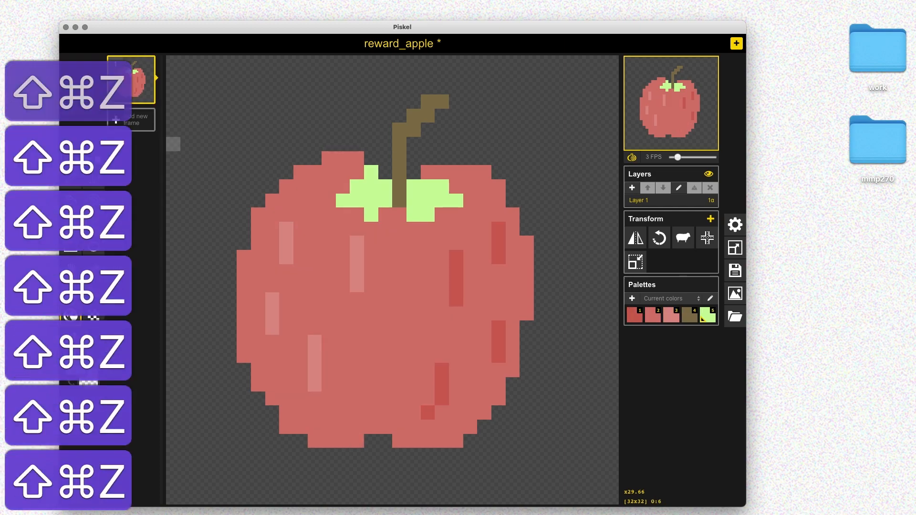
On the second frame, erase the curved stem and redraw it in brown as a straight vertical line.
key("e")
key("Up")
key("Up")
left_click_drag(442, 101, 400, 158)
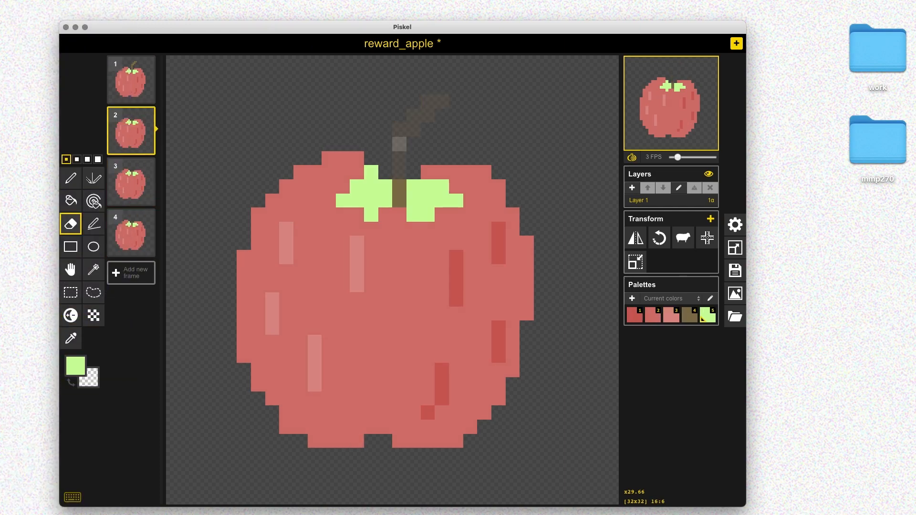
key("4")
key("p")
left_click_drag(399, 116, 400, 200)
Go to the fourth frame and undo the last stem stroke.
key("Down")
key("Down")
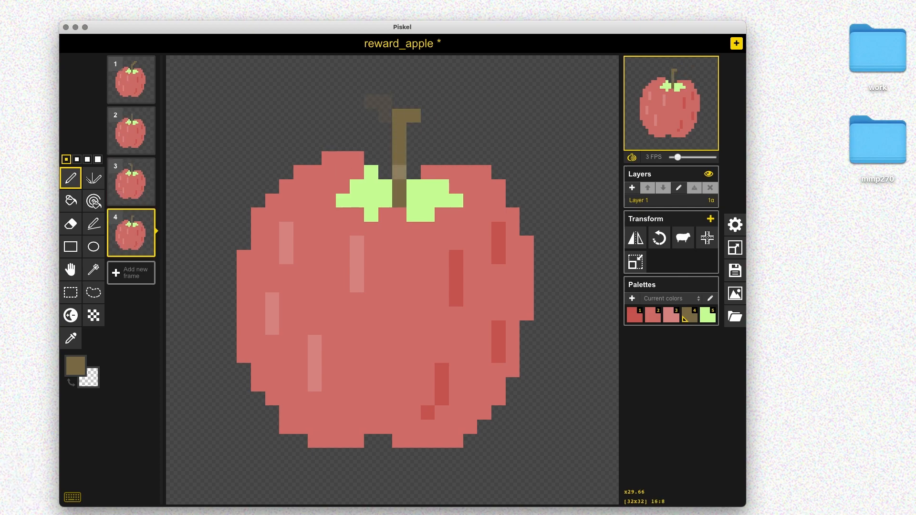
key("super+z")
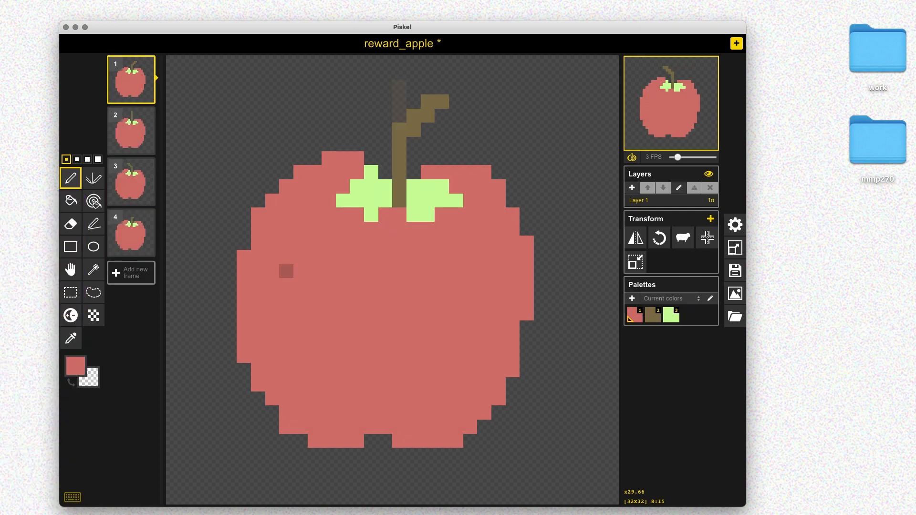
On the second frame, shade the apple with lighter streaks on its left half and darker streaks on its right half.
key("Down")
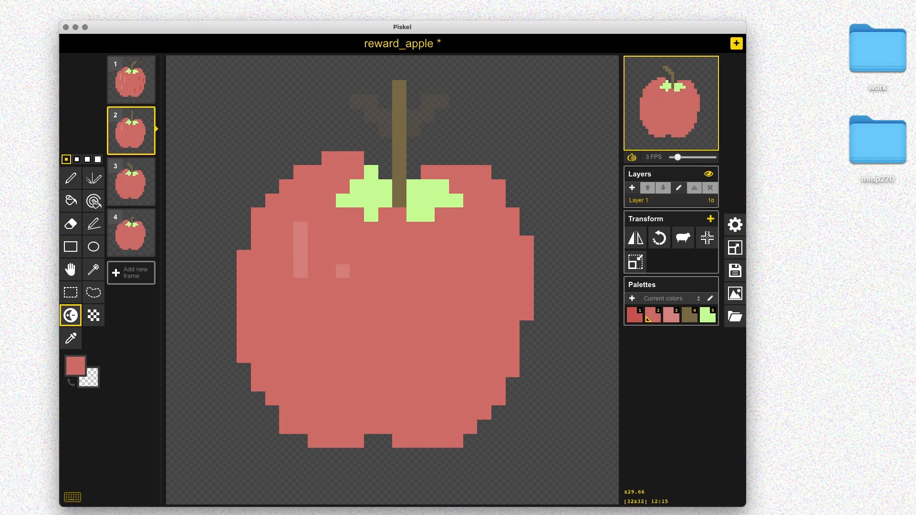
key("super+z")
left_click_drag(483, 243, 483, 286)
left_click_drag(457, 253, 456, 334)
left_click_drag(477, 336, 477, 391)
left_click_drag(428, 365, 428, 403)
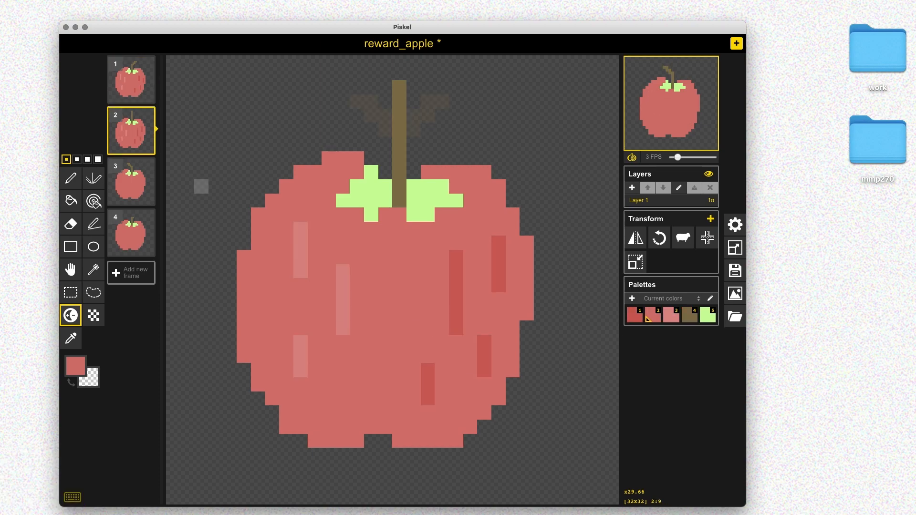
On the third frame, shade the apple with short lighter streaks on the left and darker streaks on the right.
key("Down")
left_click_drag(315, 280, 315, 334)
left_click_drag(457, 252, 457, 306)
left_click_drag(421, 365, 421, 418)
left_click_drag(470, 365, 470, 404)
On the fourth frame, add vertical light and dark streaks to the apple and show the preview at 1x size.
key("Down")
mouse_move(300, 195)
left_mouse_down()
mouse_move(300, 264)
mouse_move(257, 349)
left_mouse_up()
left_click_drag(385, 322, 385, 377)
left_click_drag(413, 253, 413, 317)
mouse_move(470, 224)
left_mouse_down()
mouse_move(470, 277)
mouse_move(513, 304)
left_mouse_up()
left_click_drag(457, 324, 457, 375)
left_click(691, 65)
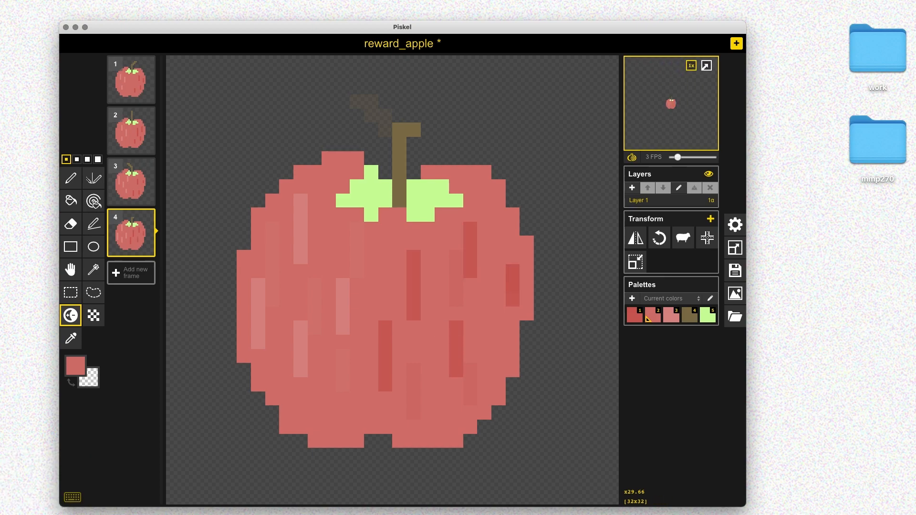
Undo the edits back to a single frame holding a plain red apple with a dark brown stem and no leaves.
key("super+z")
key("super+z")
key("super+z")
key("super+z")
key("super+z")
key("super+z")
key("super+z")
key("super+z")
key("p")
key("super+z")
key("super+z")
key("super+z")
key("super+z")
key("super+z")
key("super+z")
key("super+z")
key("super+z")
Recolour the stem light brown (#b2906a) with the Paint bucket.
key("b")
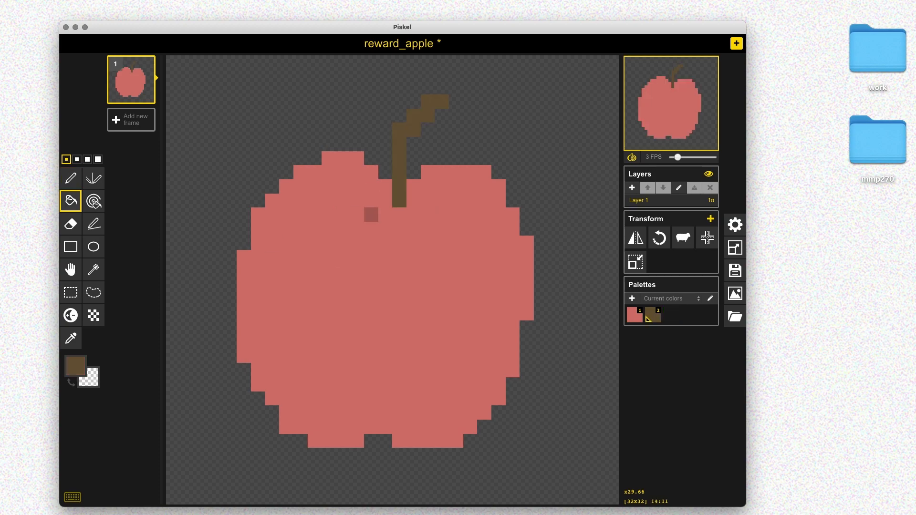
left_click(75, 366)
left_click_drag(135, 419, 133, 404)
left_click(400, 173)
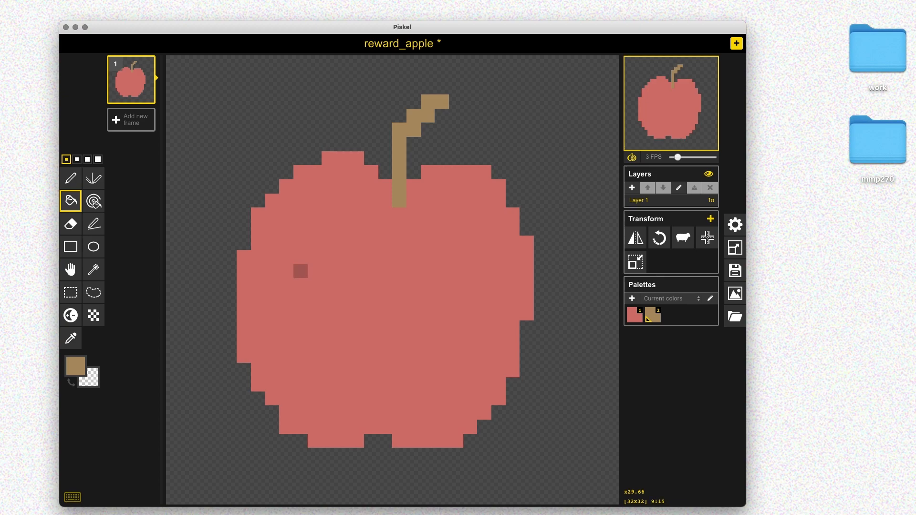
Add jagged lighter streaks to the left half of the red apple with the Lighten tool.
key("1")
key("u")
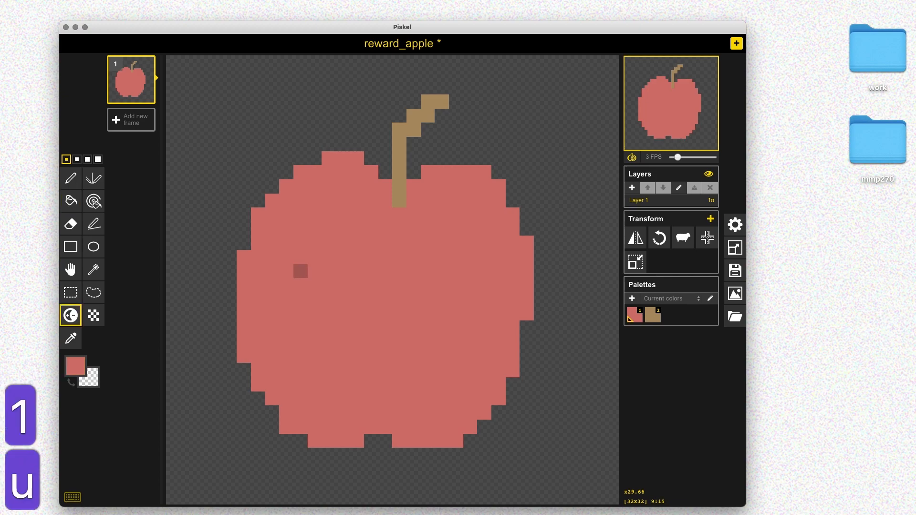
left_click_drag(287, 229, 287, 356)
left_click_drag(342, 200, 329, 229)
left_click(329, 243)
left_click_drag(343, 342, 357, 384)
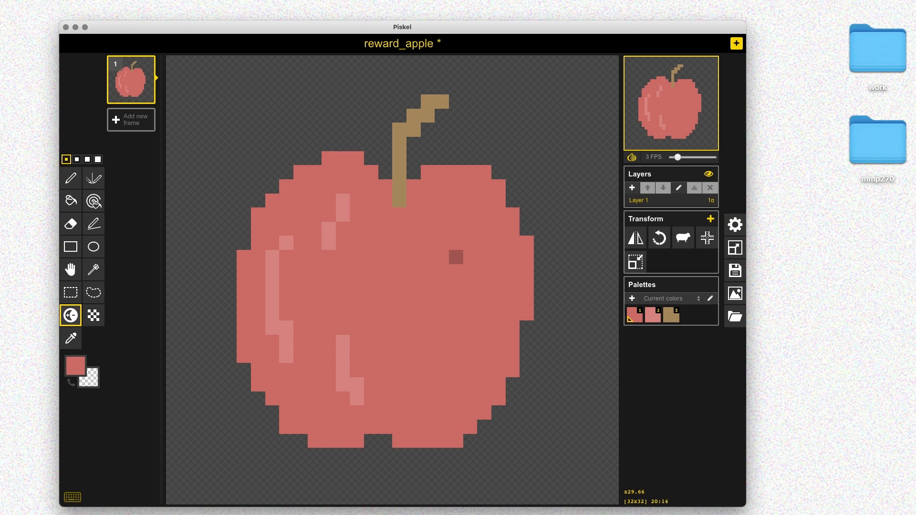
Darken jagged streaks across the right half of the apple with the Lighten tool, undoing misplaced strokes.
mouse_move(442, 200)
left_mouse_down()
mouse_move(456, 272)
mouse_move(414, 229)
mouse_move(427, 243)
left_mouse_up()
key("super+z")
key("super+z")
left_click_drag(485, 229, 499, 313)
left_click_drag(470, 385, 427, 413)
mouse_move(457, 300)
left_mouse_down()
mouse_move(427, 370)
mouse_move(442, 285)
left_mouse_up()
key("super+z")
key("super+z")
left_click_drag(442, 413, 470, 385)
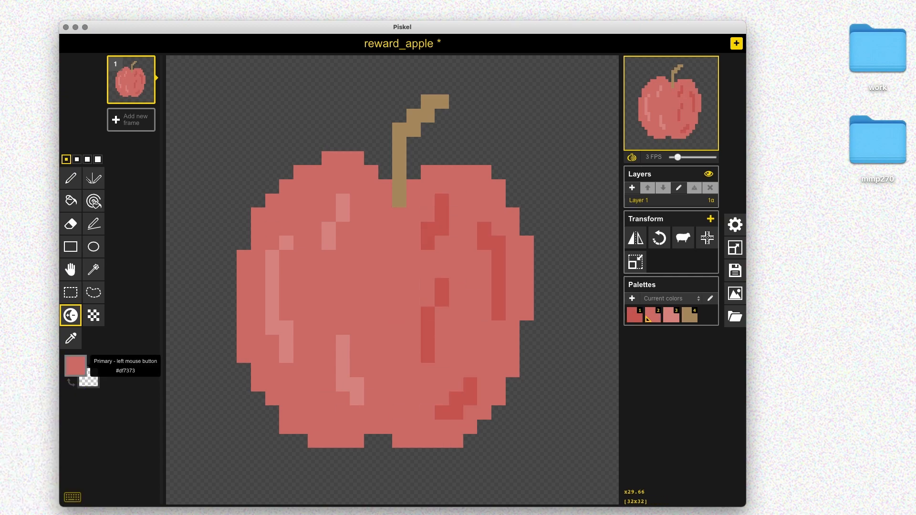
Duplicate the apple frame three times to make four frames.
left_click(76, 366)
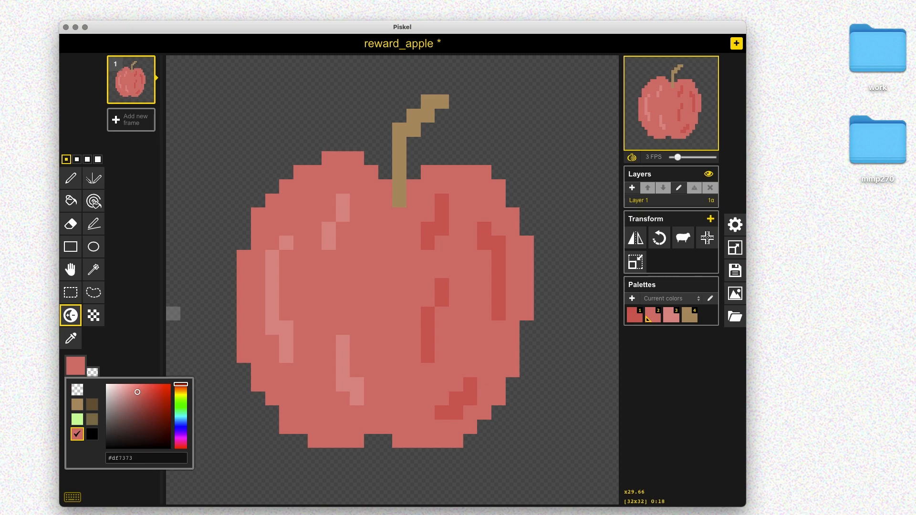
left_click(147, 95)
left_click(147, 146)
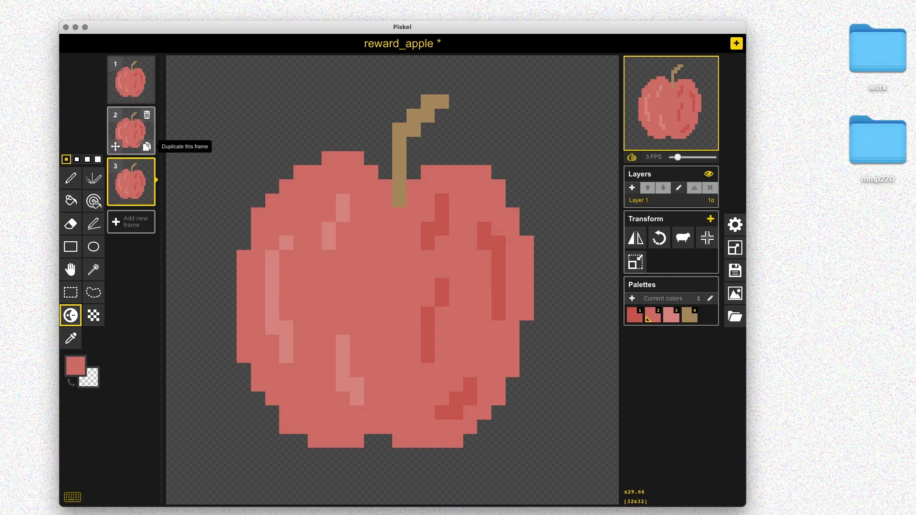
left_click(147, 197)
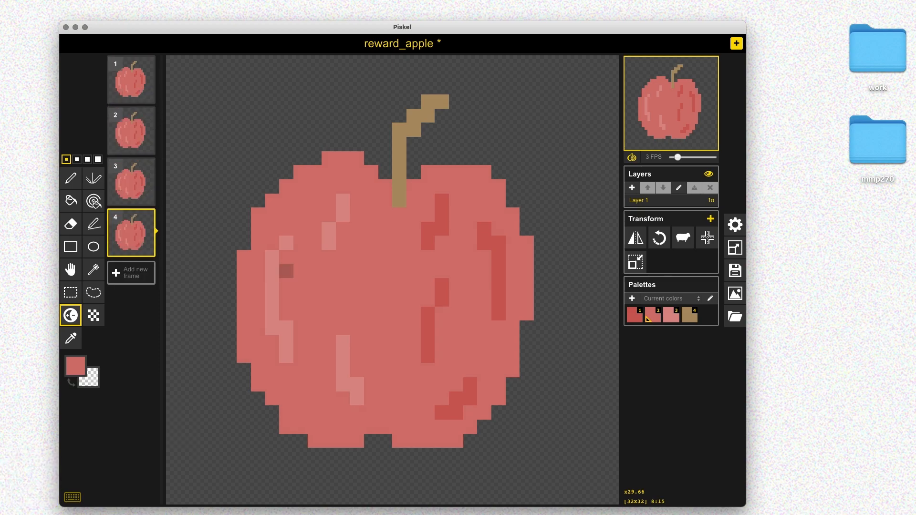
Erase the stem above the apple on the duplicated frames, keeping only its base.
key("Up")
key("Up")
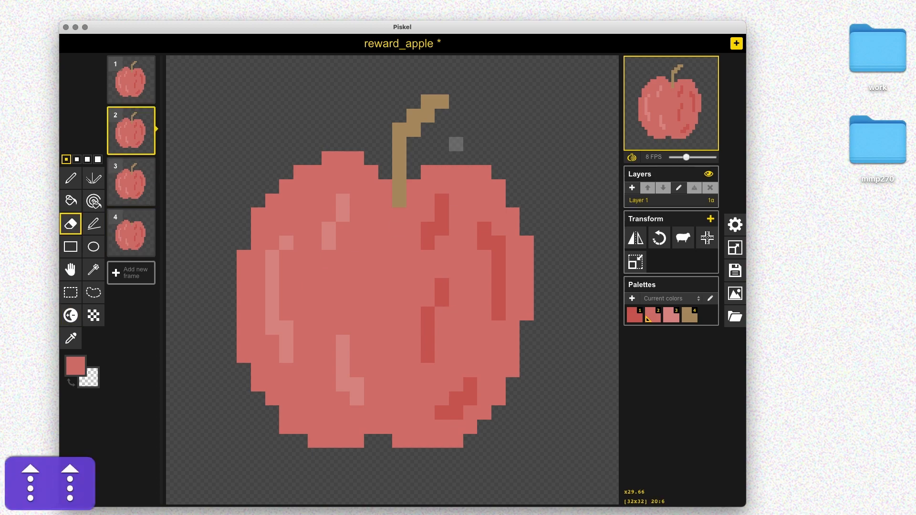
mouse_move(400, 172)
left_mouse_down()
mouse_move(428, 116)
mouse_move(414, 129)
left_mouse_up()
key("Up")
key("Down")
key("Down")
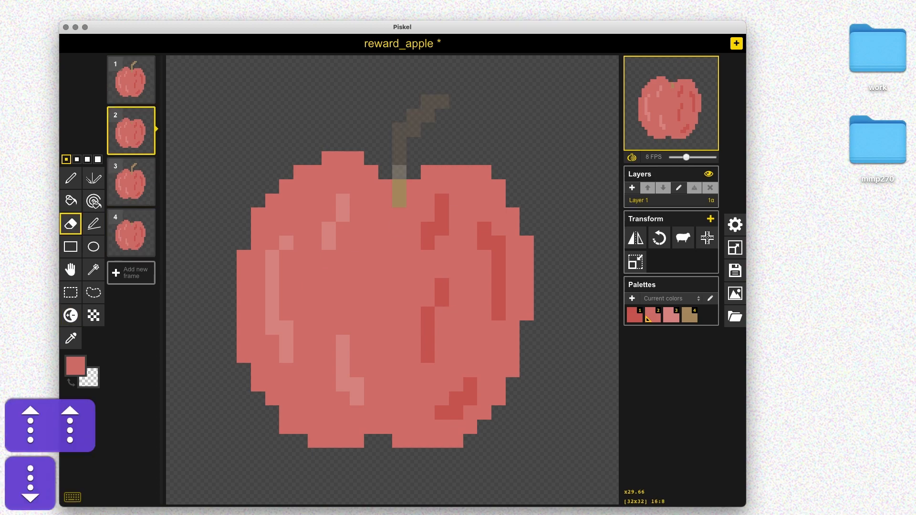
mouse_move(399, 163)
left_mouse_down()
mouse_move(400, 126)
mouse_move(413, 129)
left_mouse_up()
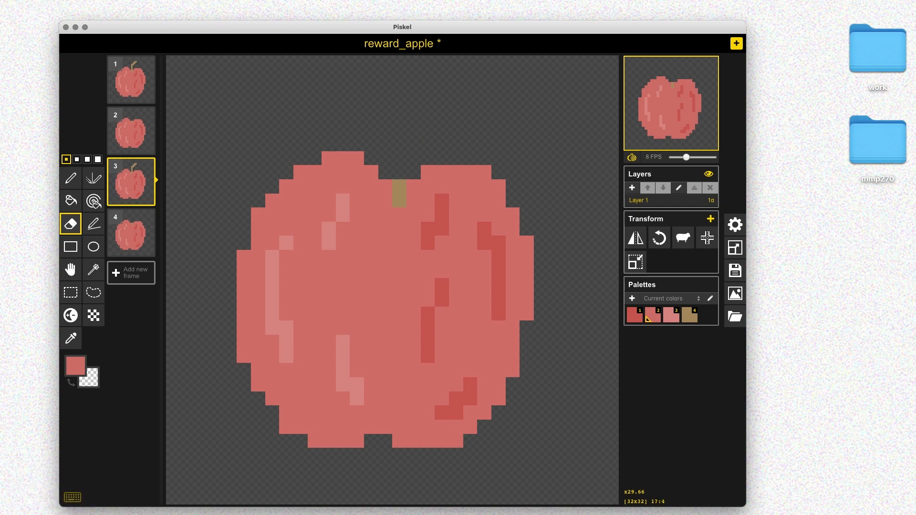
On the second frame, redraw the stem with the Pen tool as a light brown straight vertical line.
key("Up")
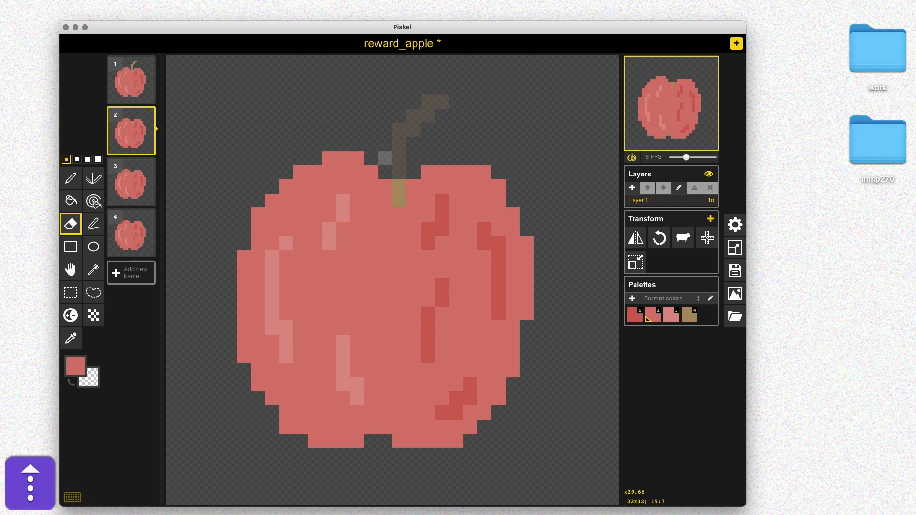
key("p")
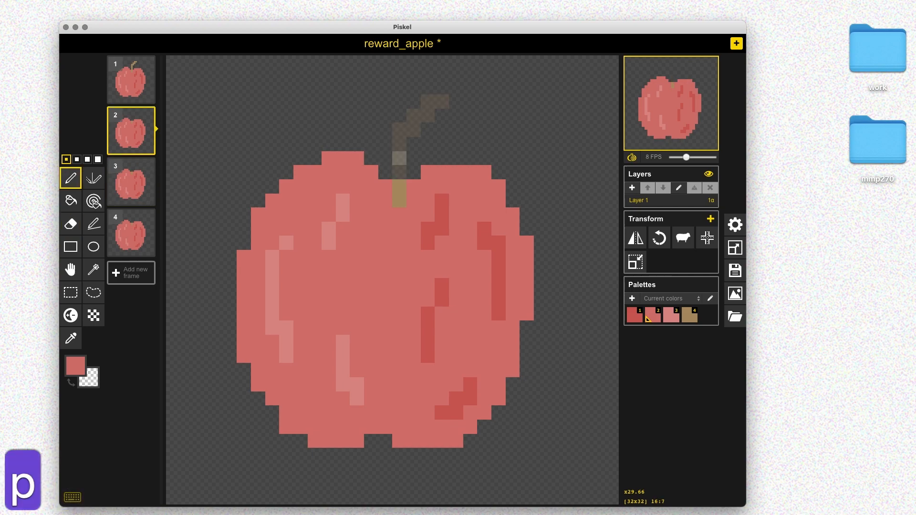
key("4")
left_click_drag(400, 173, 399, 102)
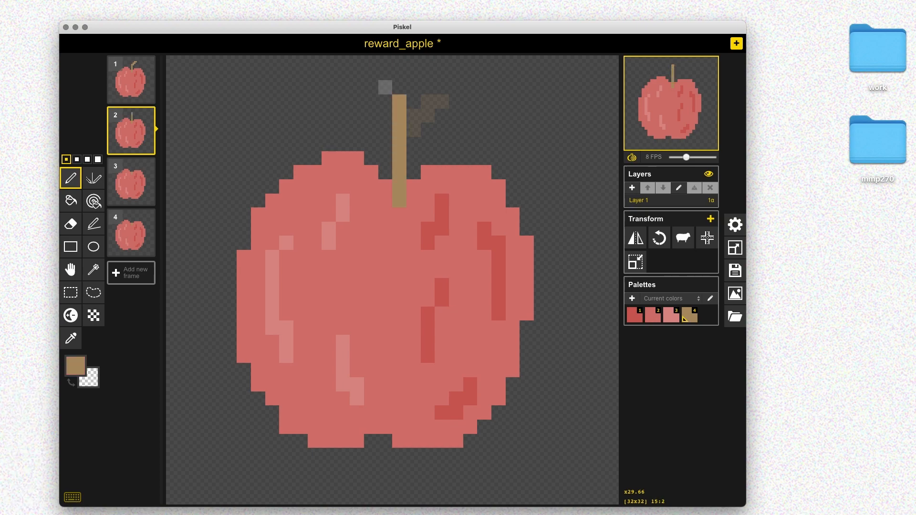
Redraw the light brown stem bending left on the third frame and bending slightly right on the fourth frame.
key("Down")
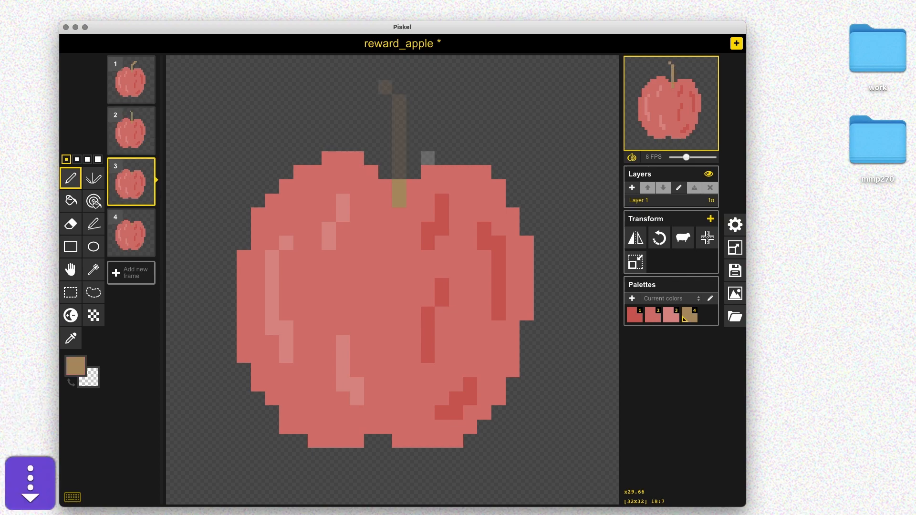
left_click_drag(399, 173, 385, 116)
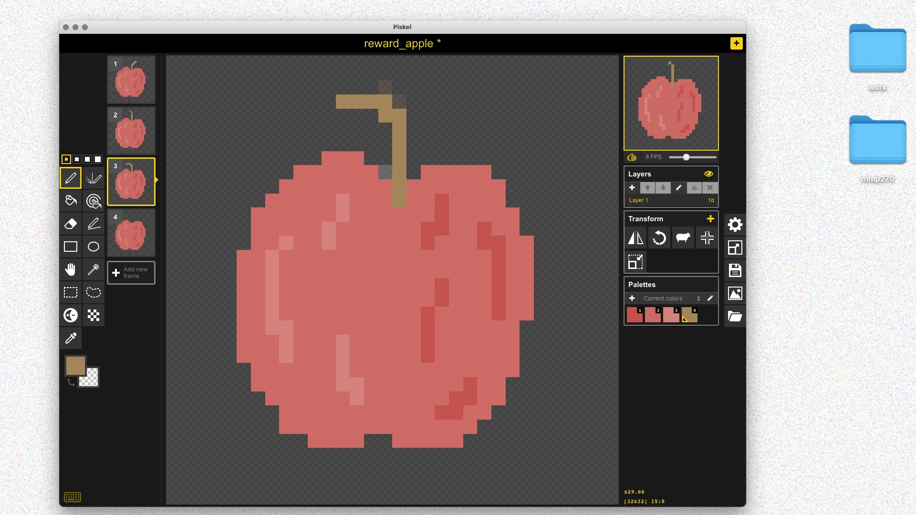
key("super+z")
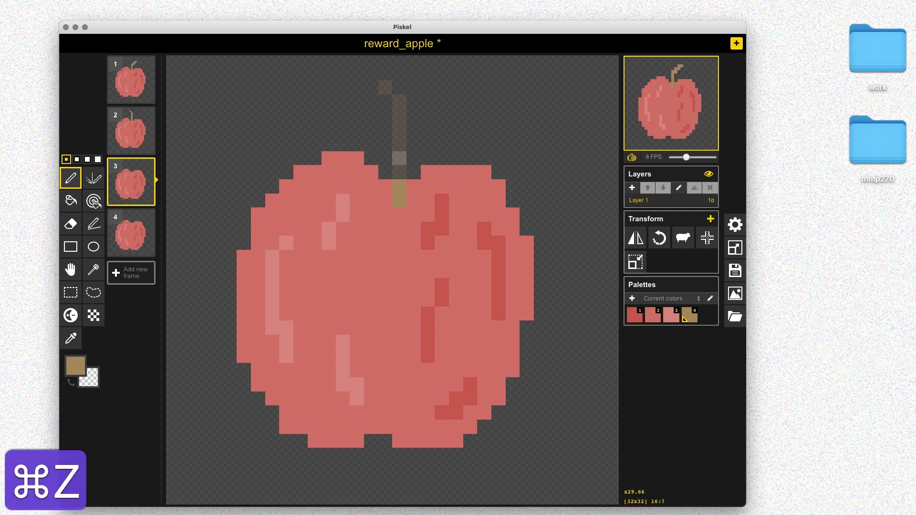
left_click_drag(400, 144, 371, 116)
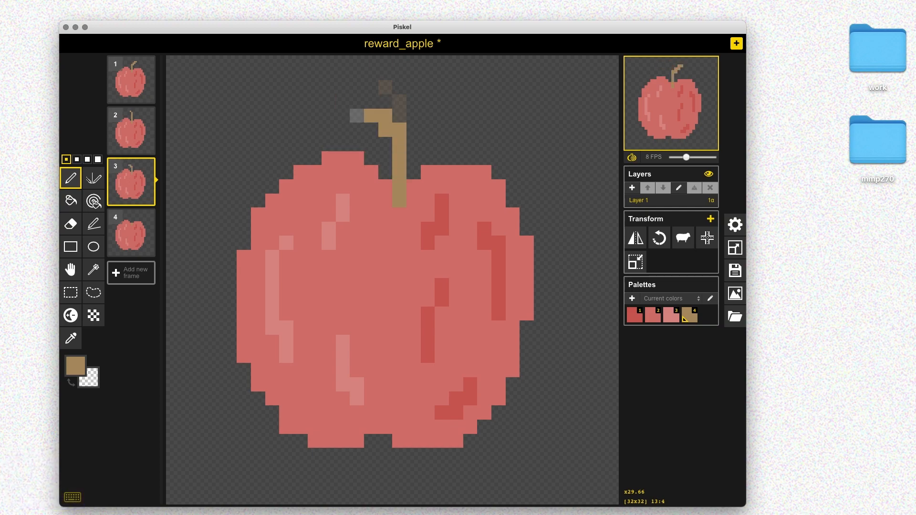
key("Down")
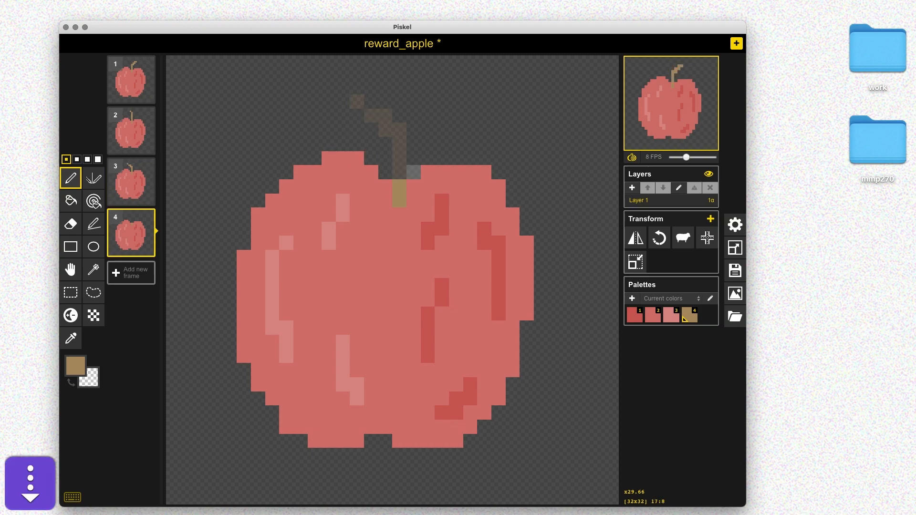
left_click(399, 116)
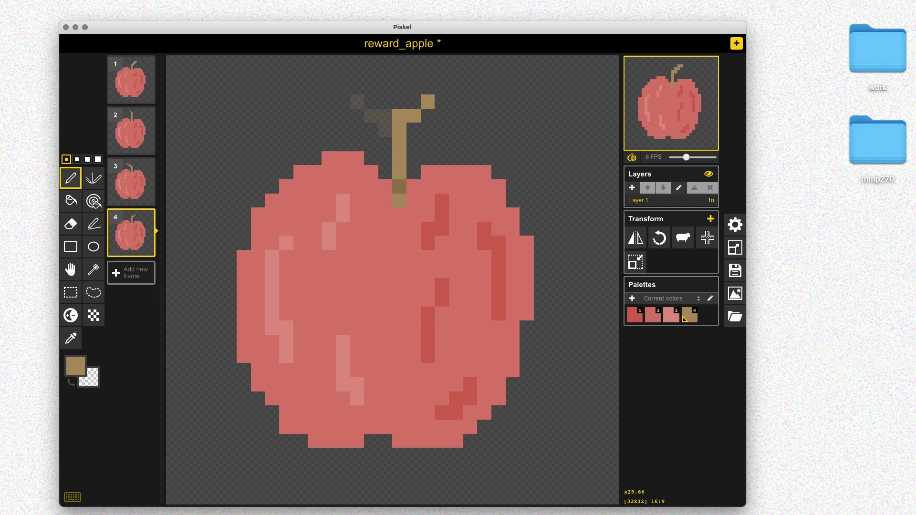
On the first frame, draw a small light green leaf to the right of the stem.
key("Up")
key("Up")
key("Up")
left_click(75, 366)
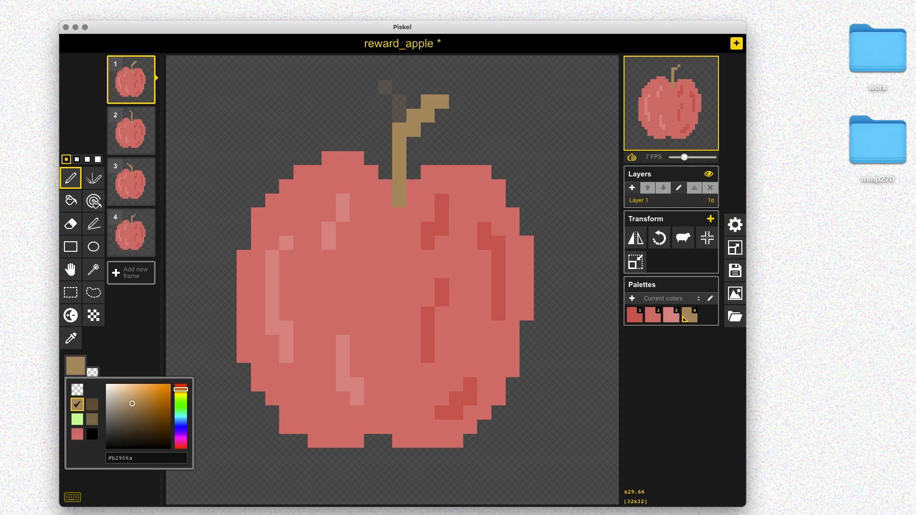
left_click(77, 420)
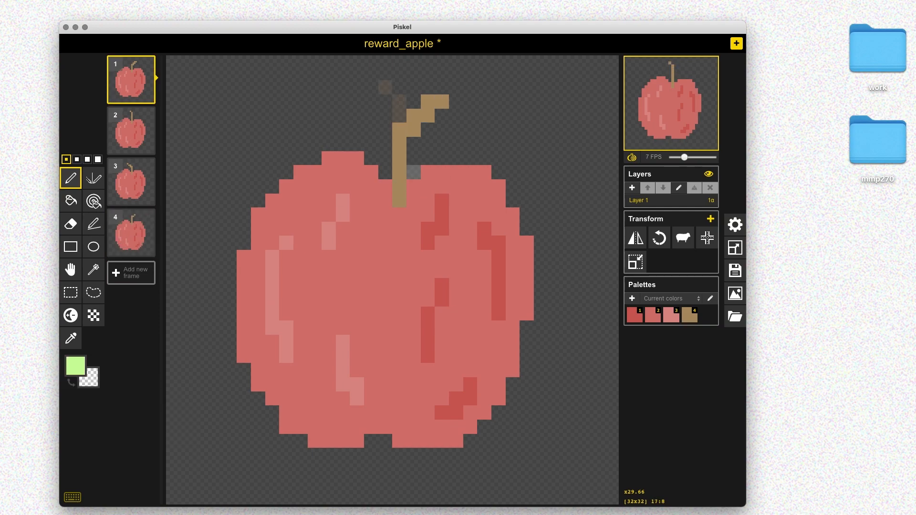
left_click_drag(427, 158, 414, 187)
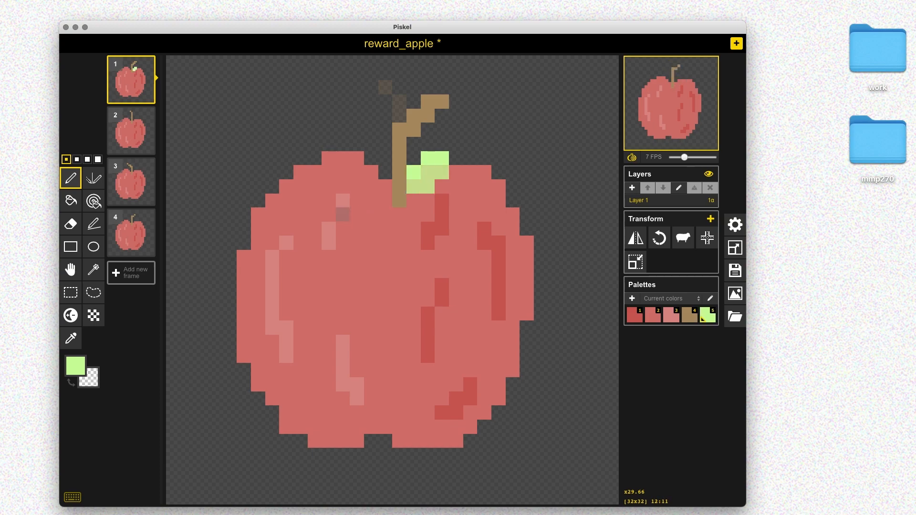
Draw a light green leaf left of the stem on the second and third frames and right of it on the fourth.
left_click(132, 130)
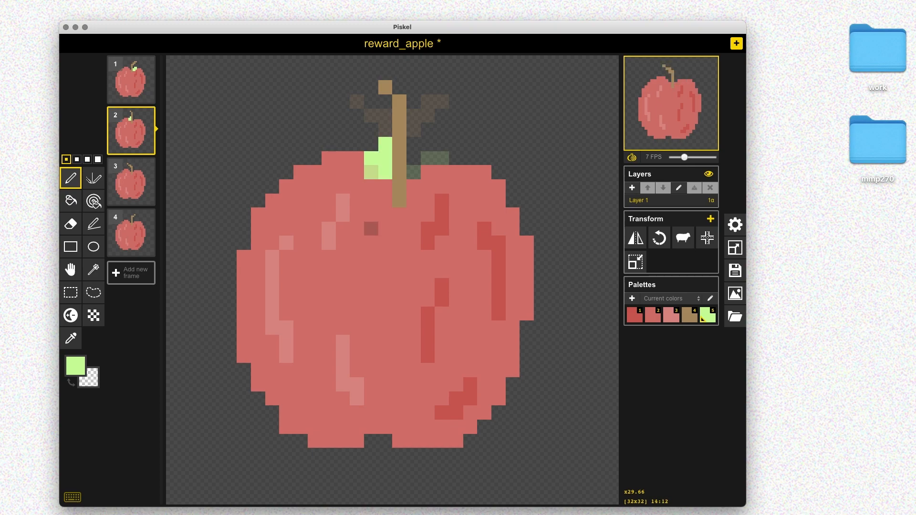
left_click(131, 182)
left_click_drag(385, 171, 356, 187)
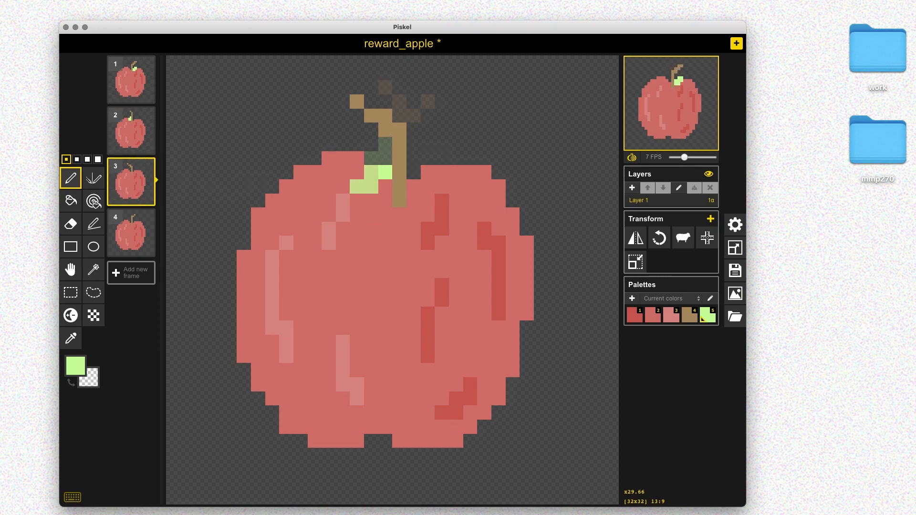
left_click(131, 233)
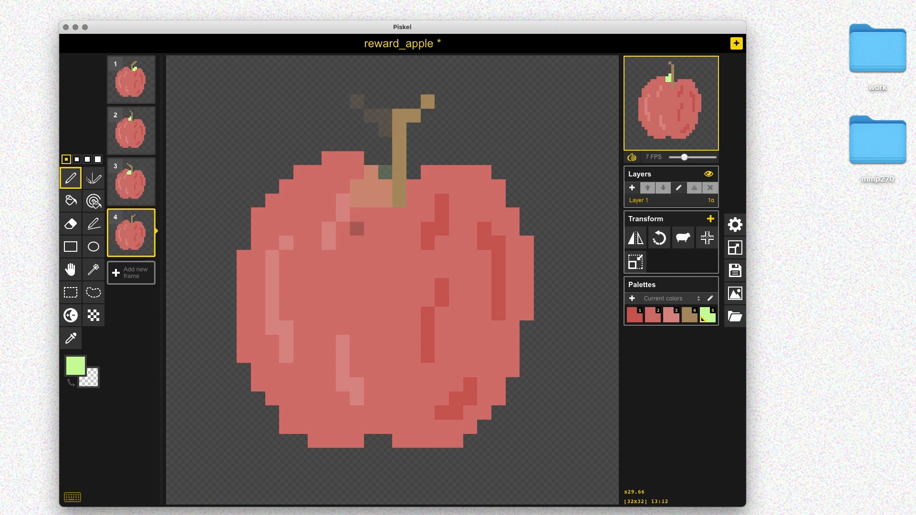
left_click_drag(414, 200, 428, 229)
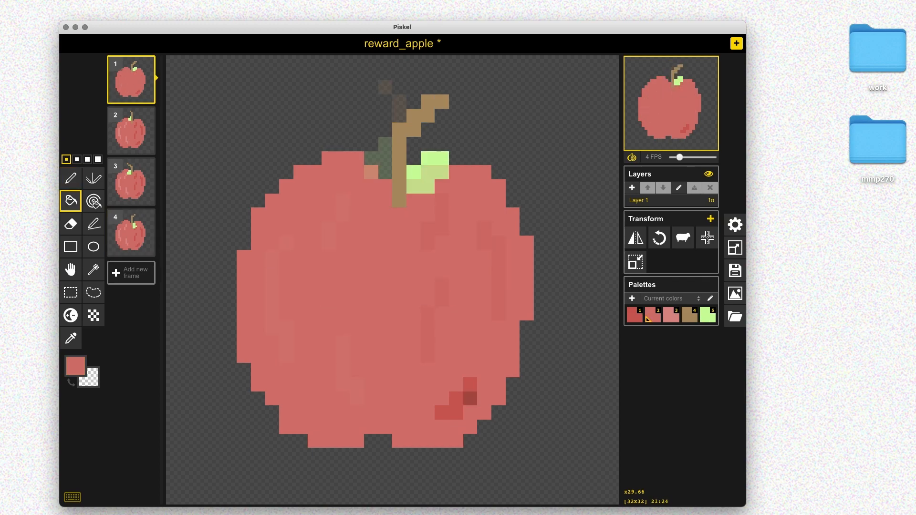
Fill the light and dark streaks with the apple's base red on all four frames using the Paint bucket.
key("Down")
key("Down")
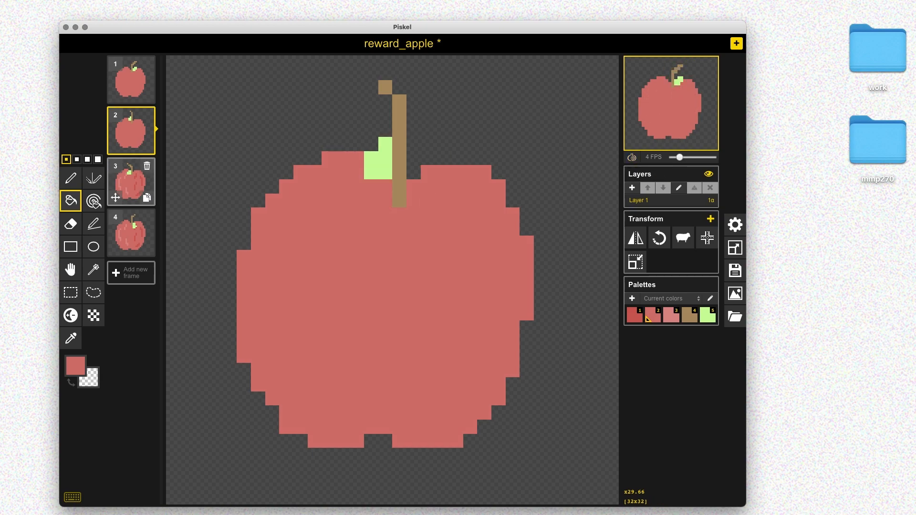
key("Down")
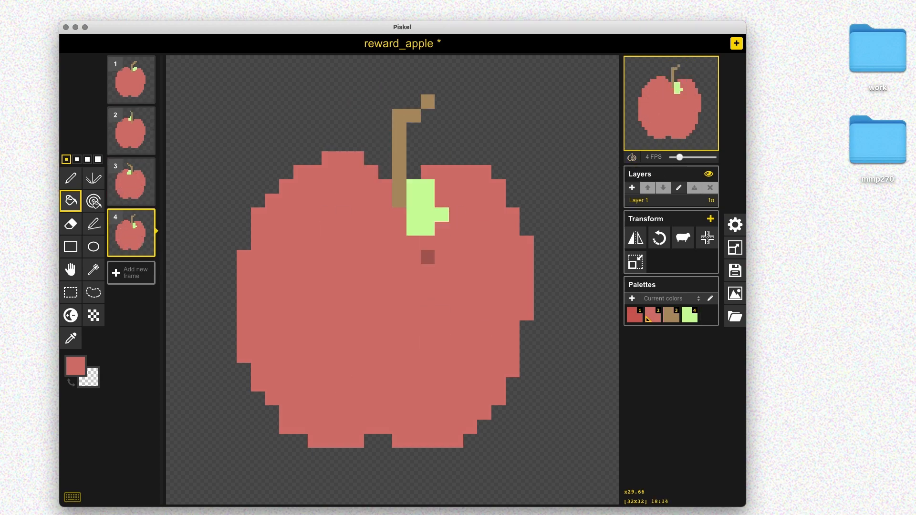
On the first frame, add lighter streaks to the apple's left half and darker ones to its right with the Lighten tool.
key("Up")
key("Up")
key("Up")
key("u")
key("super+z")
key("super+z")
key("super+z")
key("super+z")
key("super+z")
key("super+z")
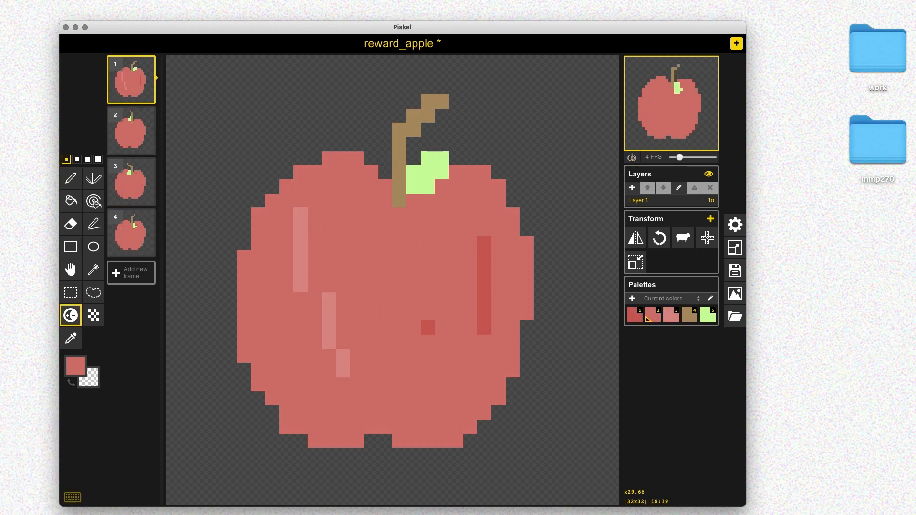
On the second frame, add stepped diagonal lighter streaks to the left half of the apple with the Lighten tool.
key("Down")
key("super+z")
key("super+z")
key("super+z")
key("super+z")
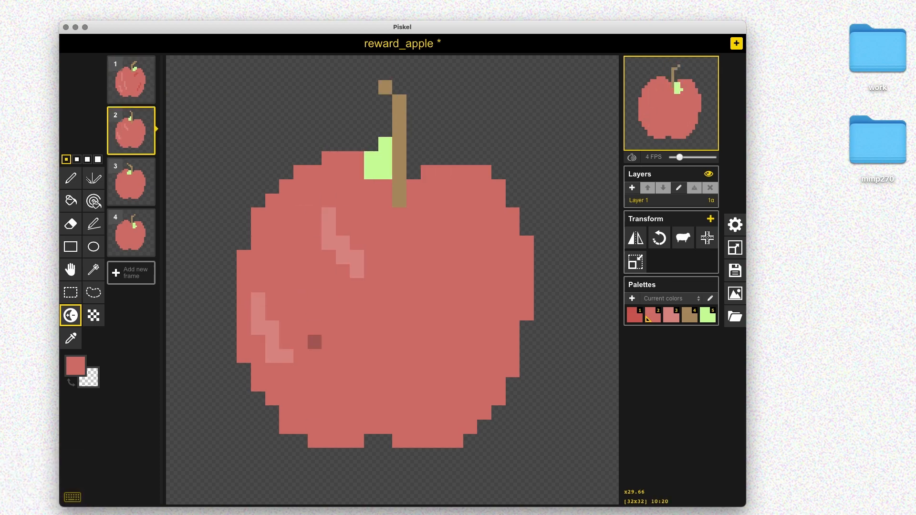
Try stepped lighter streaks on the left half of the third frame's apple with the Lighten tool, undoing stray strokes.
key("Down")
key("super+z")
key("super+z")
key("super+z")
key("super+z")
key("super+z")
key("super+z")
key("super+z")
key("super+z")
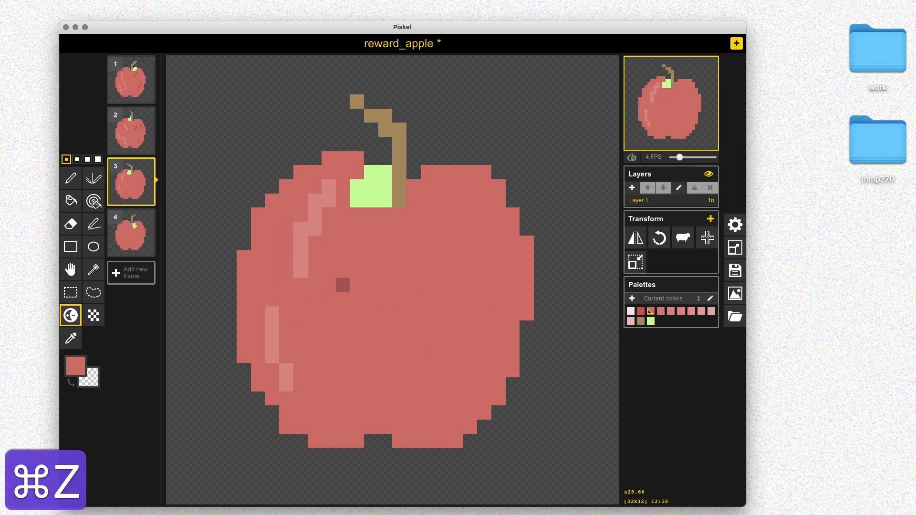
Undo the stepped diagonal shading streaks on all four frames.
key("Down")
key("super+z")
key("super+z")
key("super+z")
key("super+z")
key("super+z")
key("super+z")
key("super+z")
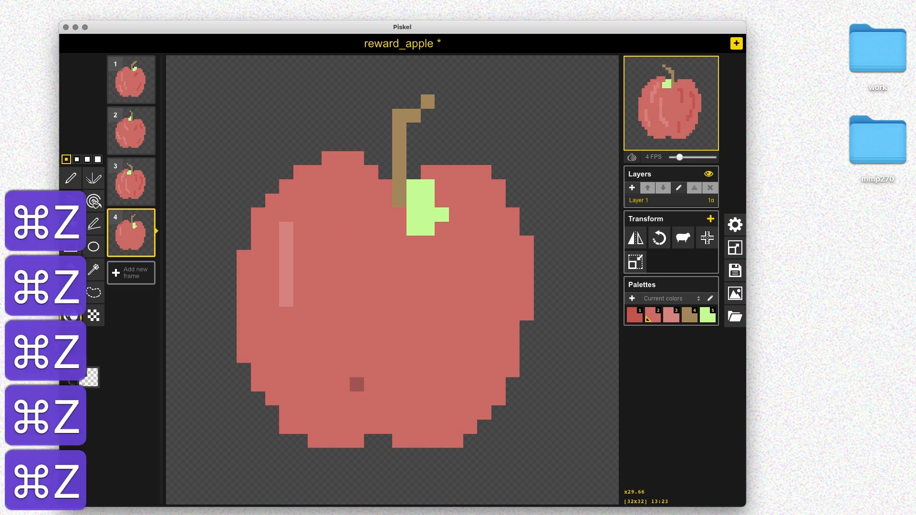
key("super+z")
key("super+z")
key("super+z")
key("super+z")
key("super+z")
key("super+z")
key("super+z")
key("super+z")
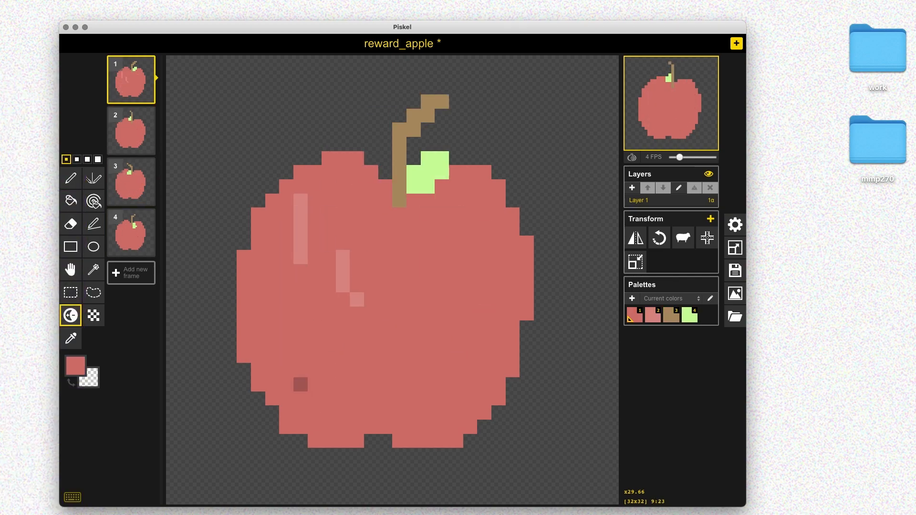
Redraw the first frame's shading as straight vertical streaks, lighter on the apple's left and darker on its right, undoing stray strokes.
key("x")
key("super+z")
key("super+z")
key("super+z")
key("super+z")
key("super+z")
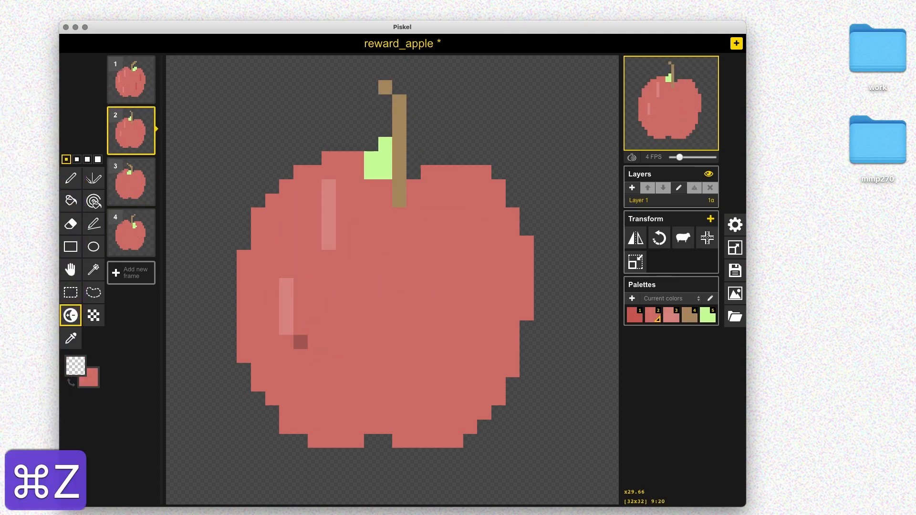
Finish the second frame's straight vertical shading and start the third frame's lighter and darker streaks with the Lighten tool.
key("super+z")
key("super+z")
key("super+z")
key("super+z")
key("super+z")
key("super+z")
key("super+z")
key("super+z")
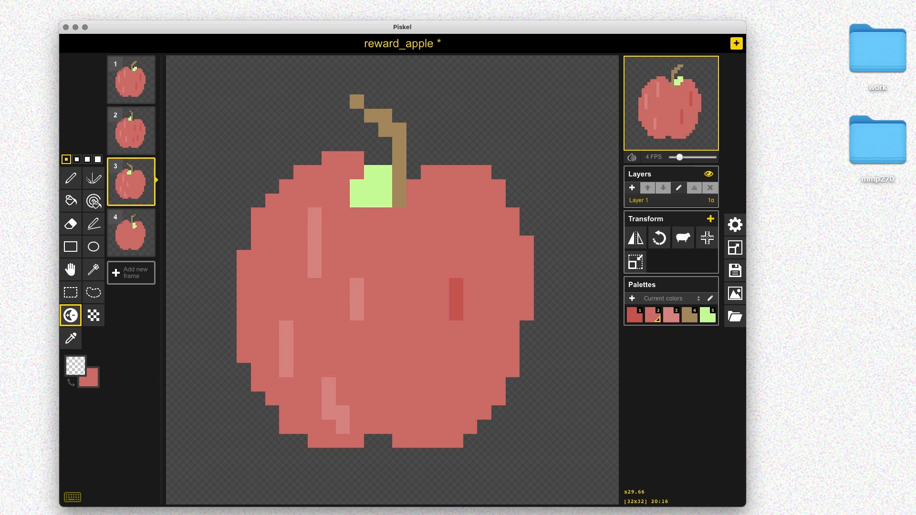
Complete the third frame's vertical streaks and shade the fourth frame with four lighter streaks and four darker ones.
key("super+z")
key("super+z")
key("super+z")
key("super+z")
key("super+z")
key("super+z")
key("super+z")
key("super+z")
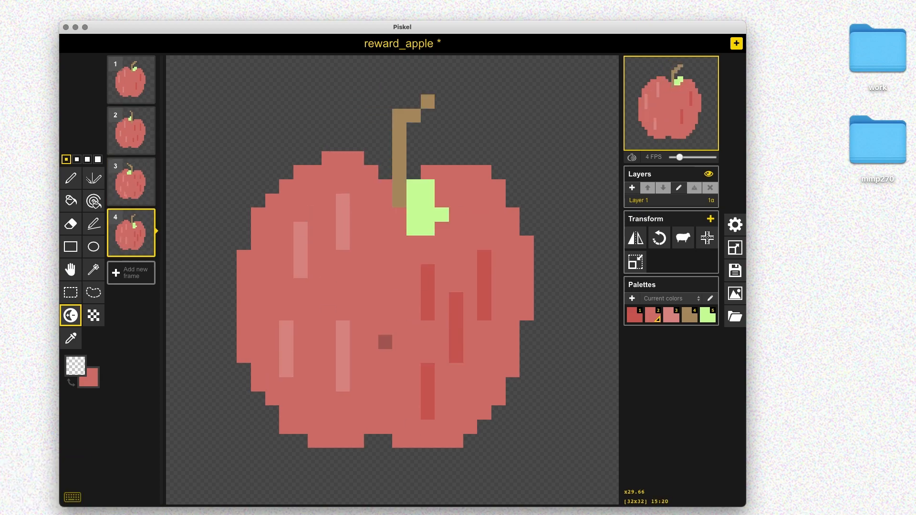
Undo and restore the latest darker streaks on the fourth frame.
key("super+z")
key("super+z")
key("super+z")
key("super+z")
key("super+z")
key("super+z")
key("super+z")
key("super+z")
key("super+shift+z")
key("super+shift+z")
key("super+shift+z")
key("super+shift+z")
key("super+shift+z")
key("super+shift+z")
key("super+shift+z")
key("super+shift+z")
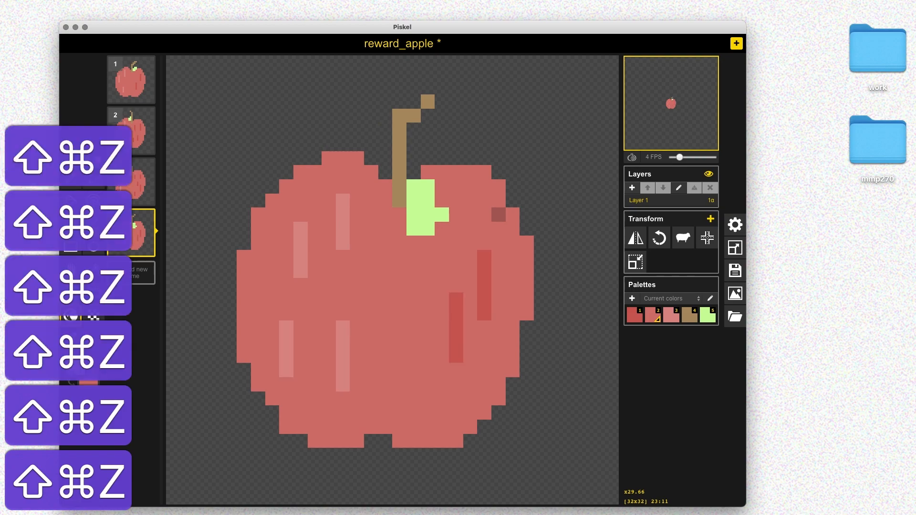
key("super+z")
key("super+z")
key("super+z")
key("super+z")
key("super+z")
key("super+z")
key("super+z")
key("super+z")
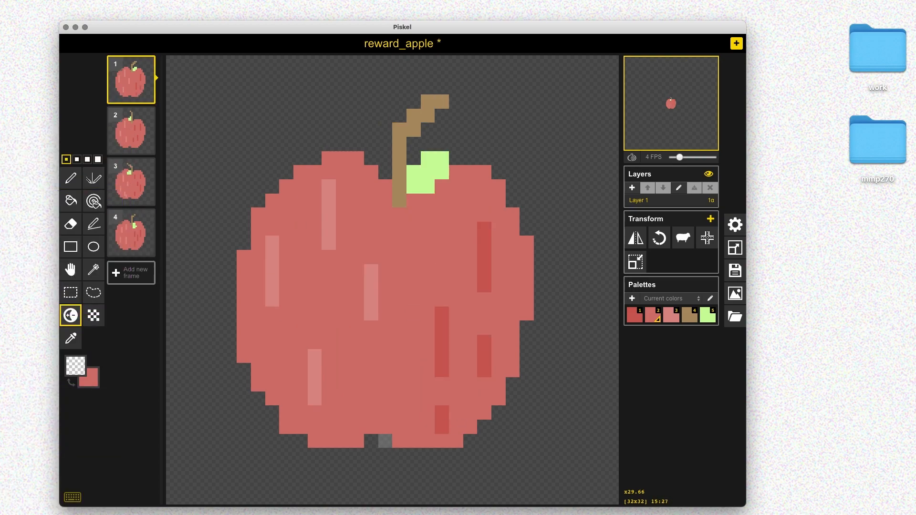
Save the sprite and start exporting its frames as a PNG spritesheet, choosing the mmp270 folder as destination.
key("super+s")
left_click(735, 294)
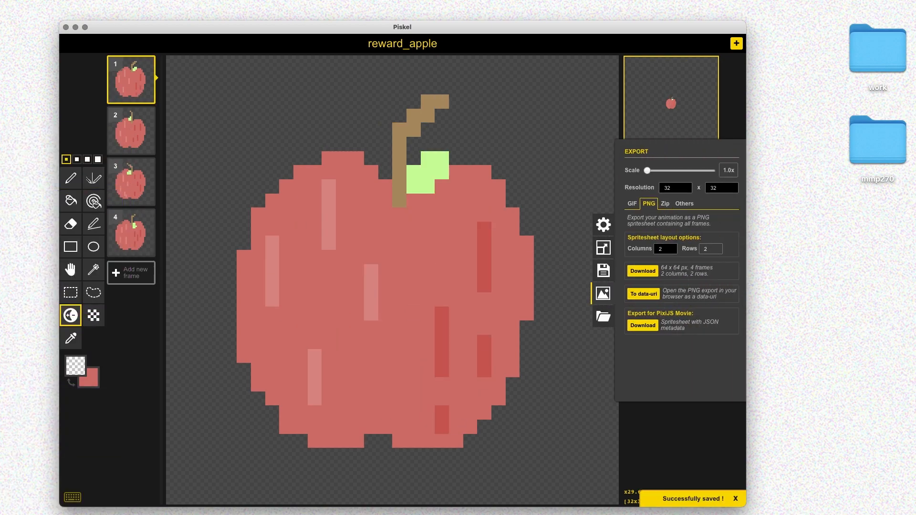
left_click(643, 271)
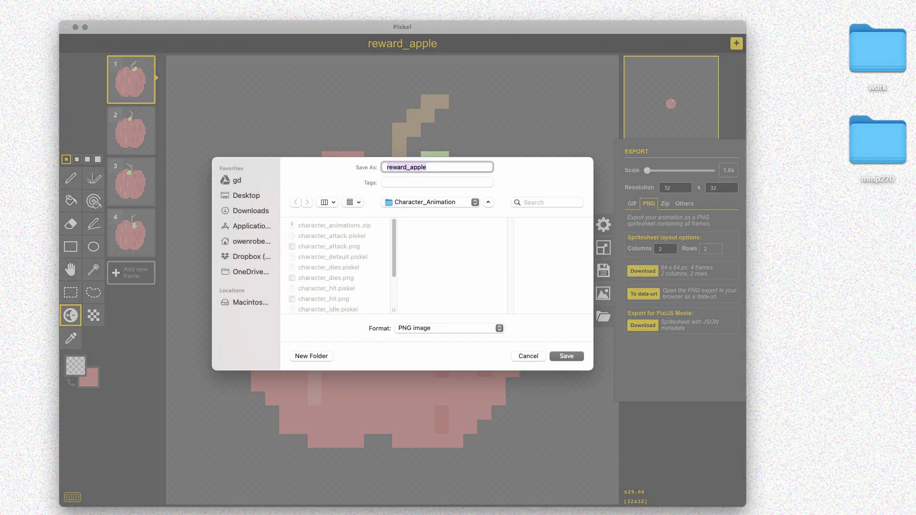
left_click(426, 205)
left_click(415, 211)
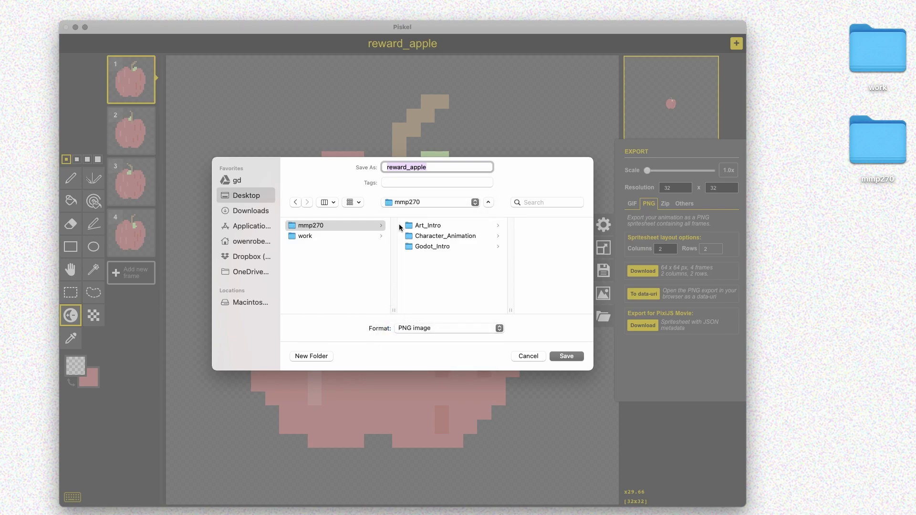
Create a new folder named Rewards inside mmp270.
left_click(317, 357)
type("REwar")
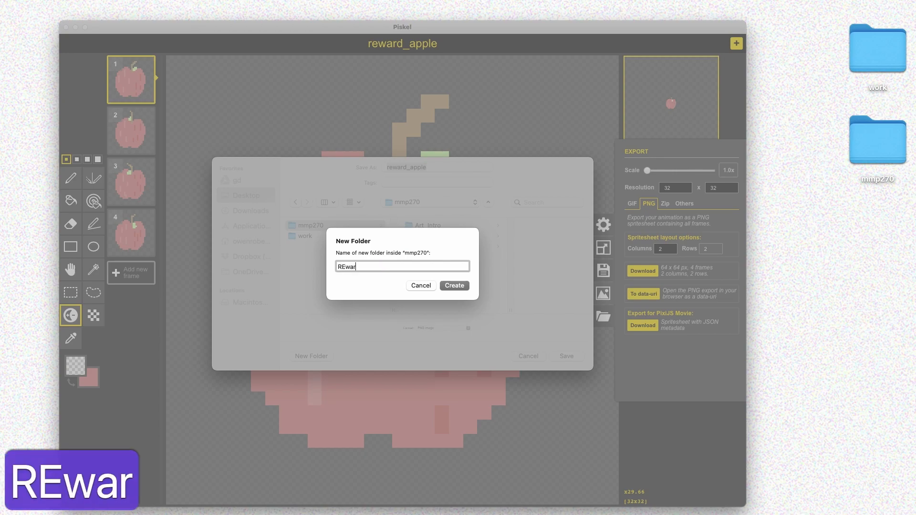
key("BackSpace")
key("BackSpace")
key("BackSpace")
key("BackSpace")
type("ewards")
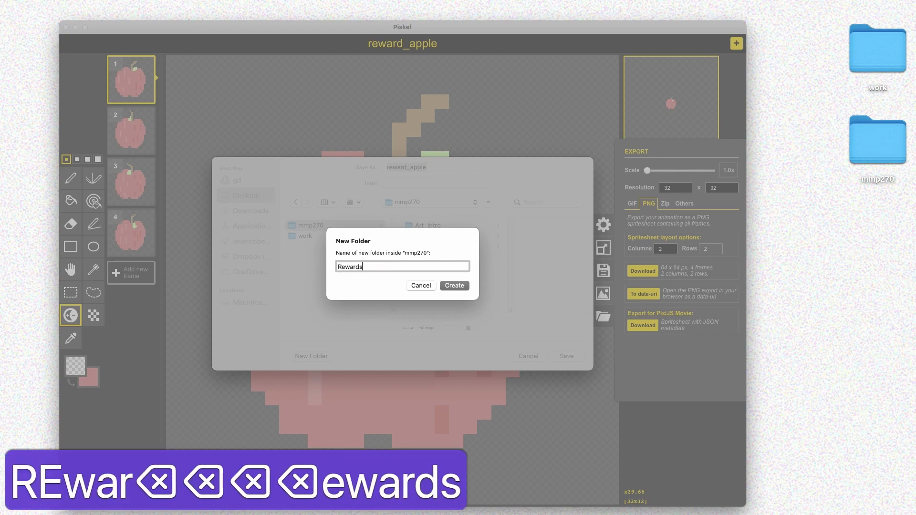
key("Return")
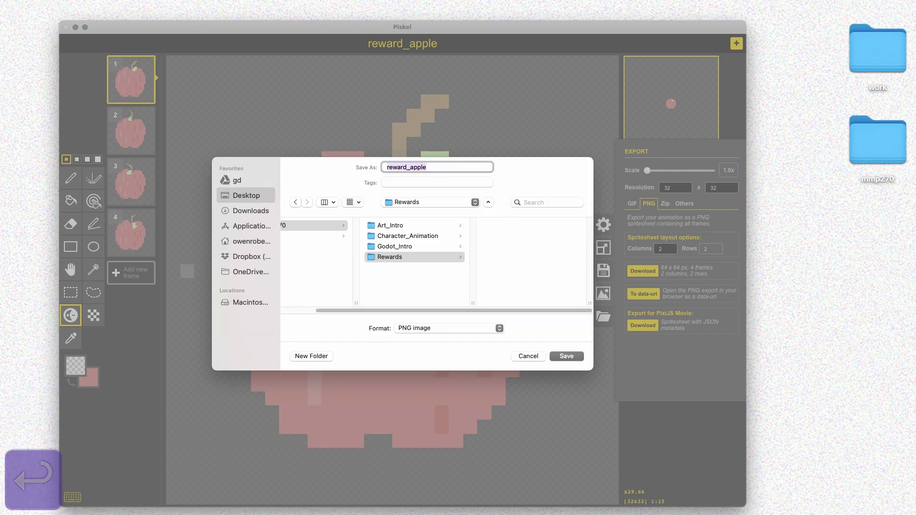
Export the spritesheet as reward_apple into the Rewards folder and save the sprite.
left_click(575, 357)
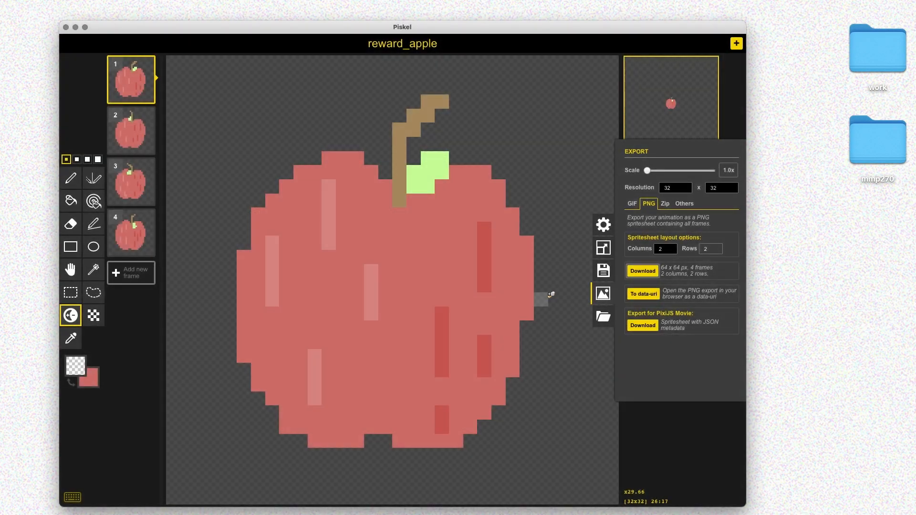
key("super+s")
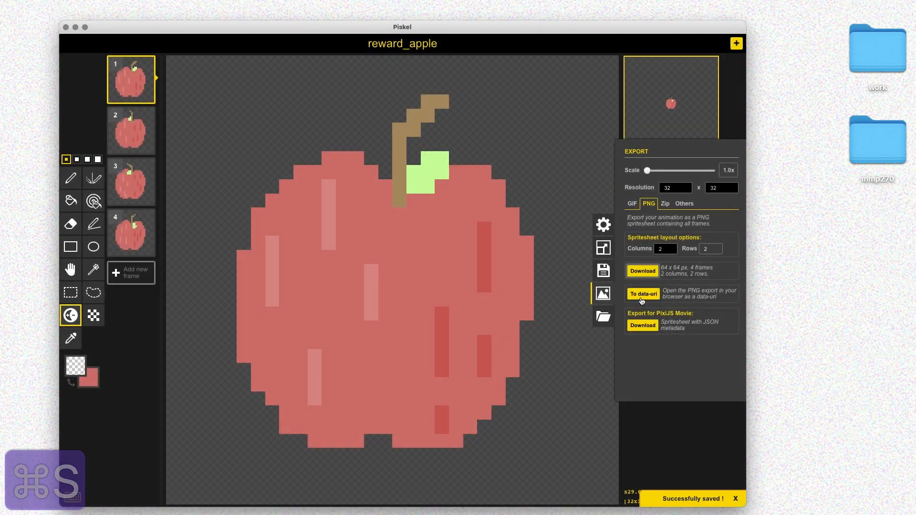
left_click(603, 296)
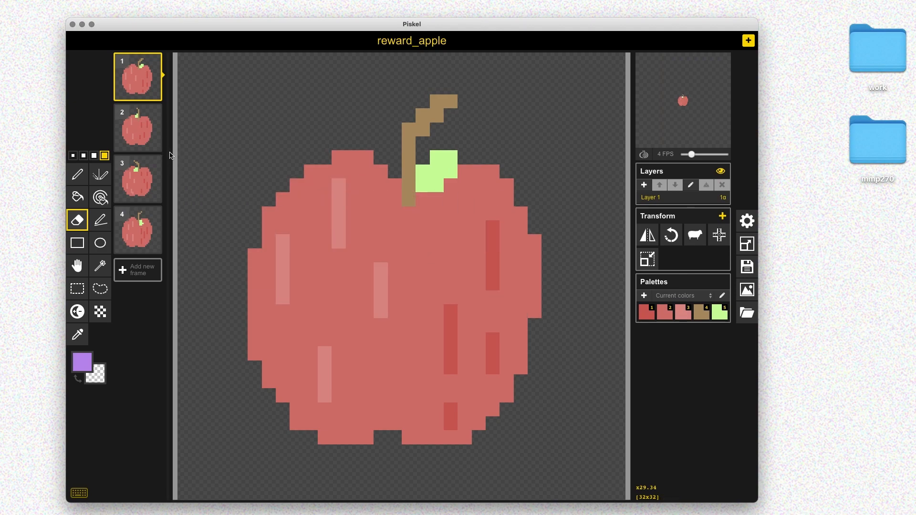
Retitle the sprite reward_apple_collected and save it as a new .piskel file in the Rewards folder.
left_click(748, 244)
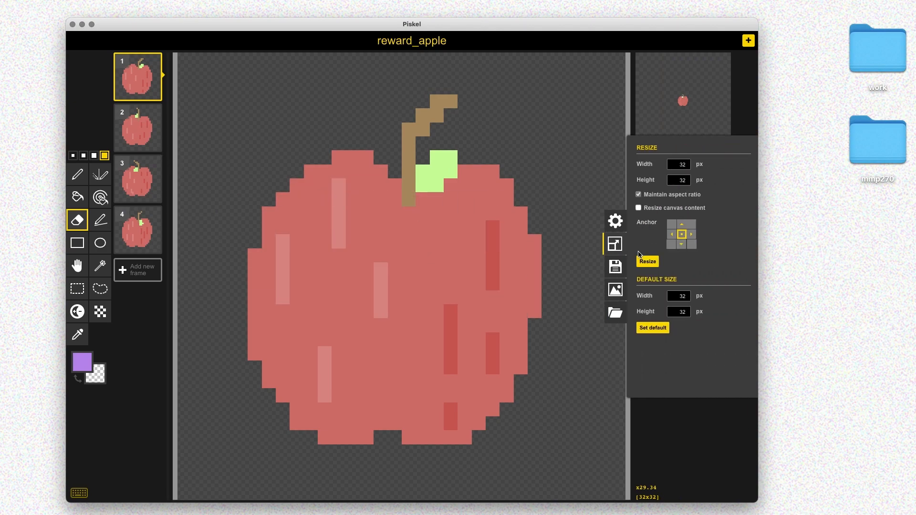
left_click(615, 267)
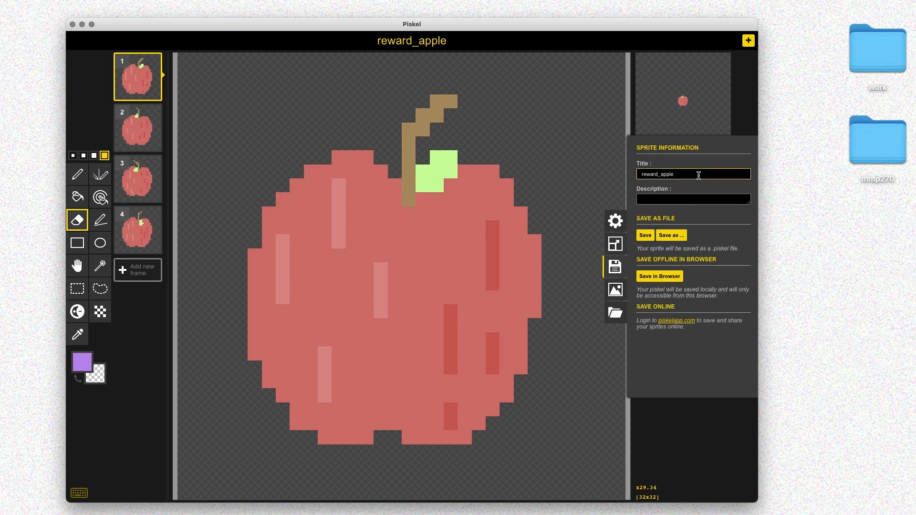
left_click(699, 175)
type("_collected")
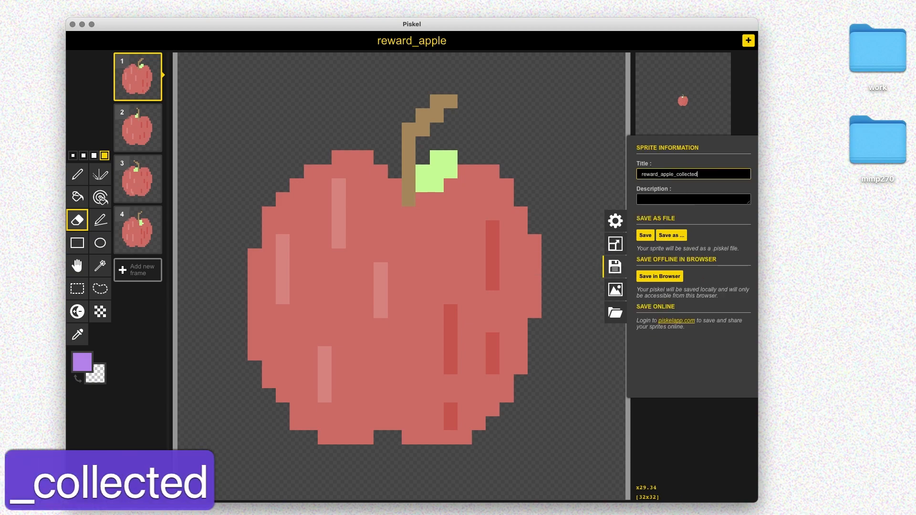
left_click(652, 237)
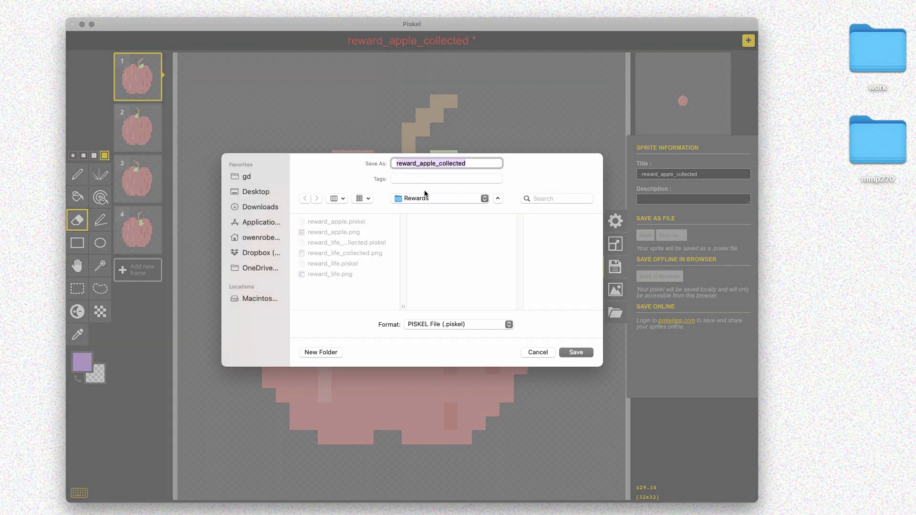
left_click(577, 352)
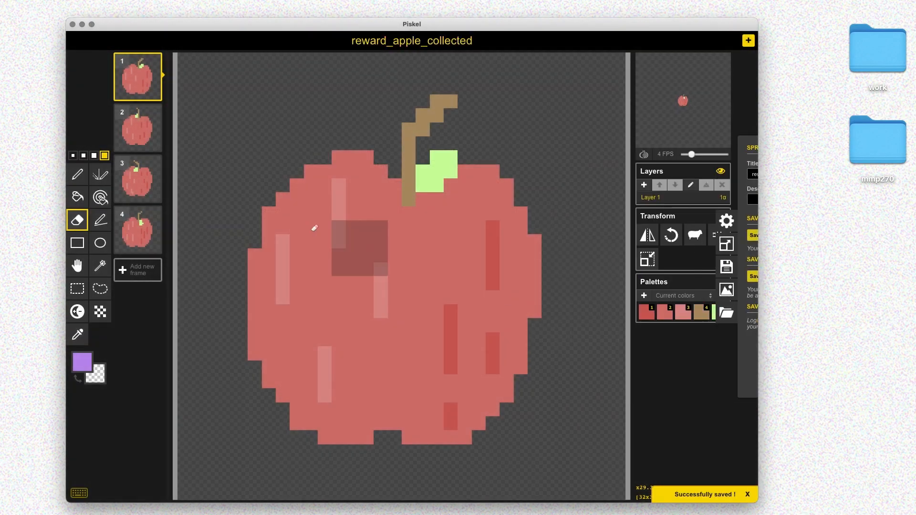
Delete the second, third and fourth frames, leaving only the first apple frame.
left_click(153, 214)
left_click(154, 165)
left_click(153, 113)
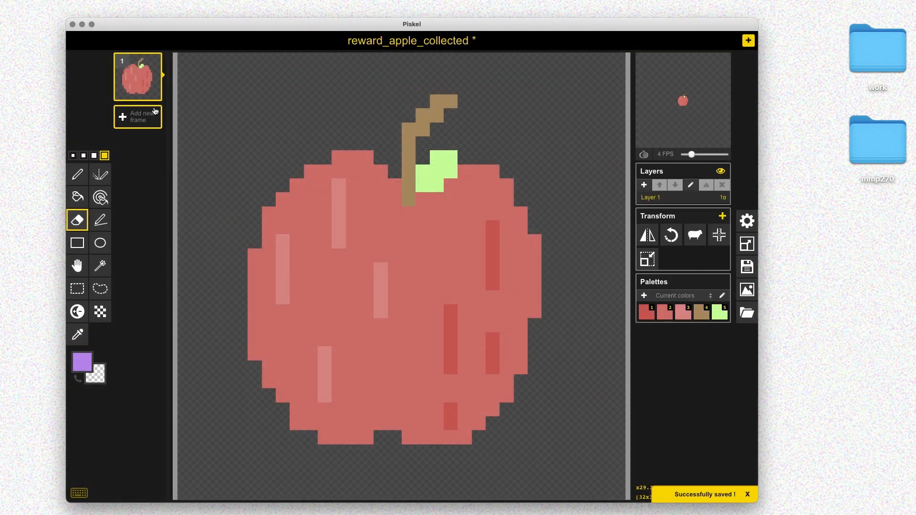
Duplicate the first frame and erase a bite from the apple's upper left using the largest eraser.
left_click(155, 111)
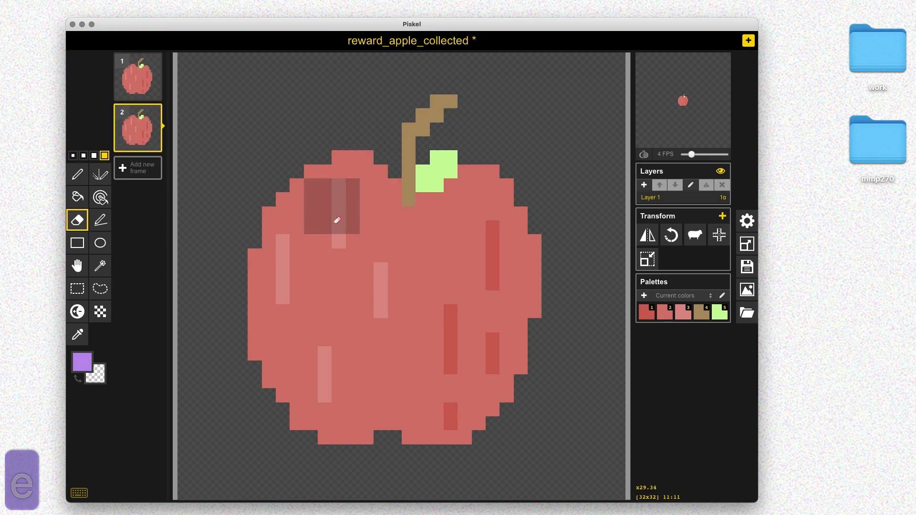
left_click(313, 260)
mouse_move(313, 259)
left_mouse_down()
mouse_move(327, 180)
mouse_move(300, 253)
left_mouse_up()
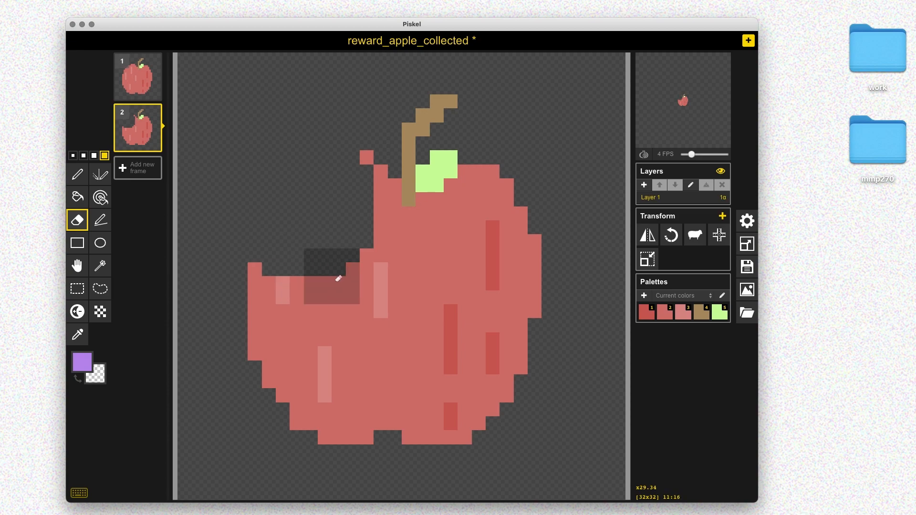
key("n")
key("n")
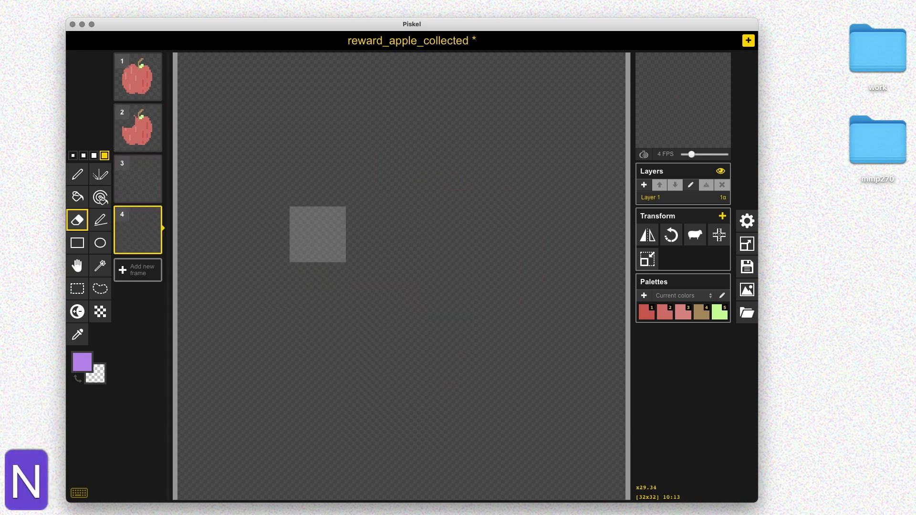
key("super+z")
key("super+z")
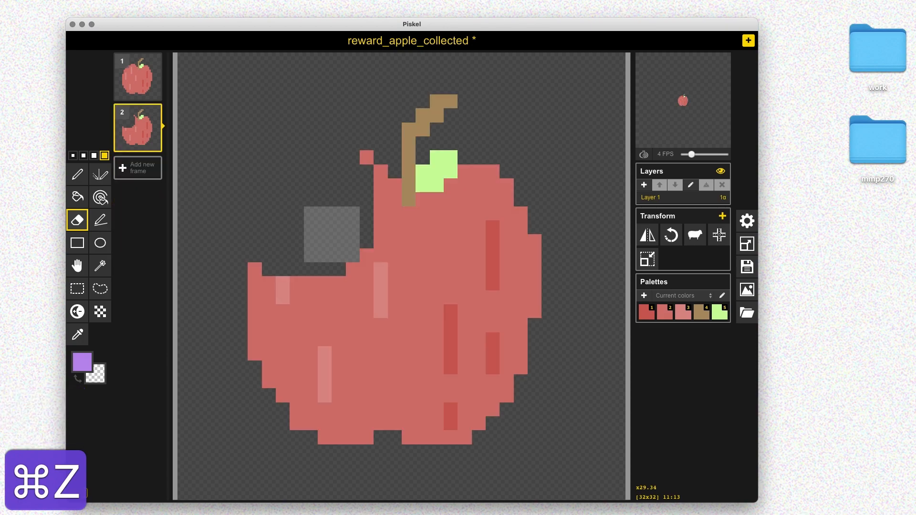
Duplicate the bitten frame twice in turn, erasing the apple's lower left on the third frame and its bottom and right on the fourth.
key("shift+n")
mouse_move(332, 388)
left_mouse_down()
mouse_move(329, 430)
mouse_move(286, 310)
mouse_move(334, 367)
mouse_move(367, 325)
mouse_move(377, 415)
mouse_move(406, 334)
mouse_move(396, 310)
left_mouse_up()
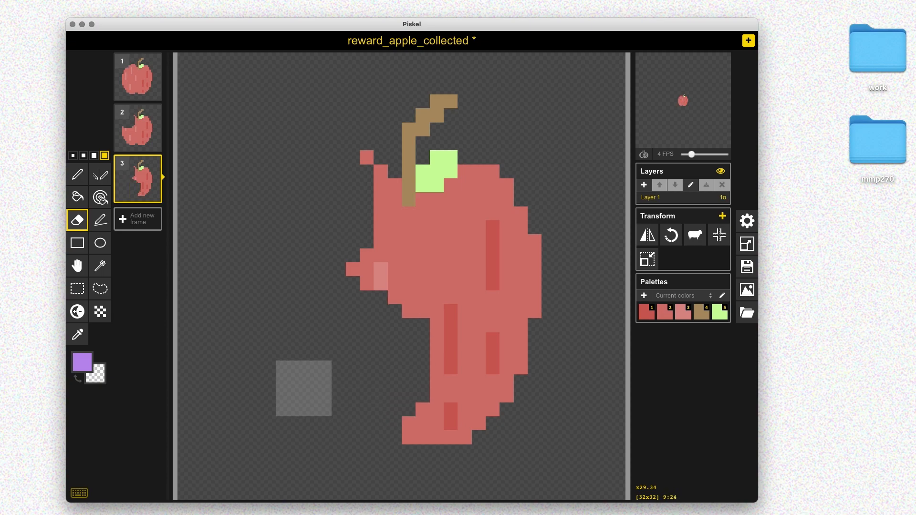
key("shift+n")
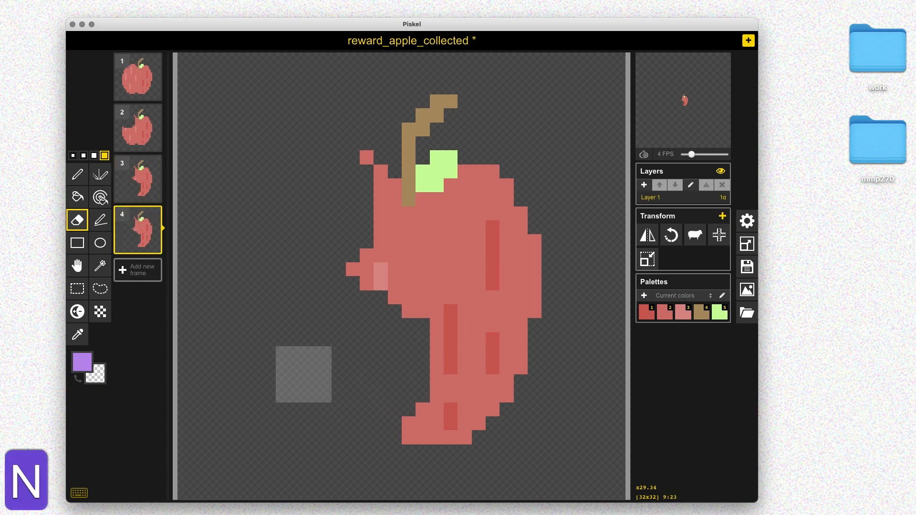
mouse_move(416, 318)
left_mouse_down()
mouse_move(375, 277)
mouse_move(515, 296)
mouse_move(429, 405)
mouse_move(458, 430)
left_mouse_up()
left_click_drag(450, 306, 458, 332)
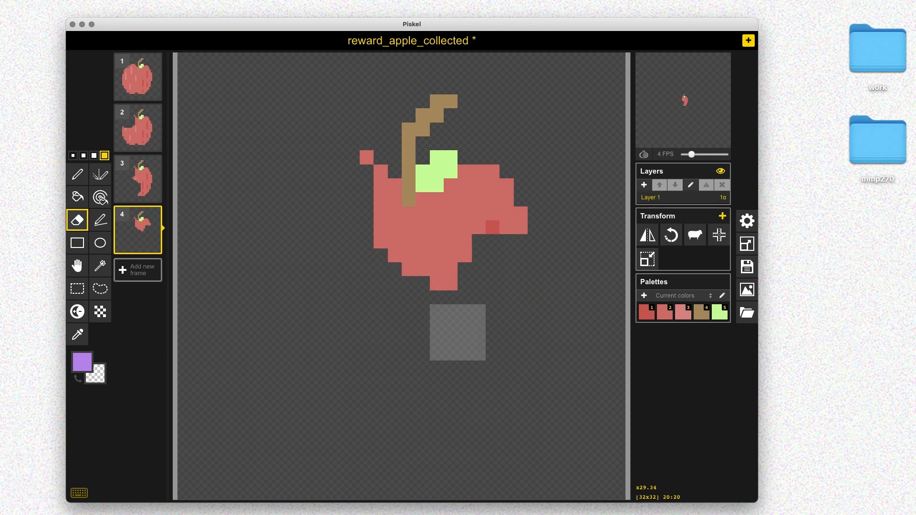
Duplicate the fourth frame and erase flesh around the stem, undoing the strokes that cut into the leaf.
key("shift+n")
mouse_move(401, 317)
left_mouse_down()
mouse_move(444, 277)
mouse_move(430, 290)
mouse_move(430, 319)
mouse_move(513, 220)
mouse_move(402, 234)
mouse_move(382, 190)
left_mouse_up()
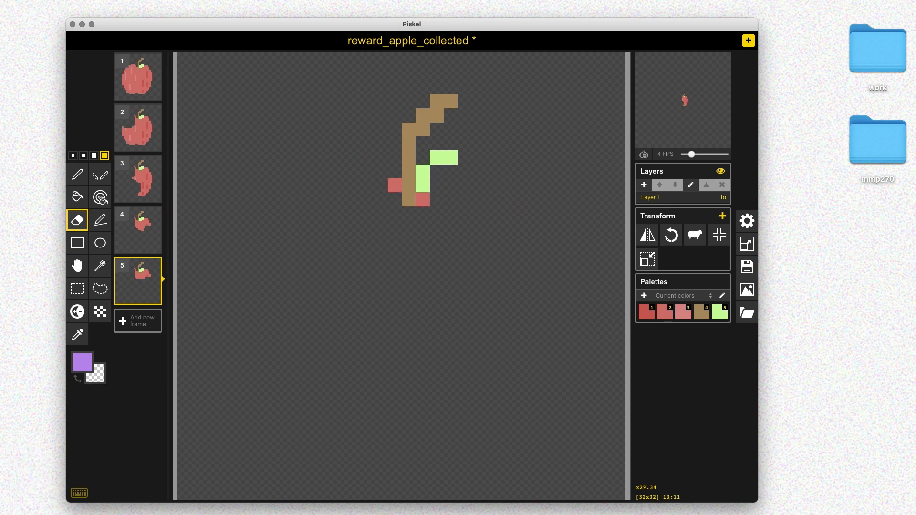
key("super+z")
key("super+z")
key("super+z")
key("super+z")
key("super+z")
key("super+z")
key("super+z")
key("super+z")
key("super+z")
key("super+z")
key("super+z")
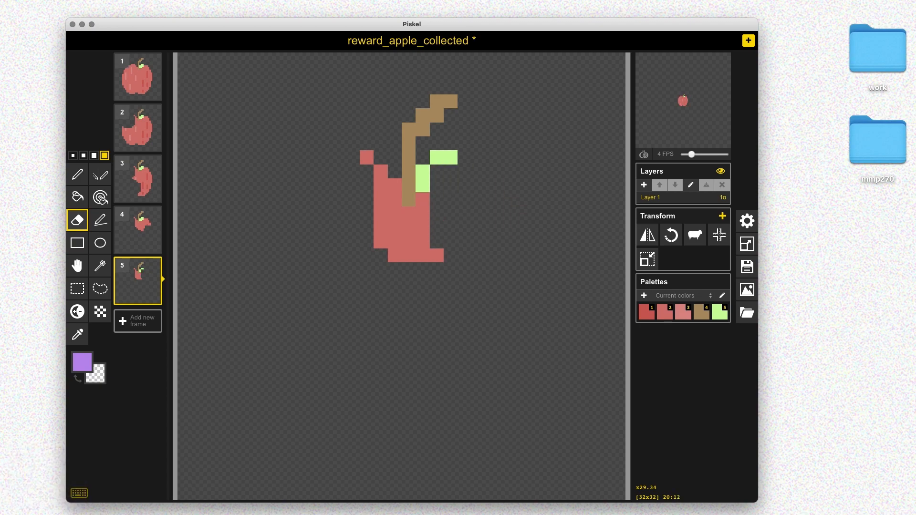
Reduce the fifth frame to the stem, the whole leaf and a few red remnants around them.
key("super+shift+z")
key("super+shift+z")
key("super+shift+z")
key("super+shift+z")
key("super+shift+z")
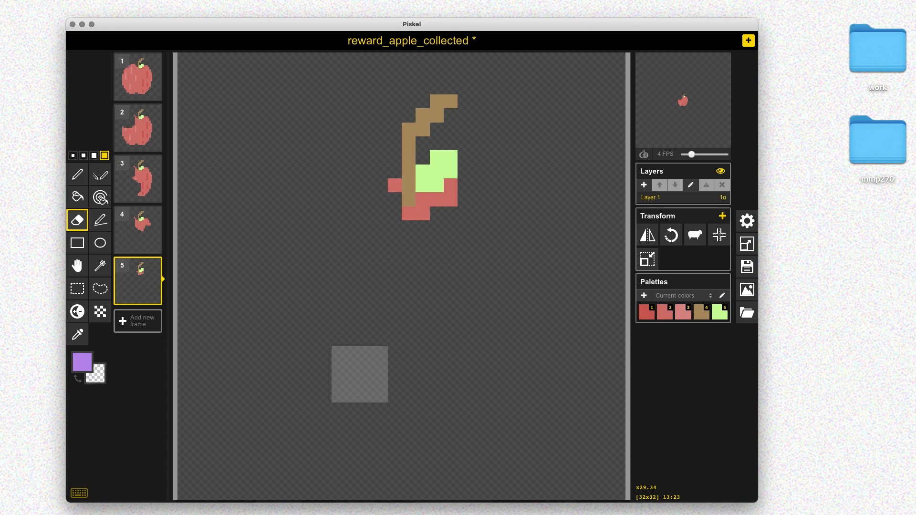
Enlarge the animation preview and save the sprite.
mouse_move(703, 62)
left_click(703, 89)
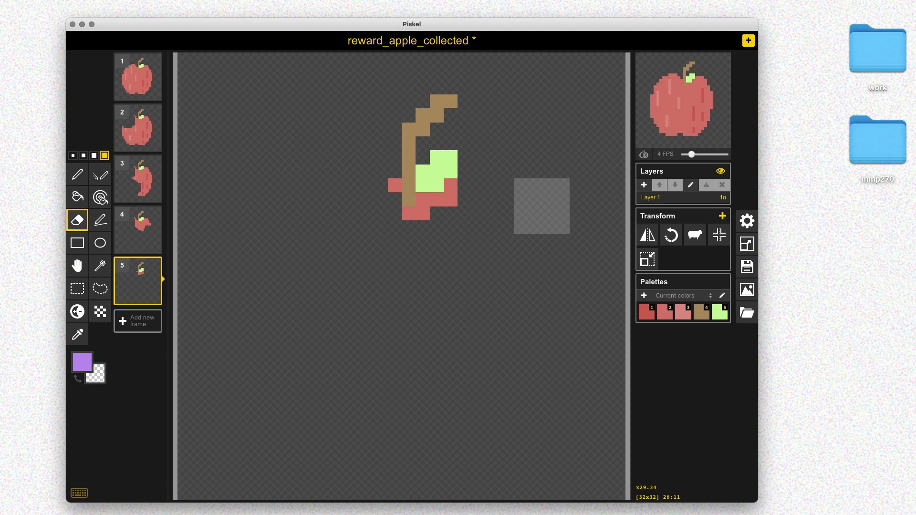
key("super+s")
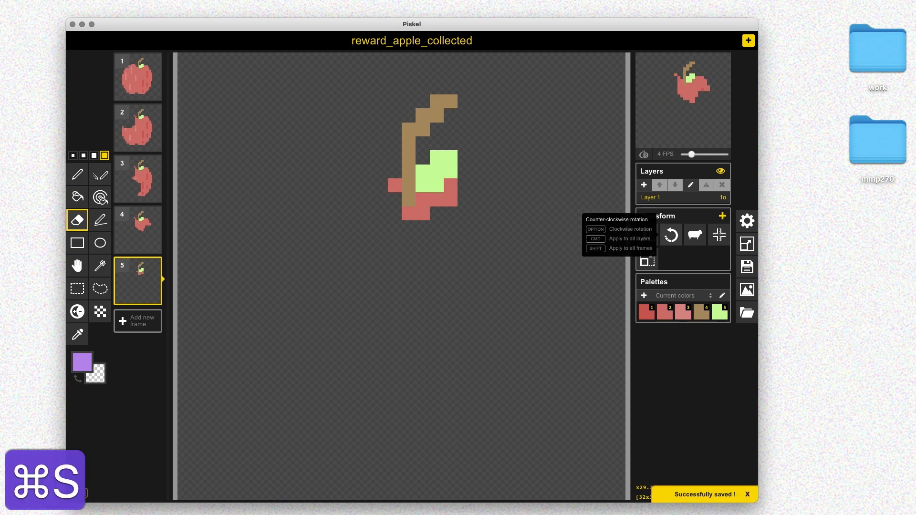
Export the five-frame animation as a PNG spritesheet named reward_apple_collected in the Rewards folder.
left_click(747, 290)
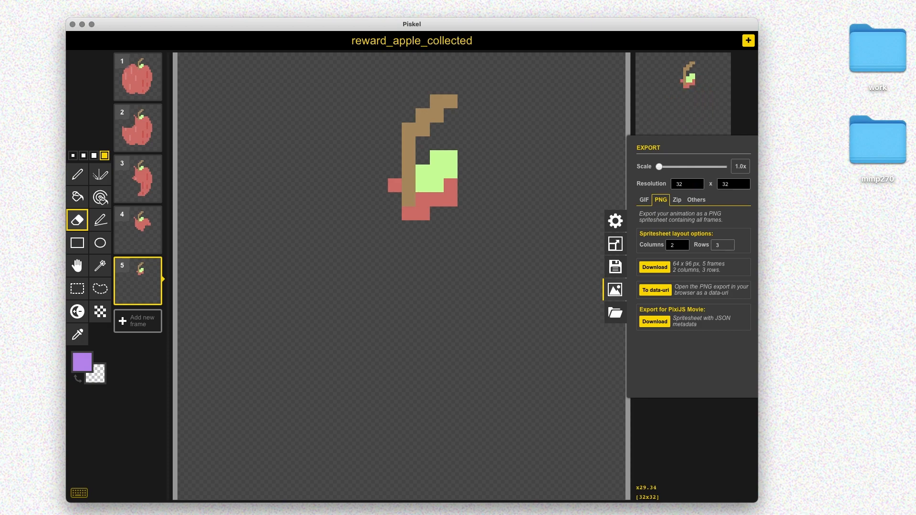
left_click(655, 267)
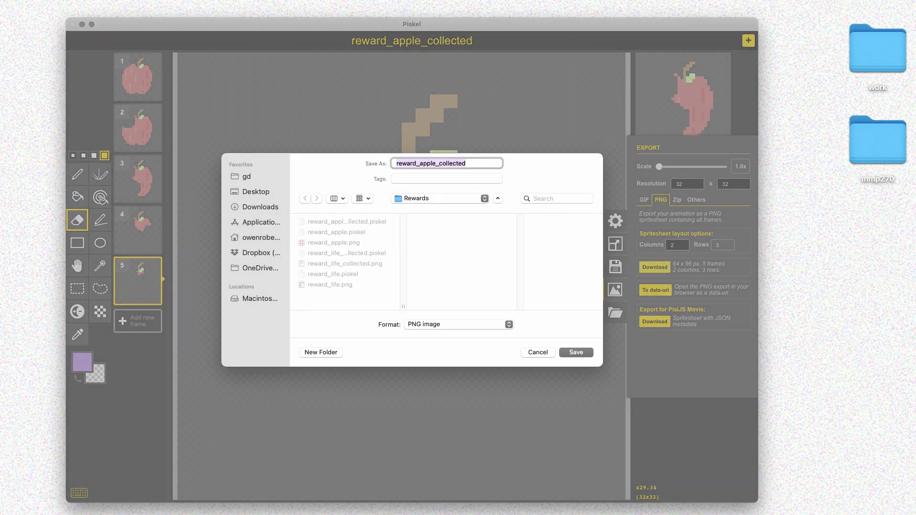
key("Return")
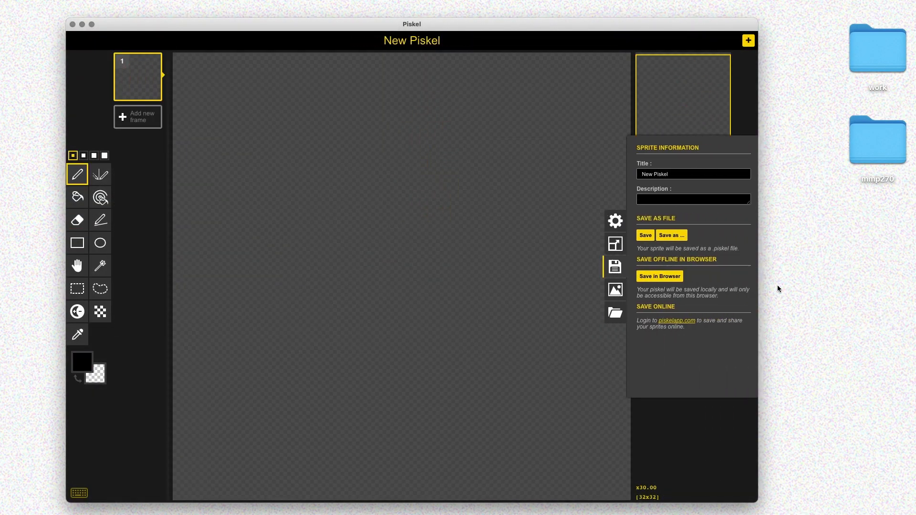
Title the new blank sprite reward_life and save it under that title.
key("super+a")
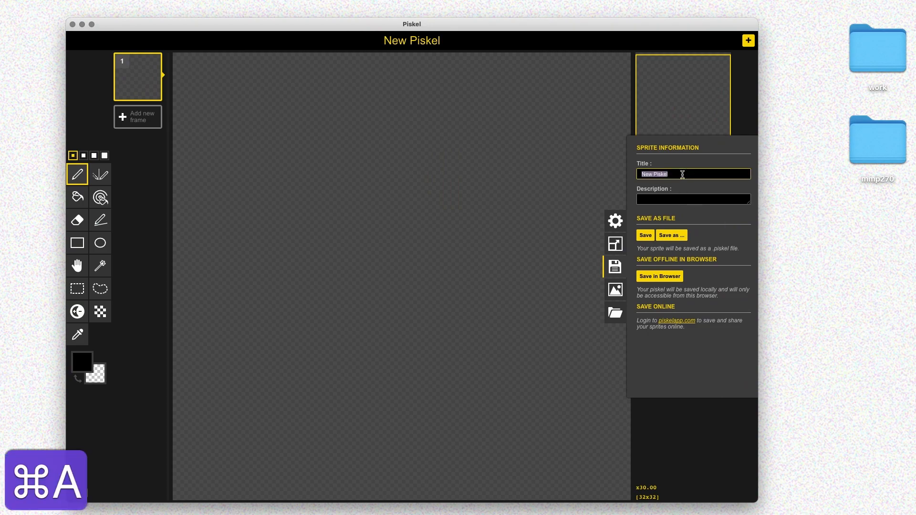
type("rweard")
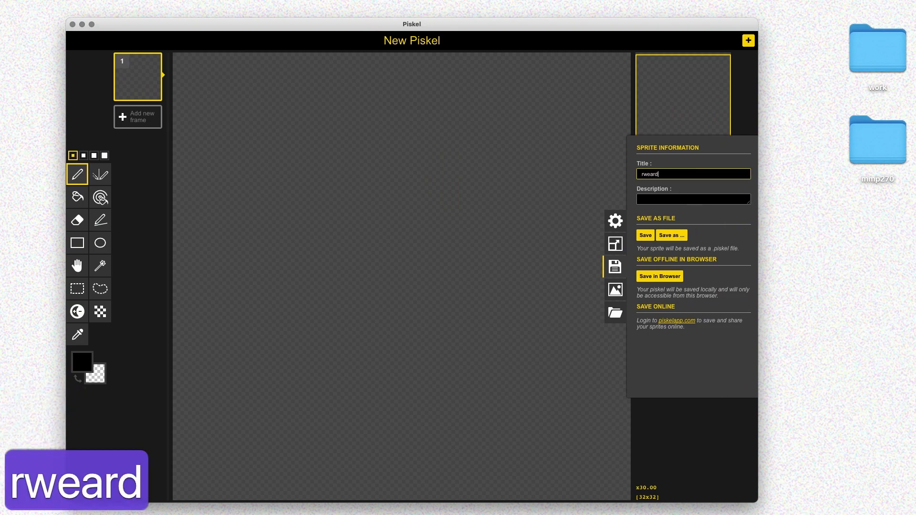
key("BackSpace")
key("BackSpace")
key("BackSpace")
key("BackSpace")
key("BackSpace")
type("eward")
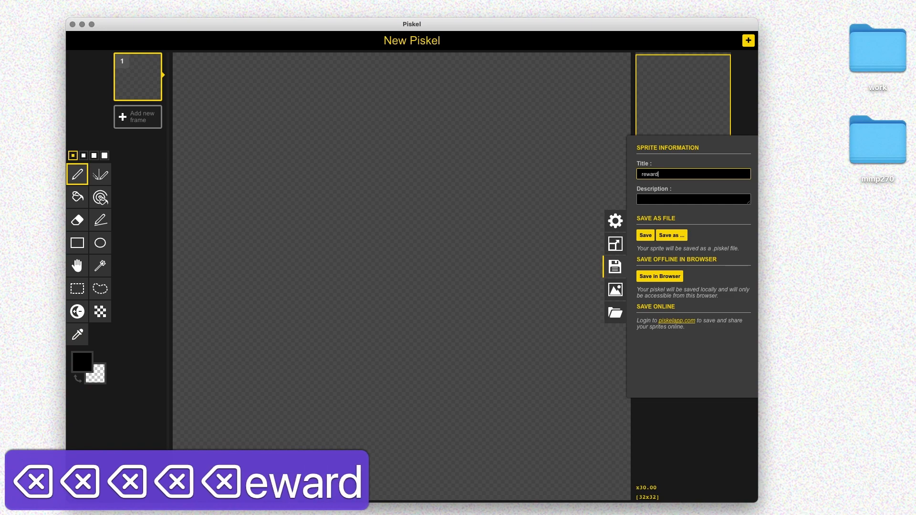
type("_life")
key("Return")
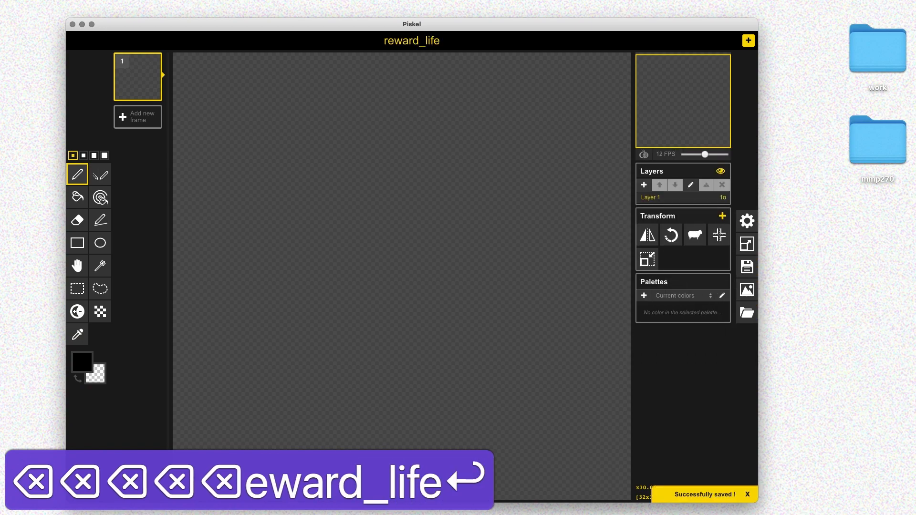
Save the sprite as a Piskel file named reward_life in the Rewards folder.
key("super+s")
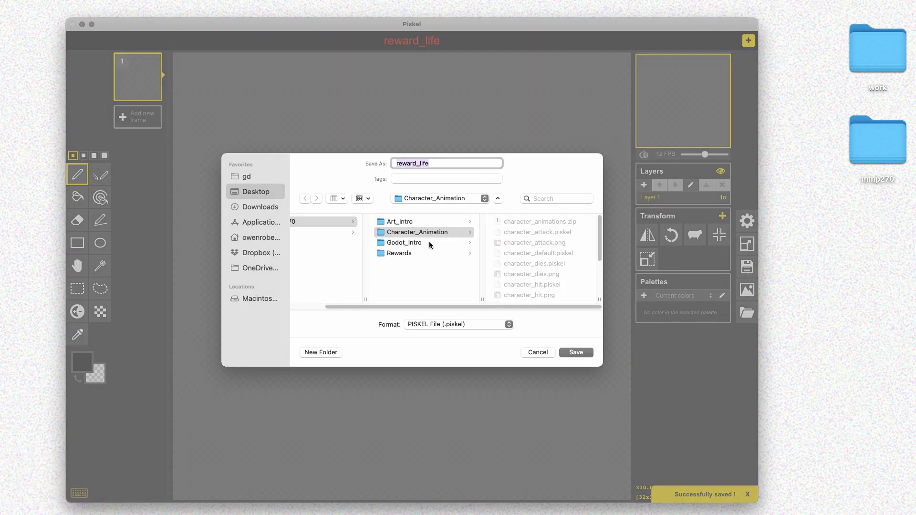
left_click(428, 254)
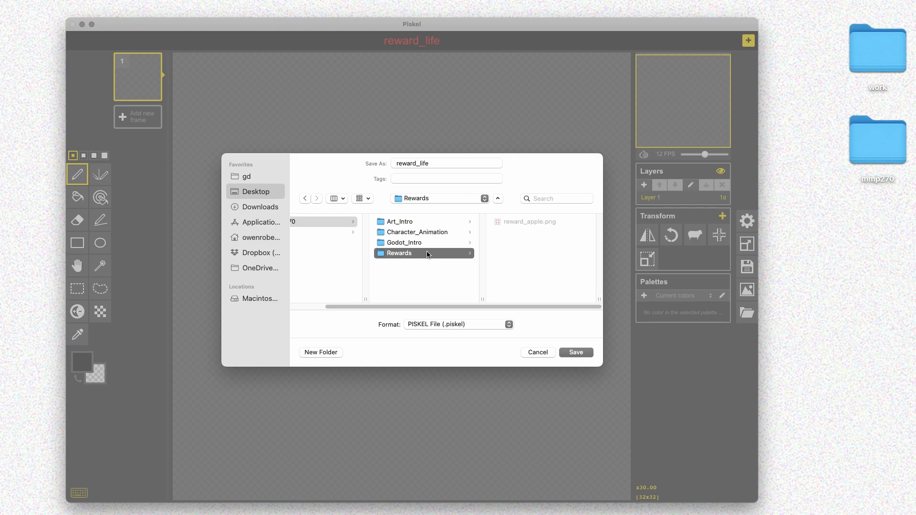
left_click(576, 353)
key("super+s")
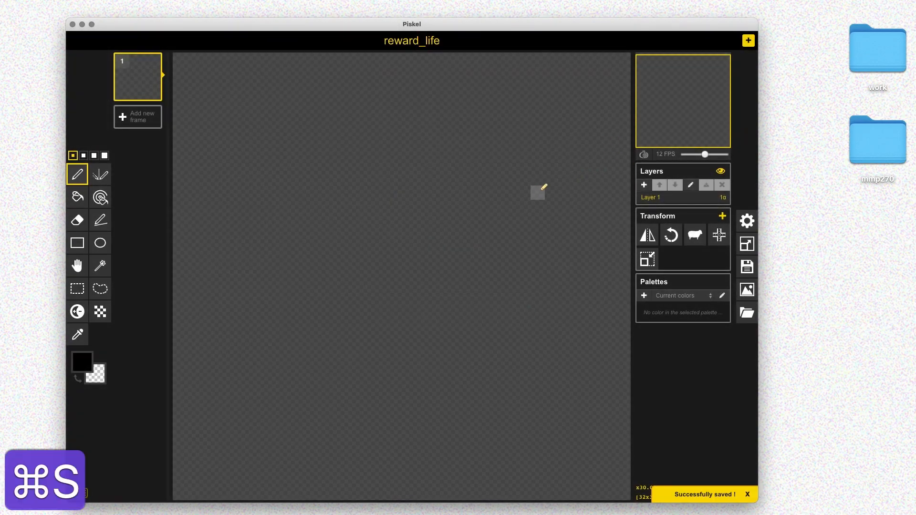
Save the sprite as a file again, overwriting reward_life.piskel in the Rewards folder.
left_click(747, 267)
left_click(671, 235)
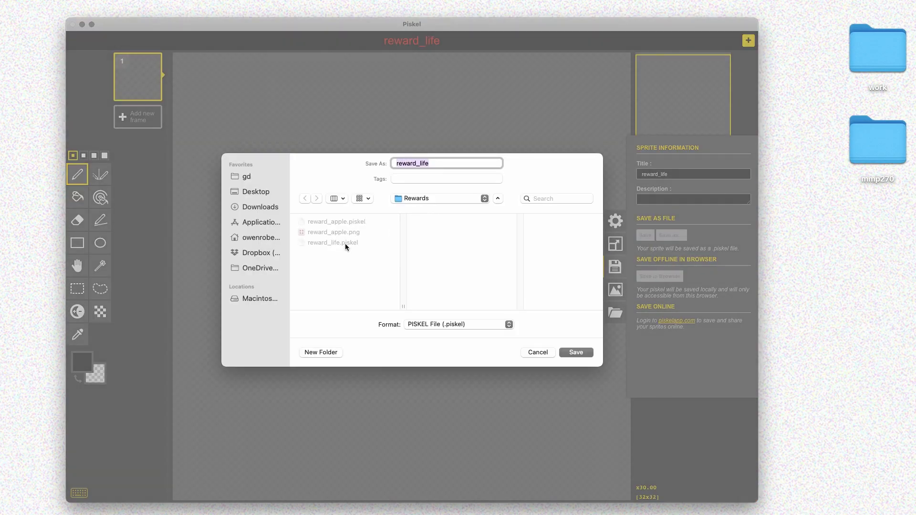
left_click(345, 243)
left_click(572, 353)
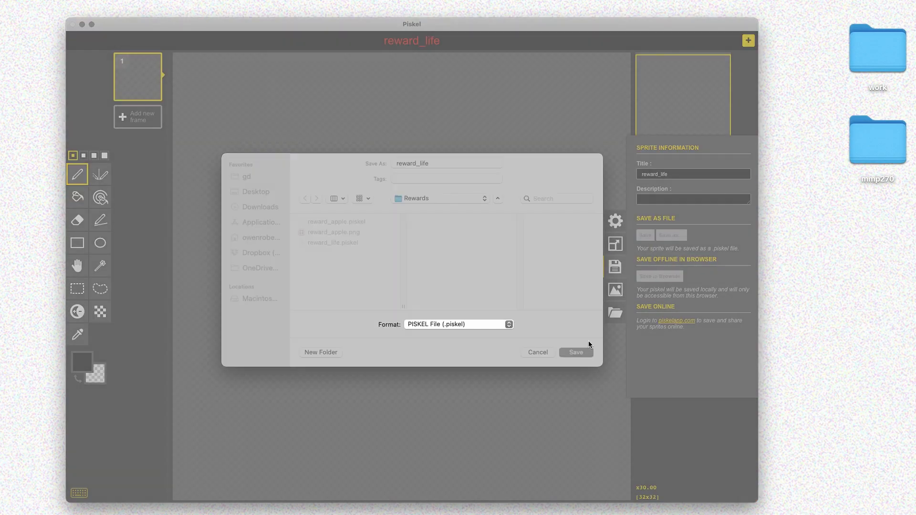
left_click(438, 308)
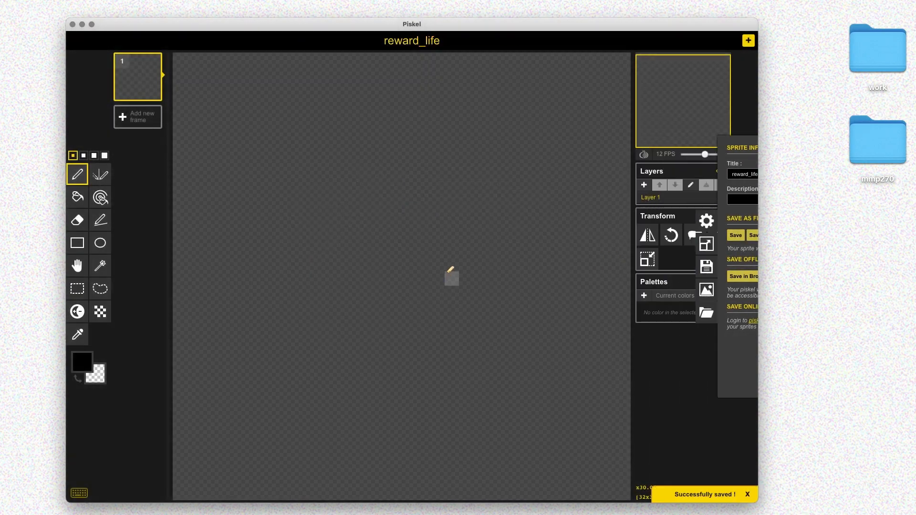
key("super+s")
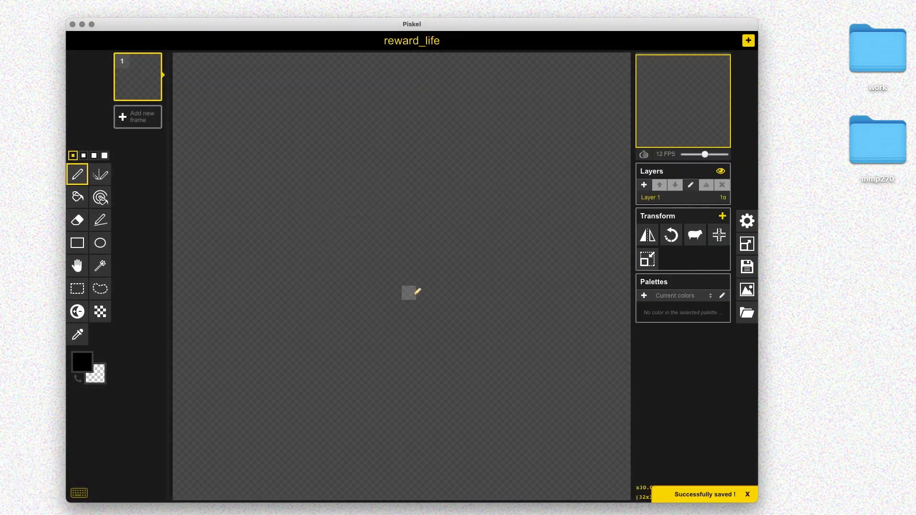
Set the primary drawing colour to a bright pink, #ec60dc.
left_click(82, 362)
left_click(147, 383)
left_click_drag(172, 383, 176, 437)
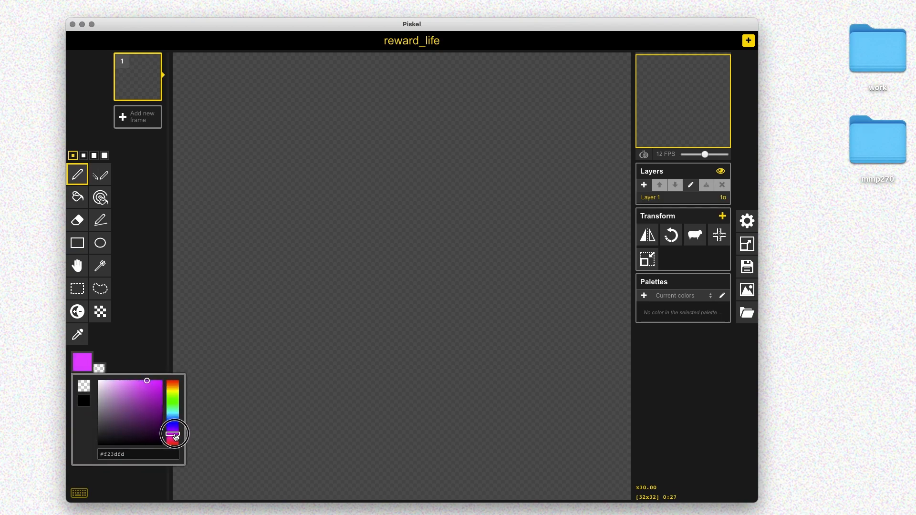
mouse_move(137, 398)
left_mouse_down()
mouse_move(134, 385)
mouse_move(130, 399)
left_mouse_up()
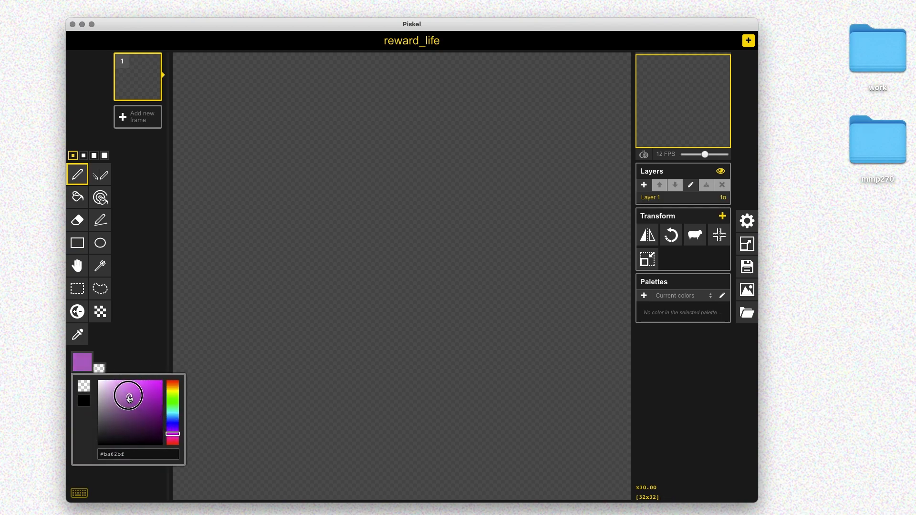
left_click(178, 432)
left_click_drag(177, 432, 176, 439)
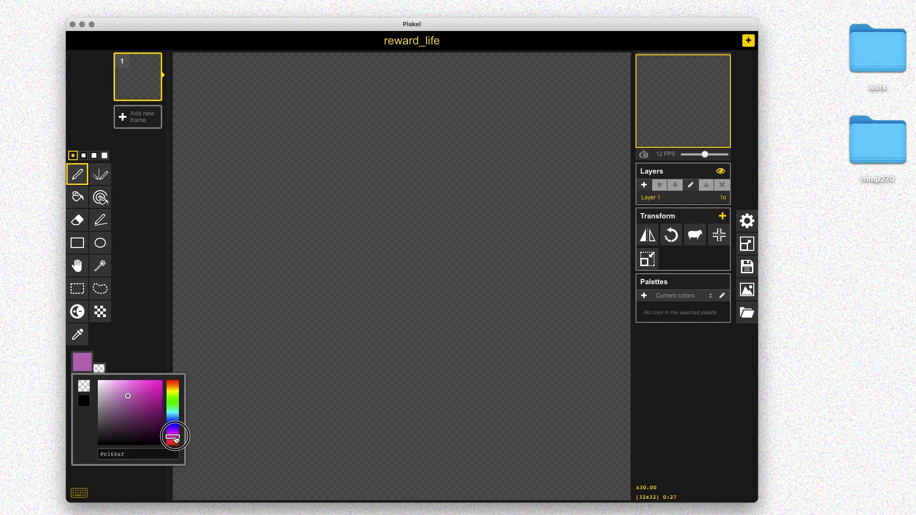
left_click(137, 387)
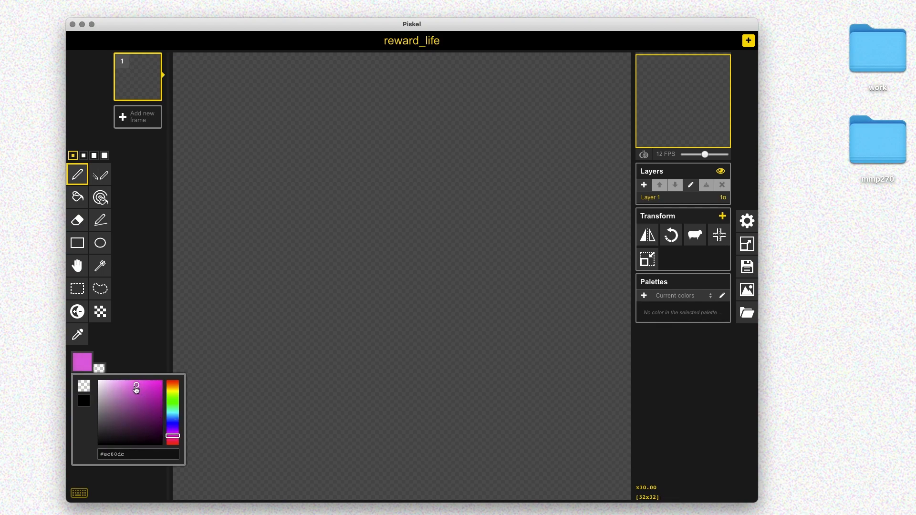
left_click(150, 349)
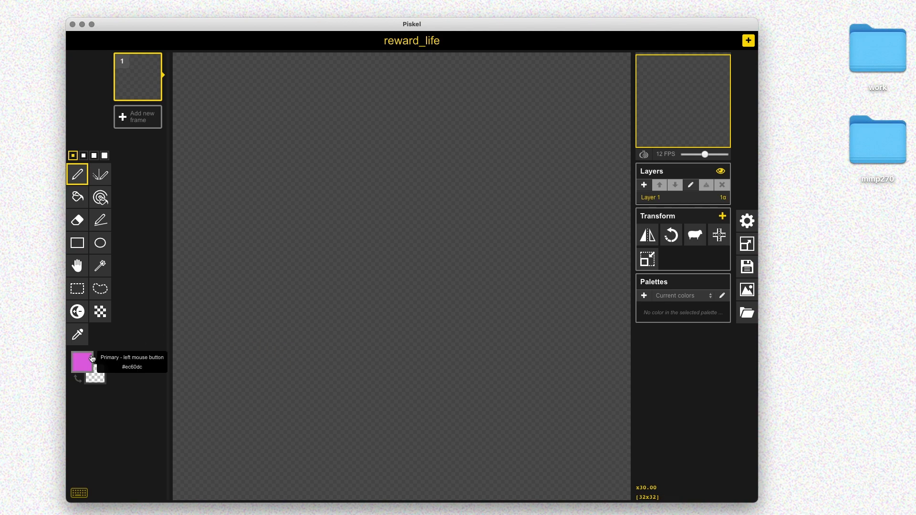
Set the primary drawing colour to a light purple.
left_click(93, 357)
left_click(168, 414)
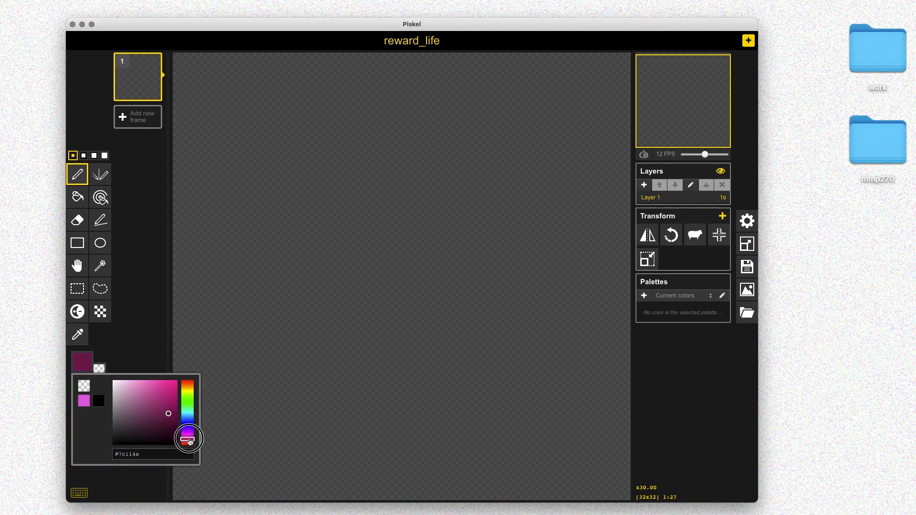
mouse_move(189, 442)
left_mouse_down()
mouse_move(191, 429)
mouse_move(143, 401)
mouse_move(137, 387)
mouse_move(142, 394)
left_mouse_up()
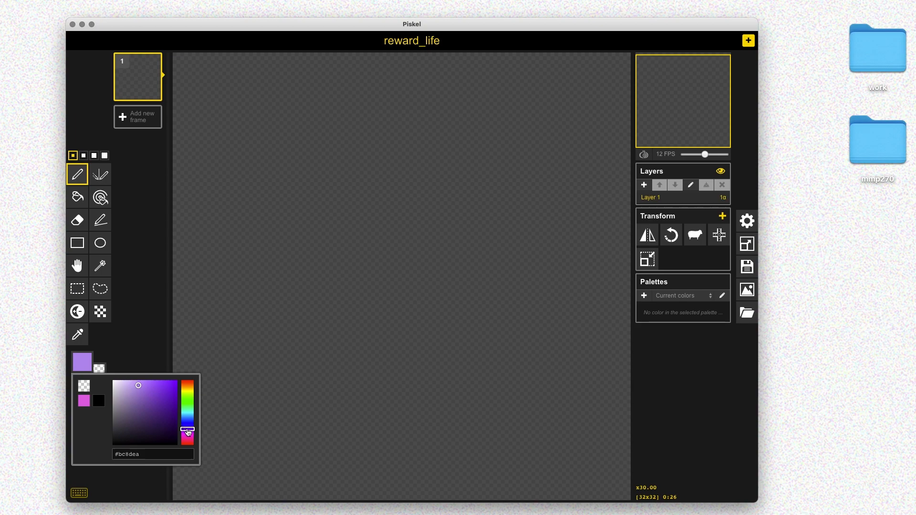
left_click_drag(188, 431, 187, 435)
left_click(139, 344)
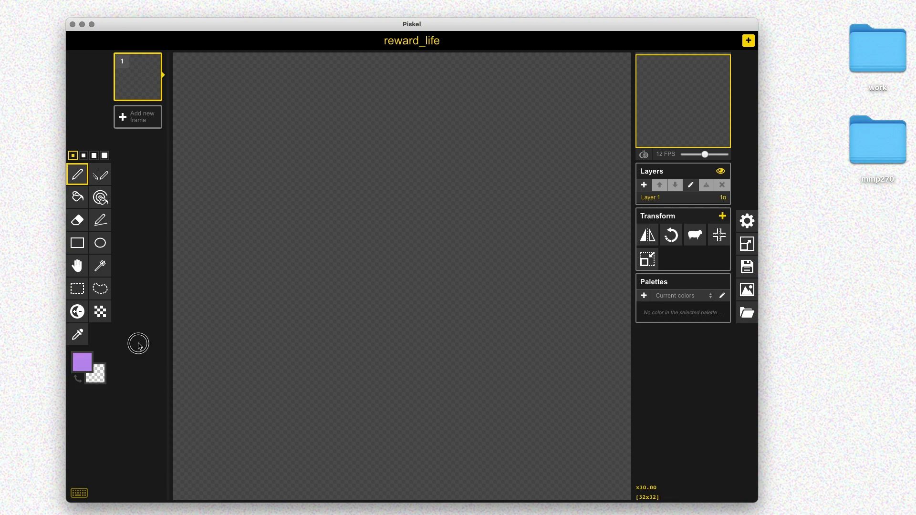
Draw a lopsided heart outline in the middle of the first frame and fill it with the light purple.
mouse_move(375, 435)
left_mouse_down()
mouse_move(349, 413)
mouse_move(276, 301)
mouse_move(249, 148)
mouse_move(374, 113)
mouse_move(403, 204)
mouse_move(494, 160)
mouse_move(555, 244)
mouse_move(479, 359)
mouse_move(377, 420)
left_mouse_up()
key("b")
left_click(380, 307)
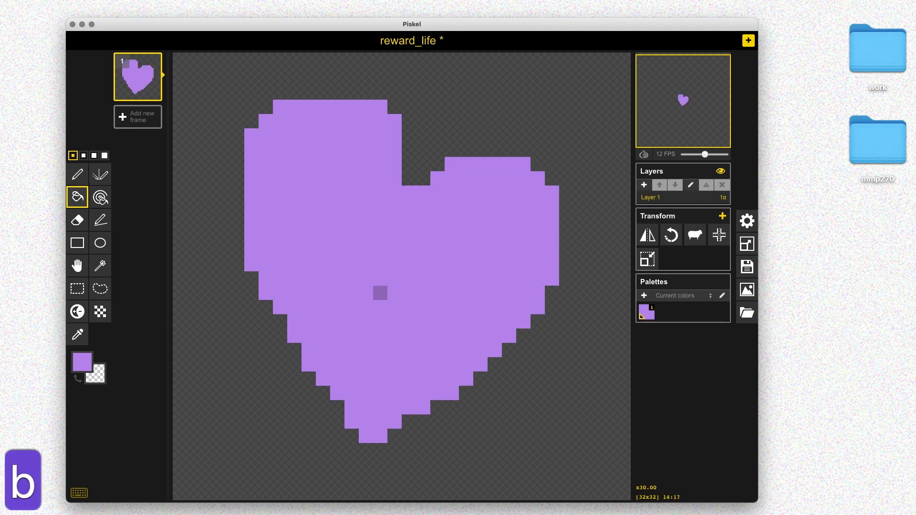
Duplicate the heart frame and enlarge the copy's heart with the Pen tool by extending its lobes, sides and lower tip outward.
left_click(153, 93)
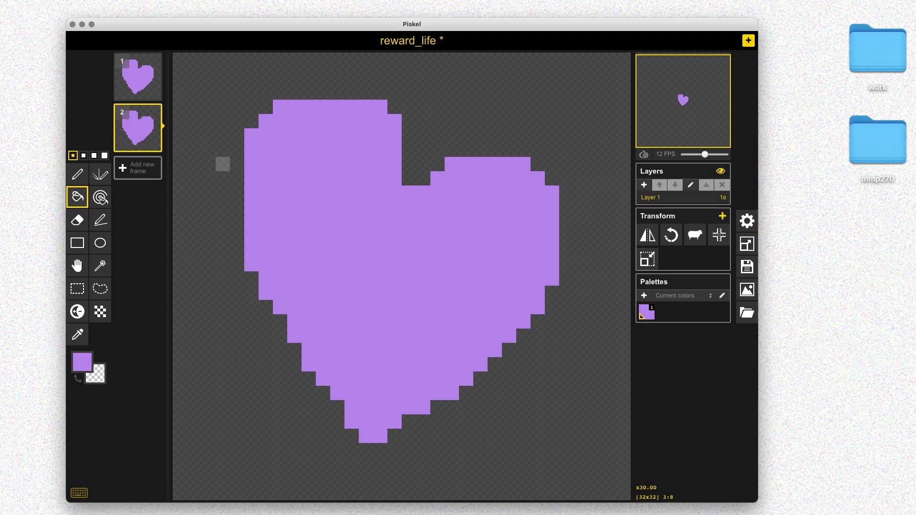
key("p")
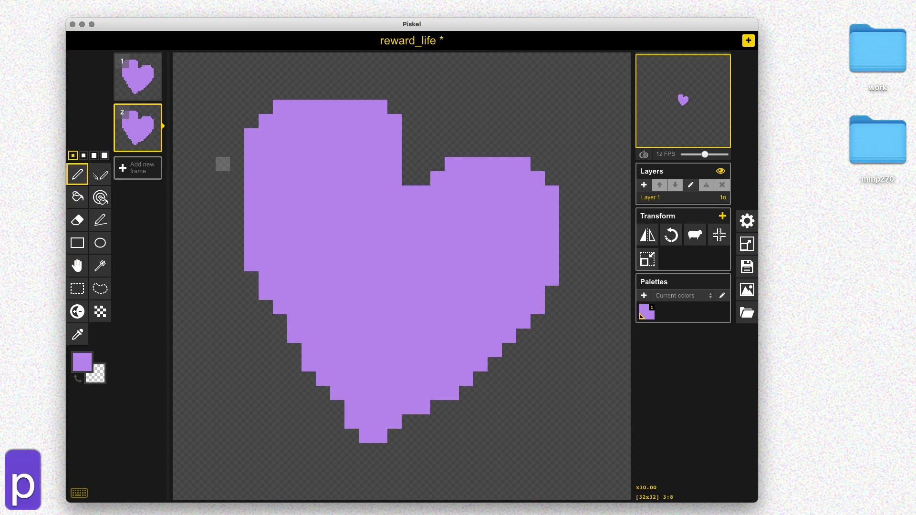
left_click(143, 169)
left_click(155, 164)
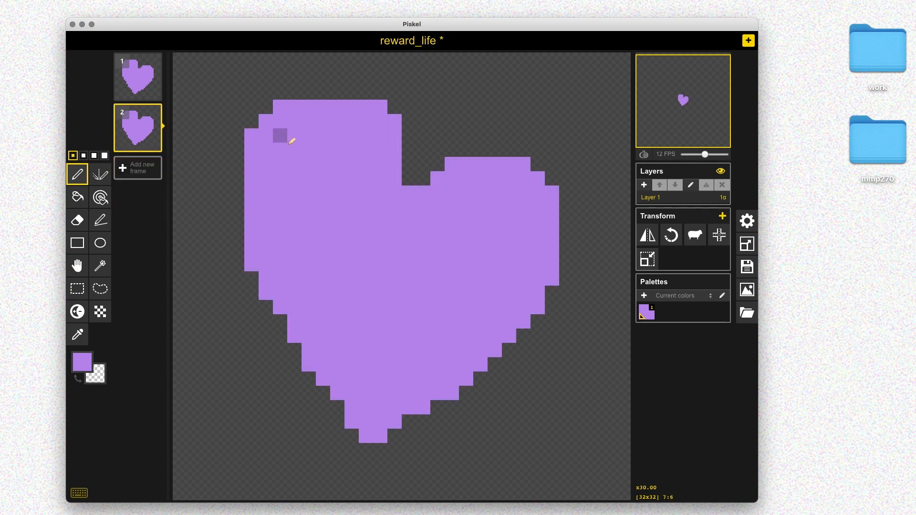
left_click(404, 183)
mouse_move(404, 182)
left_mouse_down()
mouse_move(380, 86)
mouse_move(301, 83)
mouse_move(245, 110)
mouse_move(362, 99)
mouse_move(291, 96)
mouse_move(247, 122)
mouse_move(234, 160)
mouse_move(239, 248)
mouse_move(259, 313)
mouse_move(322, 418)
mouse_move(246, 272)
left_mouse_up()
left_click_drag(328, 419, 270, 303)
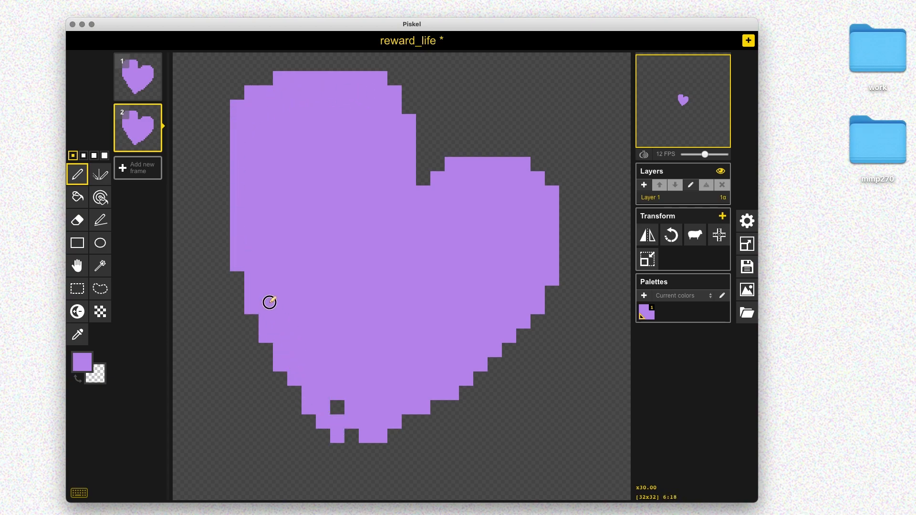
left_click_drag(346, 438, 331, 391)
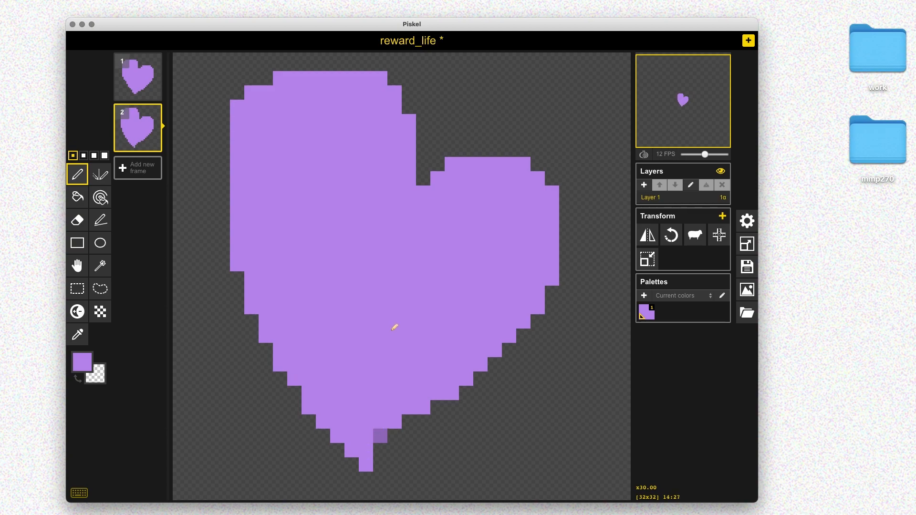
mouse_move(369, 462)
left_mouse_down()
mouse_move(525, 328)
mouse_move(558, 221)
mouse_move(462, 164)
mouse_move(439, 162)
mouse_move(579, 205)
mouse_move(523, 334)
mouse_move(568, 211)
mouse_move(573, 266)
mouse_move(397, 448)
mouse_move(506, 361)
left_mouse_up()
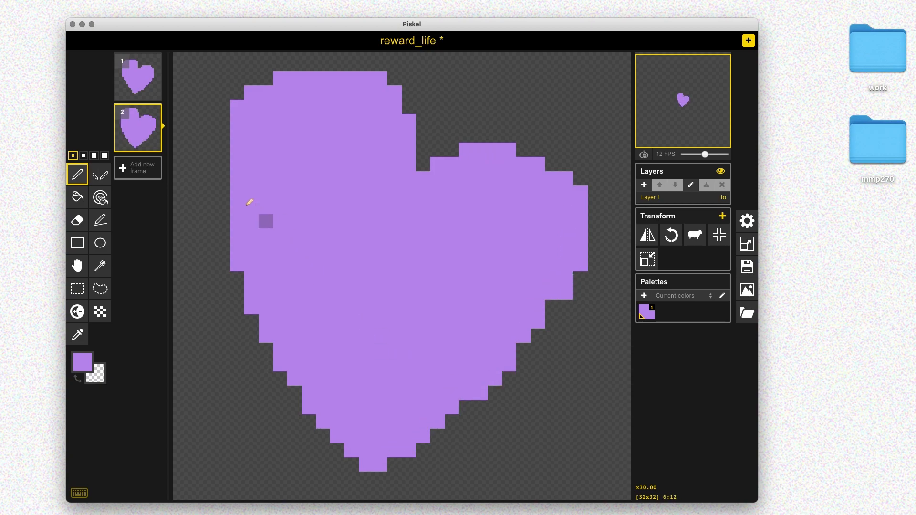
Duplicate the second frame and enlarge the third frame's heart until it nearly fills the canvas, filling in the gaps.
left_click(156, 147)
mouse_move(260, 328)
left_mouse_down()
mouse_move(219, 207)
mouse_move(220, 261)
mouse_move(213, 190)
mouse_move(292, 66)
mouse_move(227, 158)
mouse_move(321, 64)
mouse_move(428, 123)
mouse_move(409, 102)
mouse_move(450, 150)
mouse_move(542, 158)
mouse_move(536, 194)
left_mouse_up()
mouse_move(221, 252)
left_mouse_down()
mouse_move(270, 365)
mouse_move(375, 485)
mouse_move(494, 396)
mouse_move(448, 430)
mouse_move(545, 335)
mouse_move(596, 258)
mouse_move(587, 189)
mouse_move(587, 262)
mouse_move(537, 318)
mouse_move(597, 231)
mouse_move(566, 161)
mouse_move(455, 136)
mouse_move(491, 110)
mouse_move(540, 117)
mouse_move(577, 146)
mouse_move(522, 119)
left_mouse_up()
mouse_move(596, 159)
left_mouse_down()
mouse_move(603, 163)
mouse_move(572, 143)
left_mouse_up()
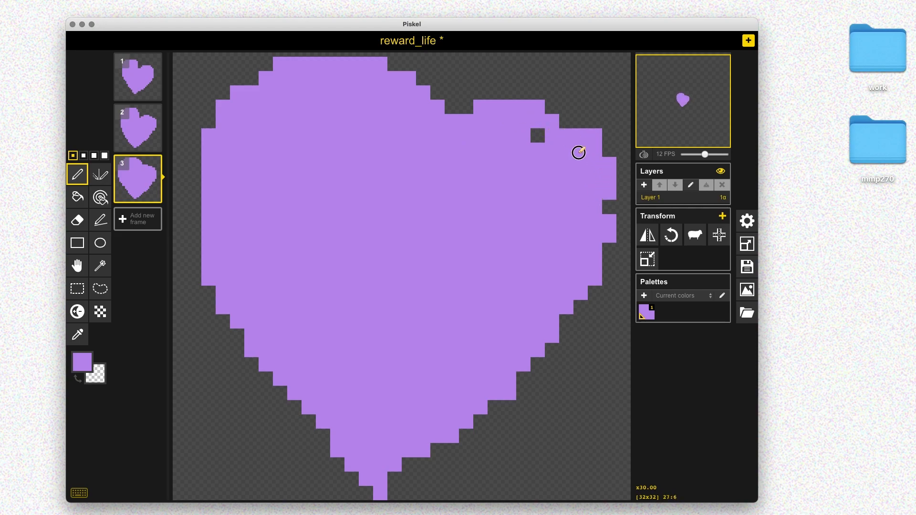
left_click_drag(600, 229, 520, 149)
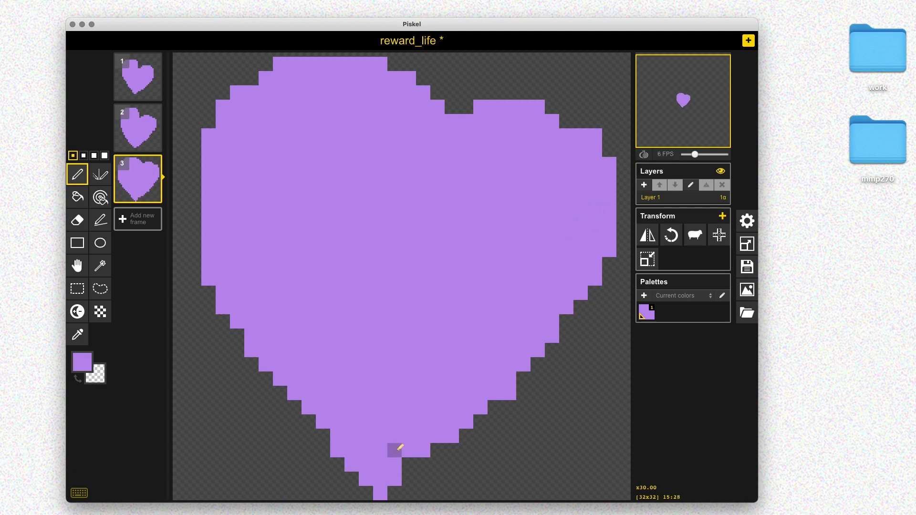
Save the sprite and export its three frames as a PNG spritesheet named reward_life in the Rewards folder.
key("super+s")
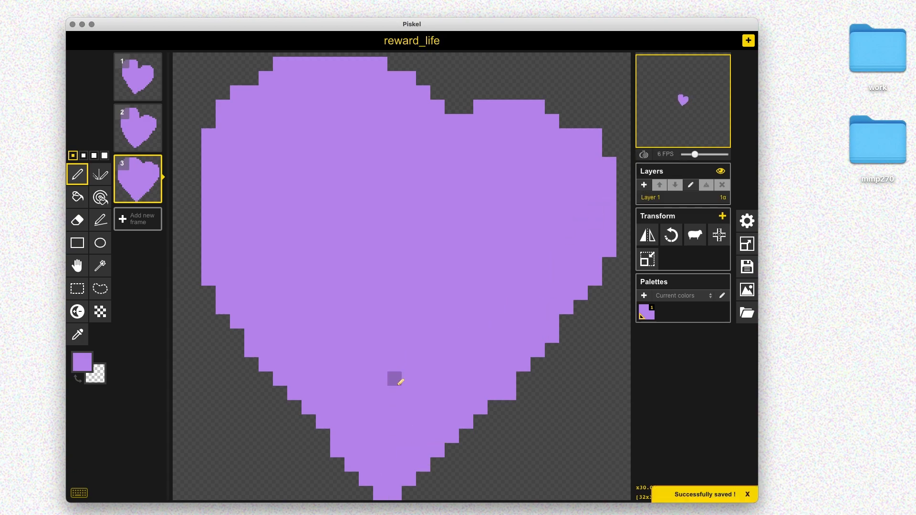
left_click(747, 289)
left_click(659, 273)
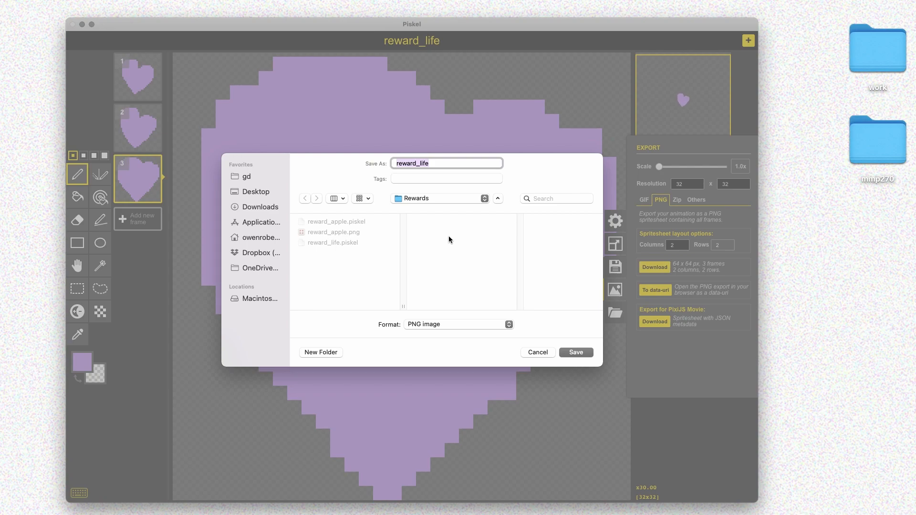
key("Right")
key("Return")
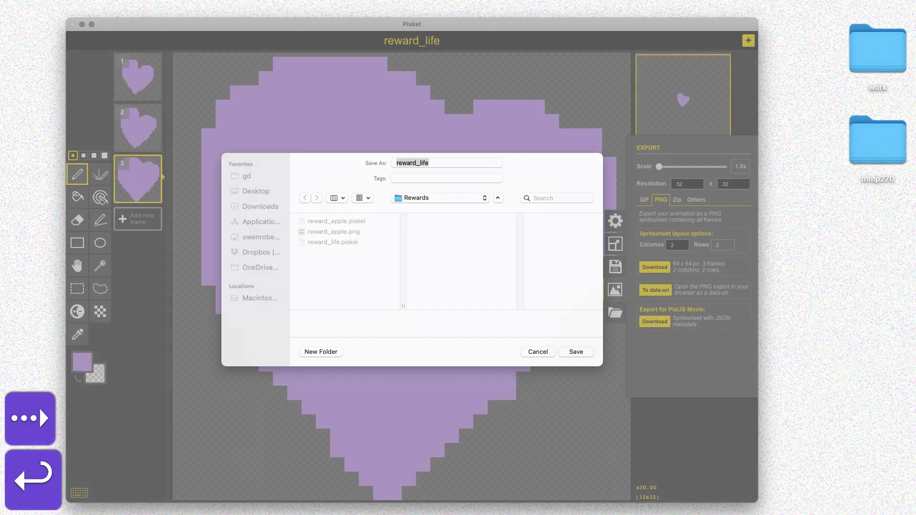
key("super+s")
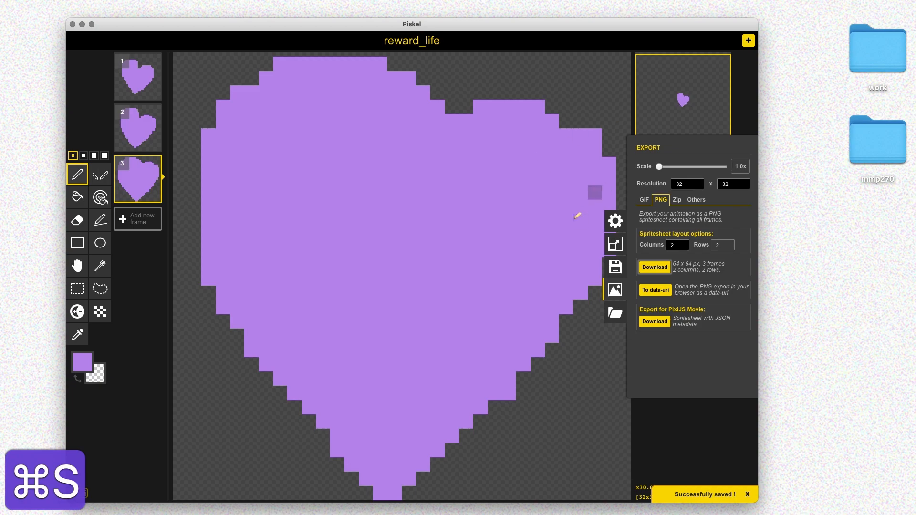
Rename the sprite to reward_life_collected and save it as a separate Piskel file in the Rewards folder.
left_click(616, 266)
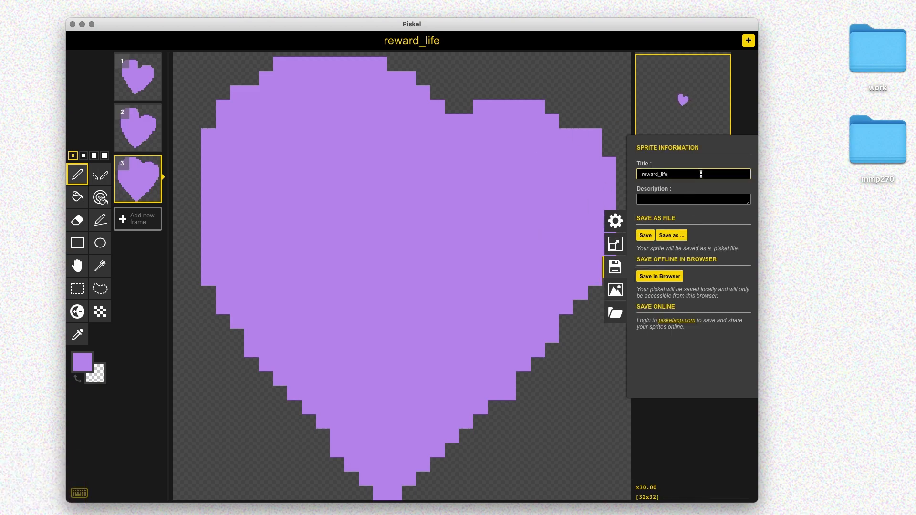
type("_collected")
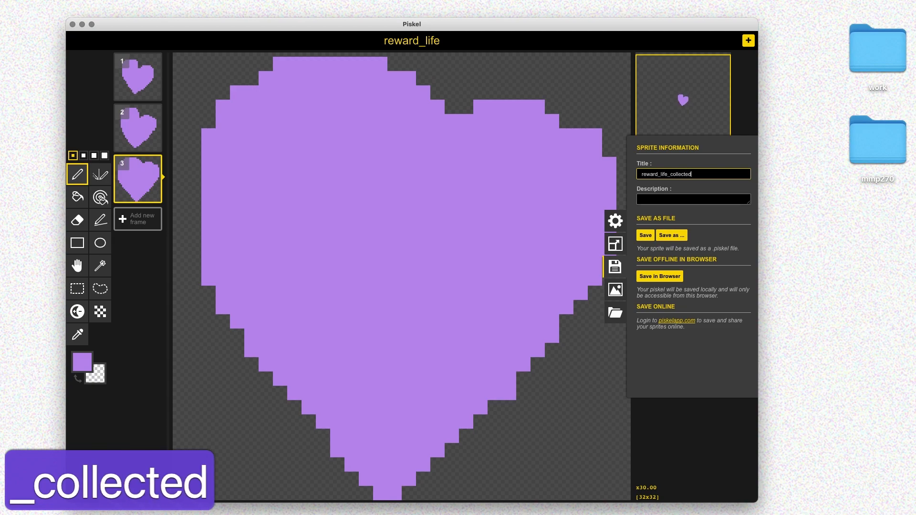
left_click(672, 236)
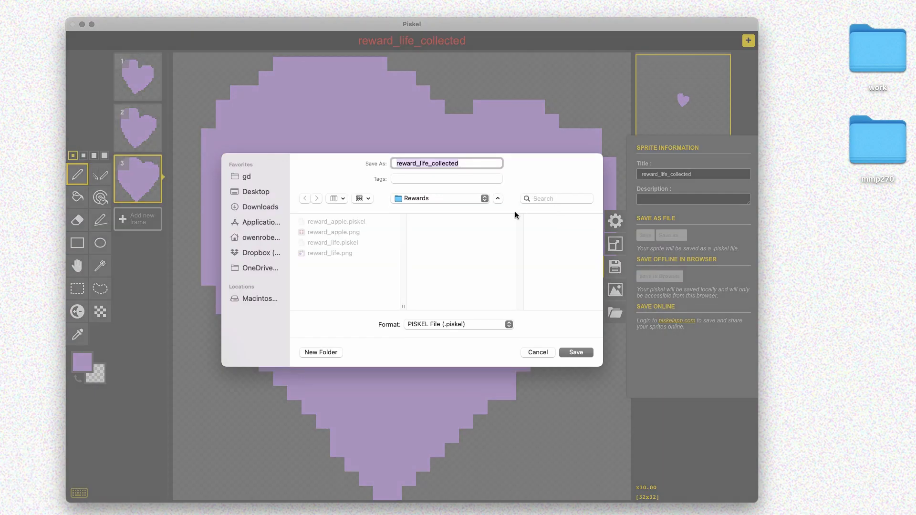
left_click(579, 352)
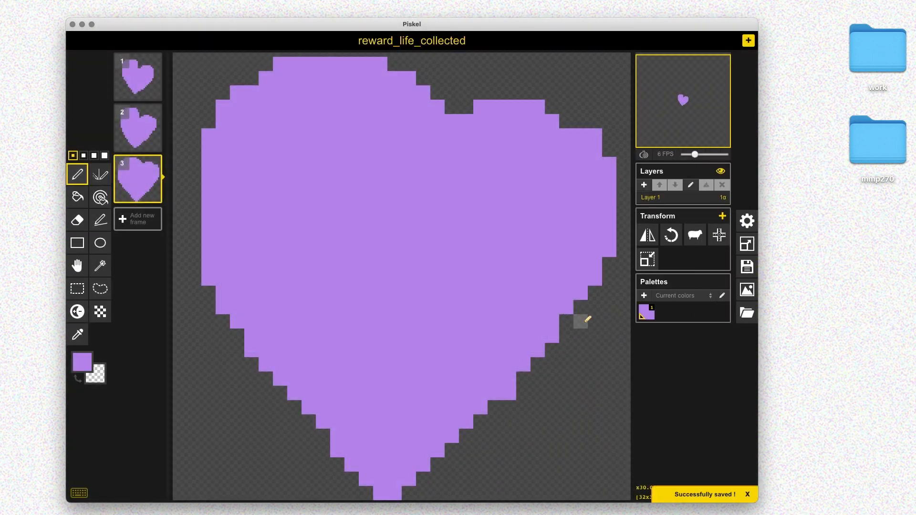
key("super+s")
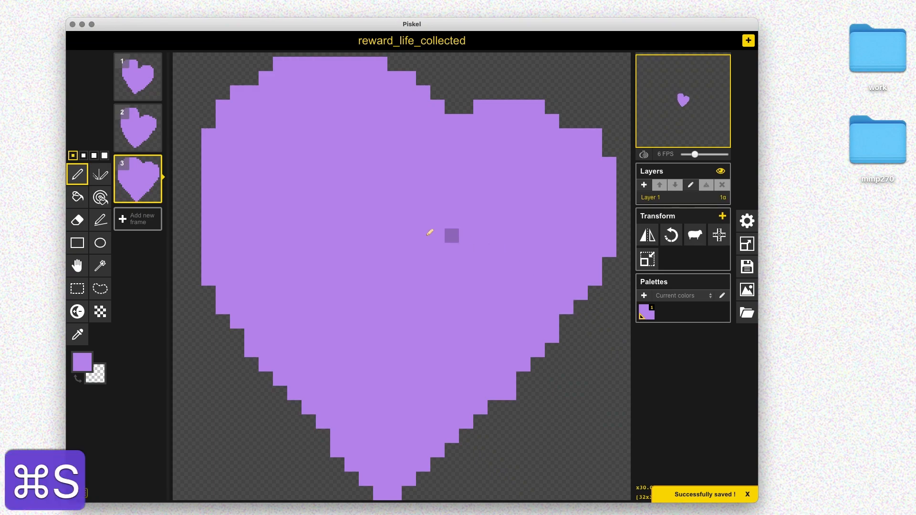
Delete the second and third frames, then duplicate the remaining small heart frame.
left_click(153, 163)
left_click(154, 113)
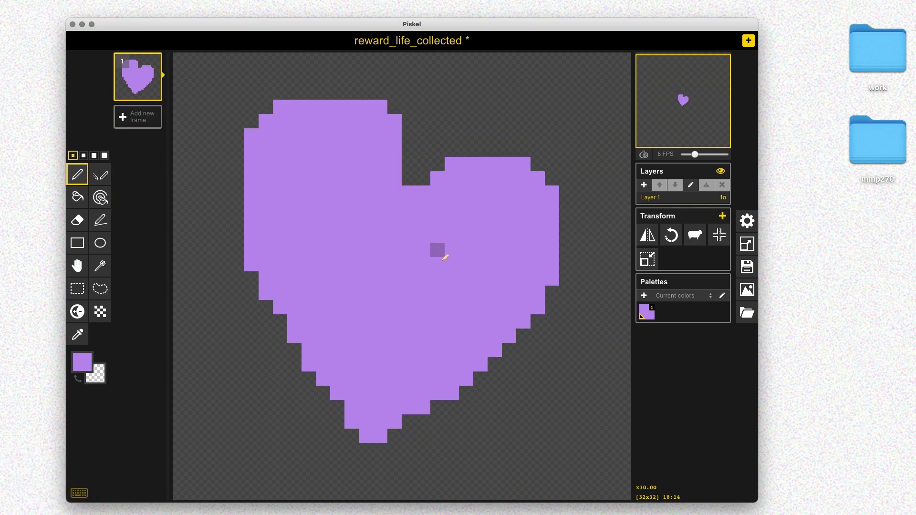
left_click(154, 94)
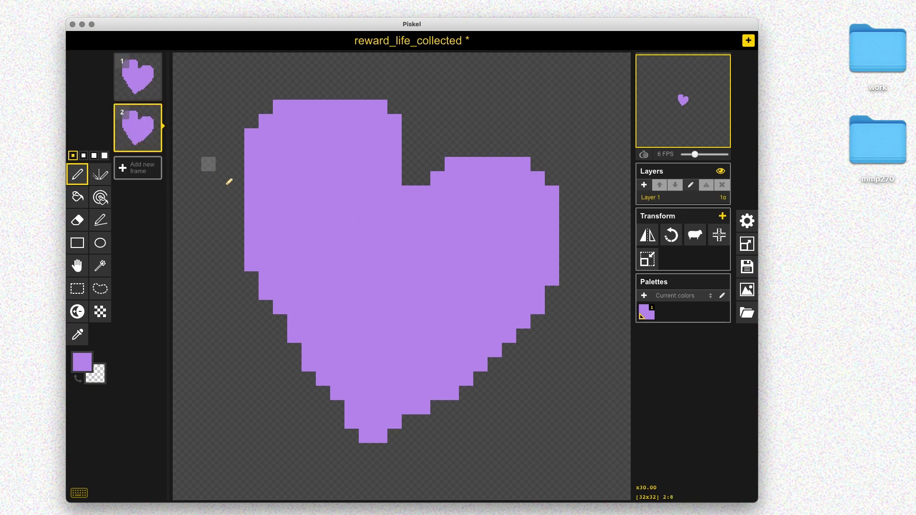
Erase scattered single pixels and small clusters across the second frame's heart with the one-pixel Eraser.
key("e")
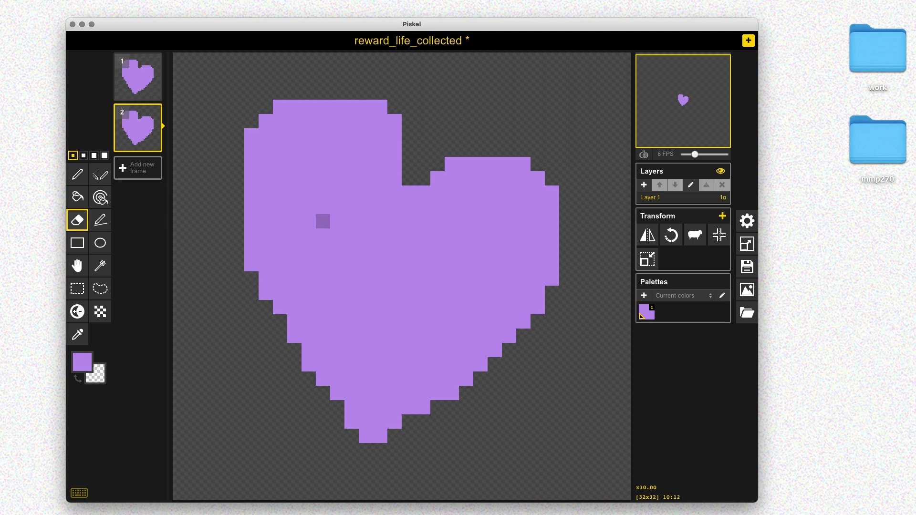
left_click(308, 164)
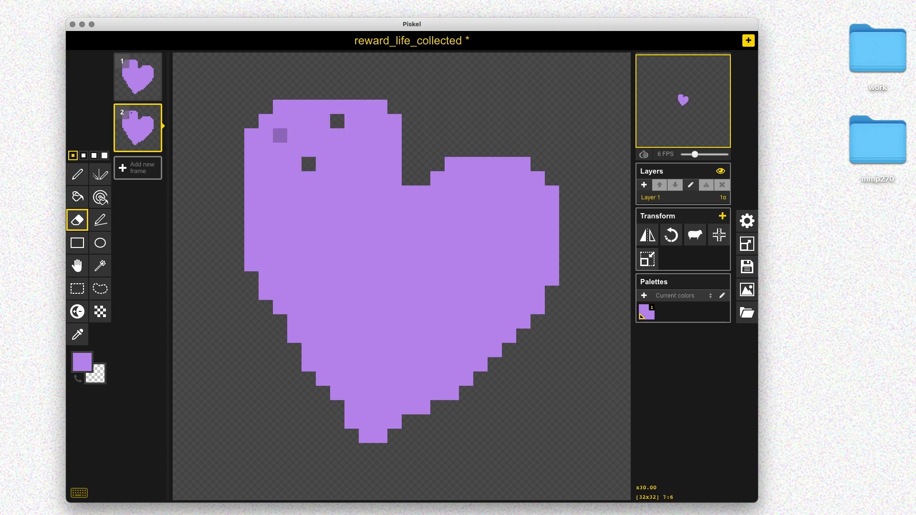
left_click(280, 149)
left_click(266, 222)
left_click(294, 264)
left_click(352, 193)
left_click(366, 150)
left_click(323, 207)
left_click(351, 279)
left_click(423, 236)
left_click(480, 221)
left_click_drag(509, 207, 523, 208)
left_click(538, 236)
left_click(509, 293)
left_click(481, 336)
left_click(452, 364)
mouse_move(452, 307)
left_mouse_down()
mouse_move(494, 235)
mouse_move(438, 251)
left_mouse_up()
left_click(480, 250)
left_click(494, 236)
left_click(466, 192)
left_click(480, 178)
left_click(509, 178)
left_click(524, 193)
left_click_drag(366, 222, 366, 236)
mouse_move(366, 307)
left_mouse_down()
mouse_move(366, 322)
mouse_move(423, 336)
left_mouse_up()
left_click(395, 393)
left_click_drag(380, 422, 366, 407)
mouse_move(338, 350)
left_mouse_down()
mouse_move(338, 336)
mouse_move(309, 307)
left_mouse_up()
left_click_drag(323, 293, 338, 279)
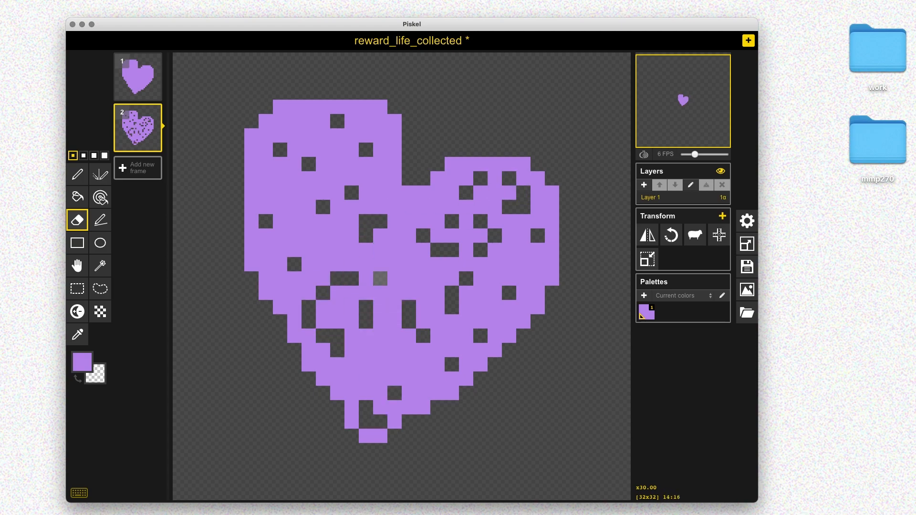
left_click(380, 279)
left_click_drag(395, 236, 409, 250)
left_click(380, 207)
left_click(380, 164)
left_click(337, 150)
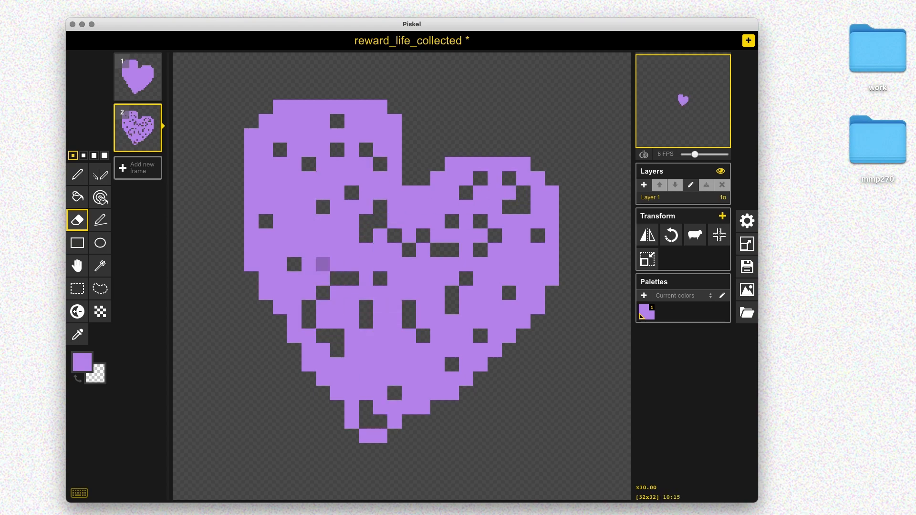
Duplicate the speckled second frame and erase more pixels and short trails throughout the third frame's heart, including along its edges.
key("shift+n")
mouse_move(280, 207)
left_mouse_down()
mouse_move(323, 121)
mouse_move(309, 121)
left_mouse_up()
mouse_move(294, 164)
left_mouse_down()
mouse_move(280, 178)
mouse_move(280, 236)
left_mouse_up()
left_click_drag(323, 221, 338, 221)
left_click(352, 236)
mouse_move(295, 279)
left_mouse_down()
mouse_move(309, 293)
mouse_move(280, 308)
left_mouse_up()
left_click_drag(309, 336, 323, 378)
mouse_move(366, 378)
left_mouse_down()
mouse_move(380, 379)
mouse_move(394, 407)
left_mouse_up()
left_click(409, 364)
left_click_drag(437, 350, 452, 350)
mouse_move(480, 321)
left_mouse_down()
mouse_move(524, 306)
mouse_move(538, 236)
mouse_move(452, 164)
mouse_move(395, 221)
mouse_move(381, 120)
mouse_move(380, 163)
mouse_move(265, 207)
left_mouse_up()
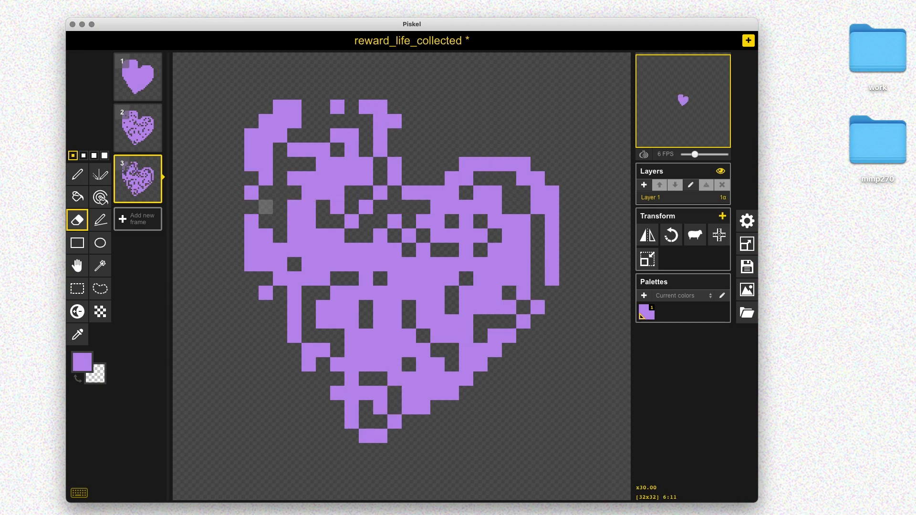
left_click_drag(352, 271, 431, 293)
left_click_drag(445, 385, 502, 343)
Duplicate the third frame and erase much of the fourth frame's heart, breaking up its outline and interior.
key("shift+n")
left_click_drag(266, 121, 295, 150)
mouse_move(252, 178)
left_mouse_down()
mouse_move(395, 250)
mouse_move(524, 192)
mouse_move(294, 250)
mouse_move(366, 408)
mouse_move(452, 351)
mouse_move(552, 235)
mouse_move(366, 322)
mouse_move(280, 322)
mouse_move(295, 178)
mouse_move(366, 107)
mouse_move(337, 164)
mouse_move(509, 264)
mouse_move(366, 350)
mouse_move(452, 335)
mouse_move(567, 236)
mouse_move(309, 149)
mouse_move(251, 221)
mouse_move(352, 321)
mouse_move(466, 265)
mouse_move(437, 364)
left_mouse_up()
Add fifth and sixth frames by duplication, thinning the heart to scattered dots and, with the largest Eraser size, to five pixels.
key("shift+n")
key("shift+n")
key("bracketright")
key("bracketright")
key("bracketright")
mouse_move(316, 228)
left_mouse_down()
mouse_move(302, 258)
mouse_move(358, 315)
mouse_move(344, 382)
left_mouse_up()
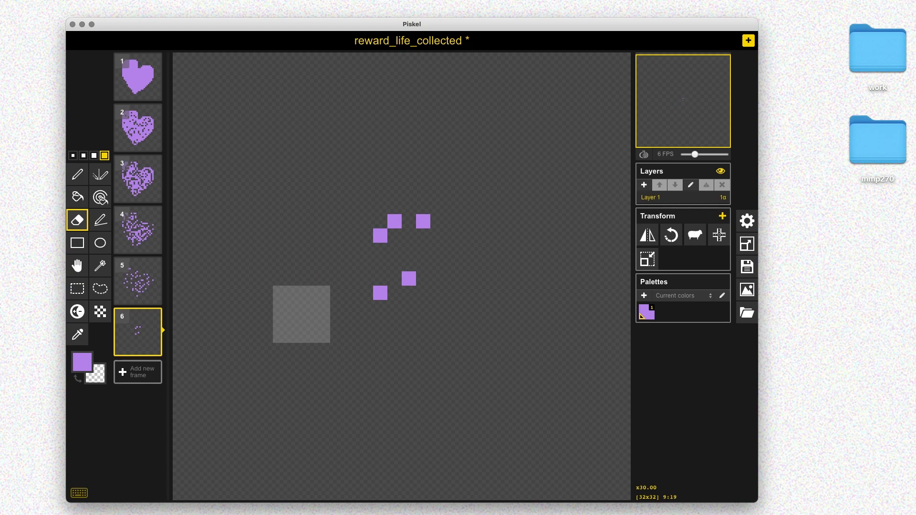
Save the sprite and export its six frames as a PNG spritesheet named reward_life_collected in the Rewards folder.
key("super+s")
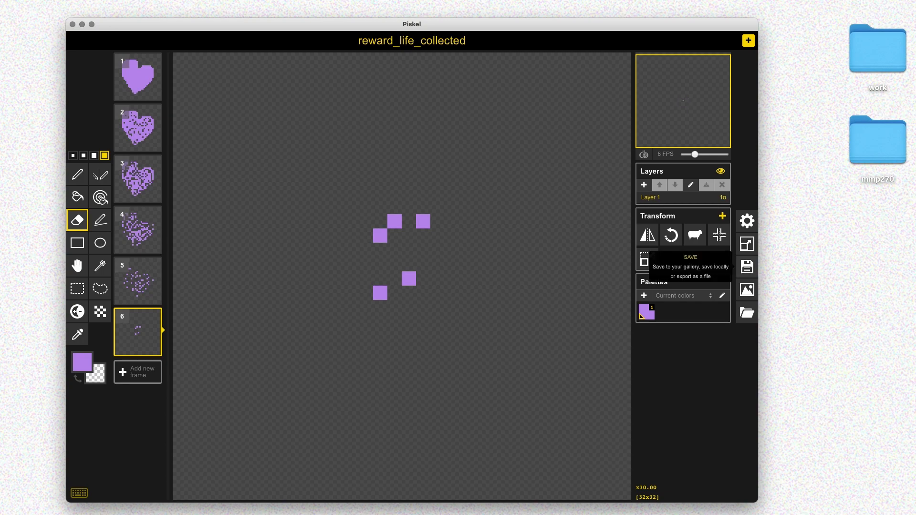
left_click(747, 290)
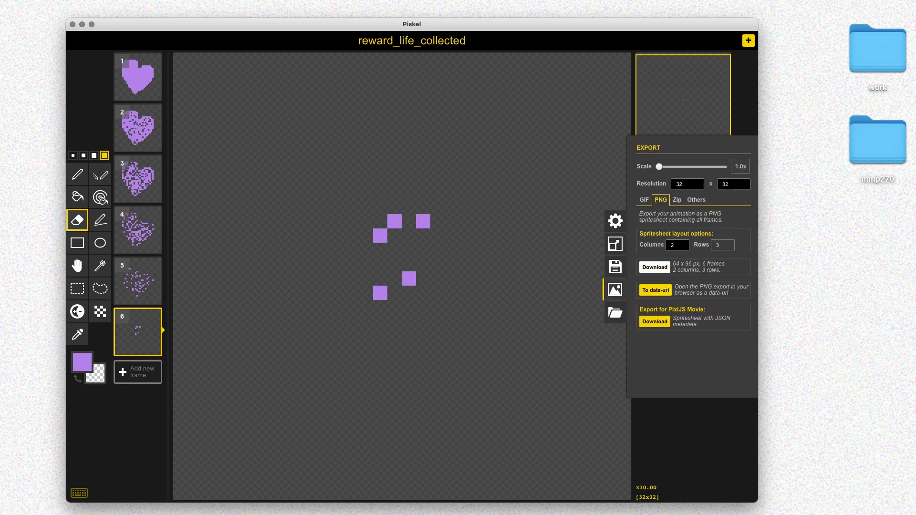
left_click(655, 267)
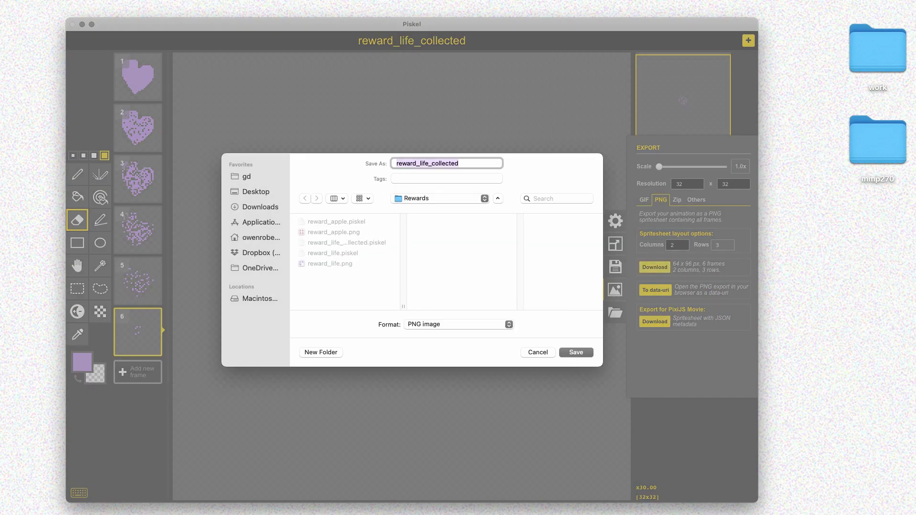
key("Return")
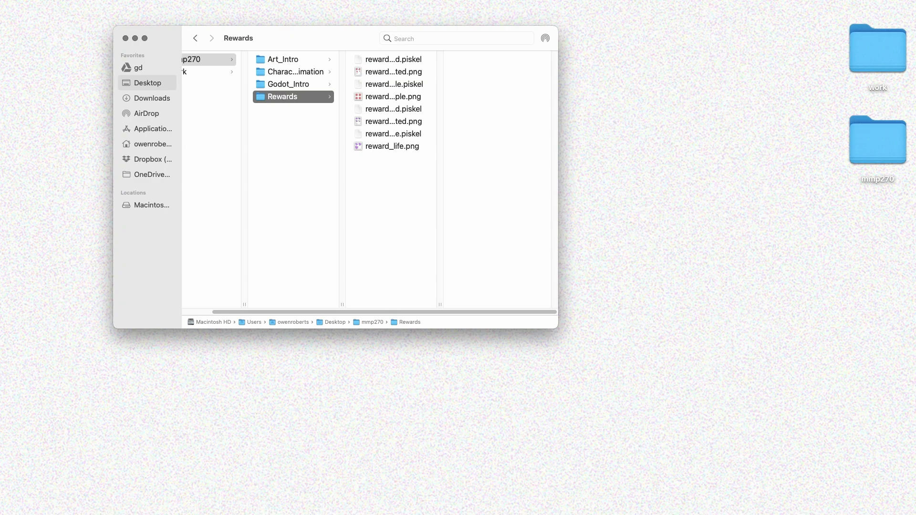
Switch to Finder and compress the four reward PNG files in the Rewards folder into one archive.
left_click_drag(346, 47, 333, 82)
left_click(383, 181)
left_click(377, 154, "super")
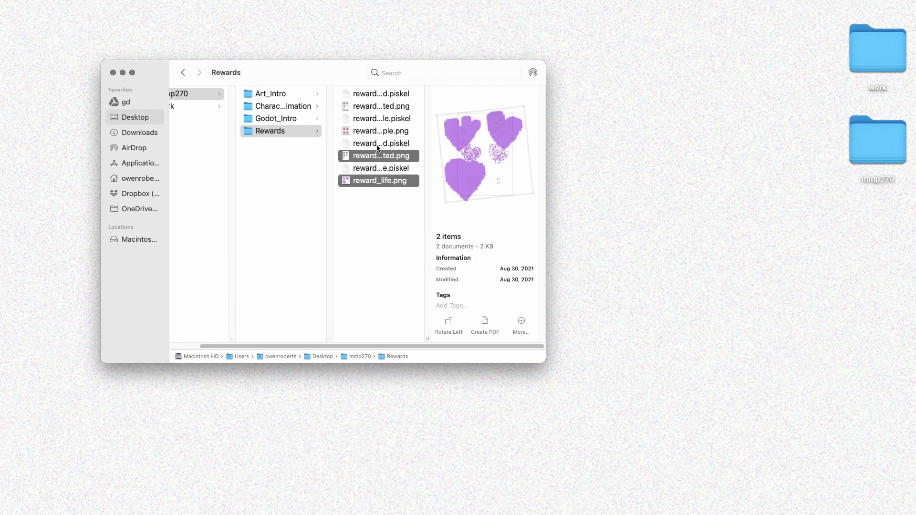
left_click(377, 106, "super")
right_click(377, 108)
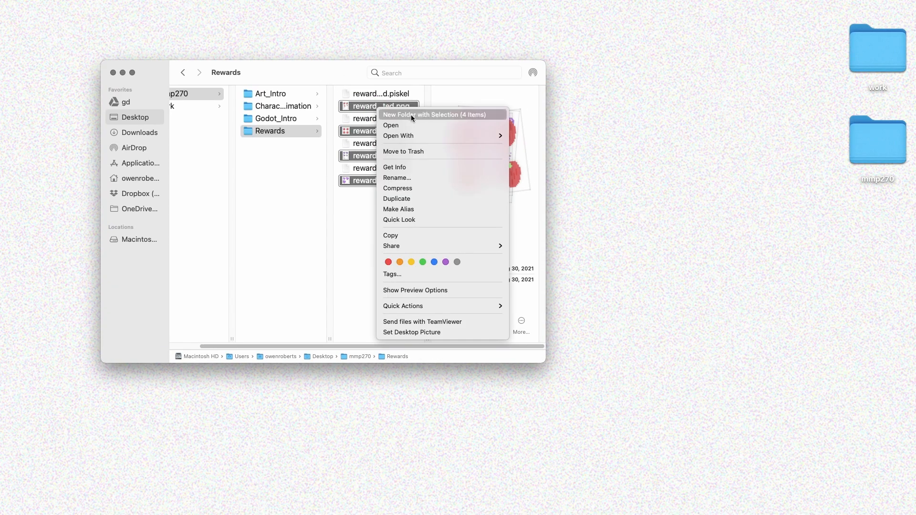
left_click(413, 189)
Rename the new archive in the Rewards folder to rewards.zip.
key("Return")
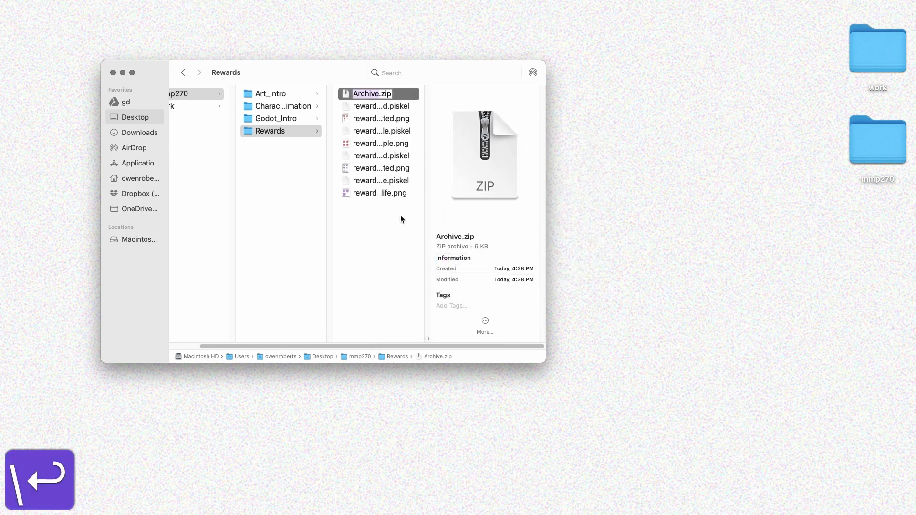
type("rewards")
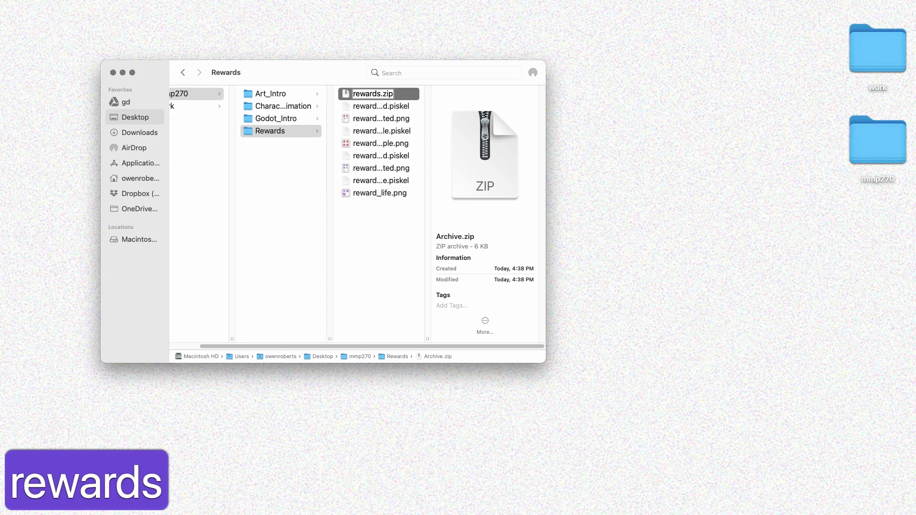
key("Return")
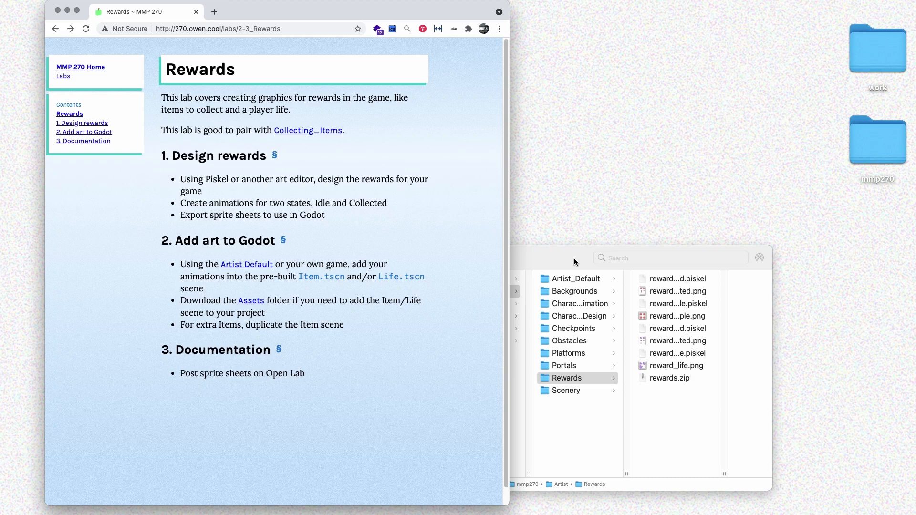
Look through the MyGame project's Sprites folder and the Artist_Default project folder inside Artist.
left_click(543, 249)
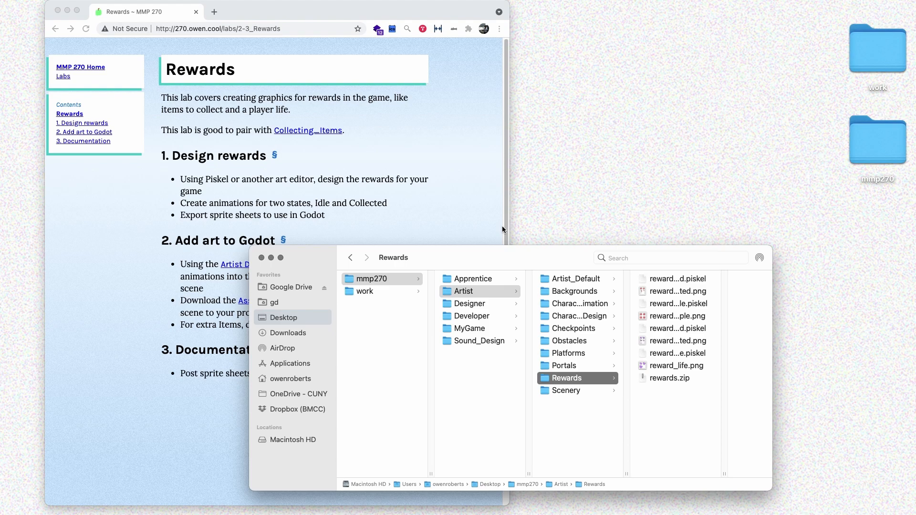
left_click(491, 331)
left_click(575, 356)
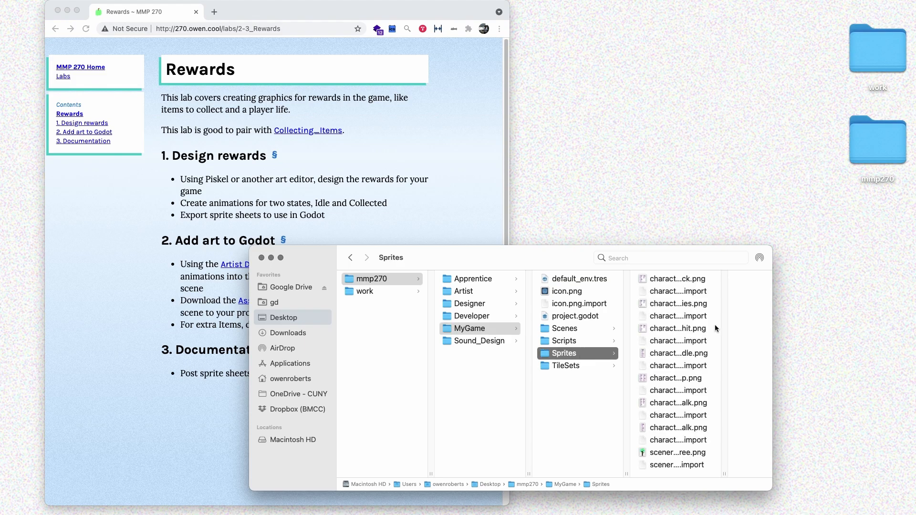
left_click(492, 292)
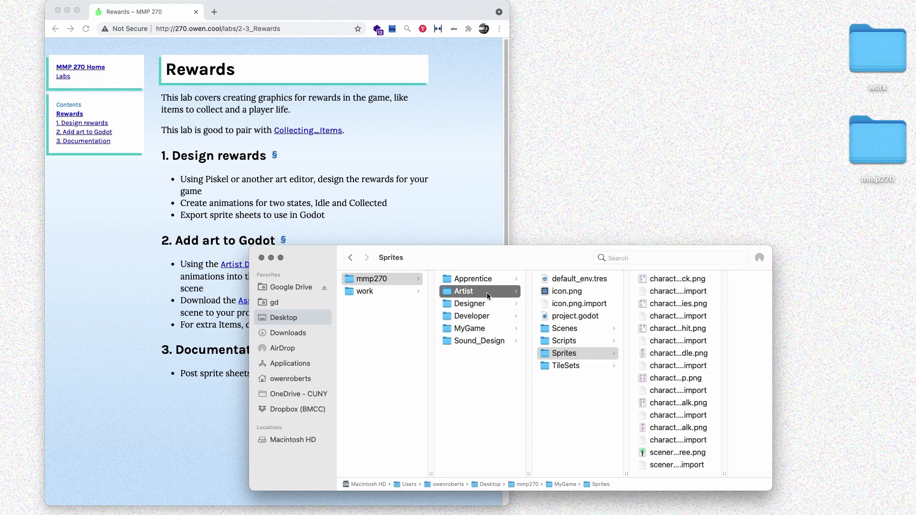
left_click(586, 281)
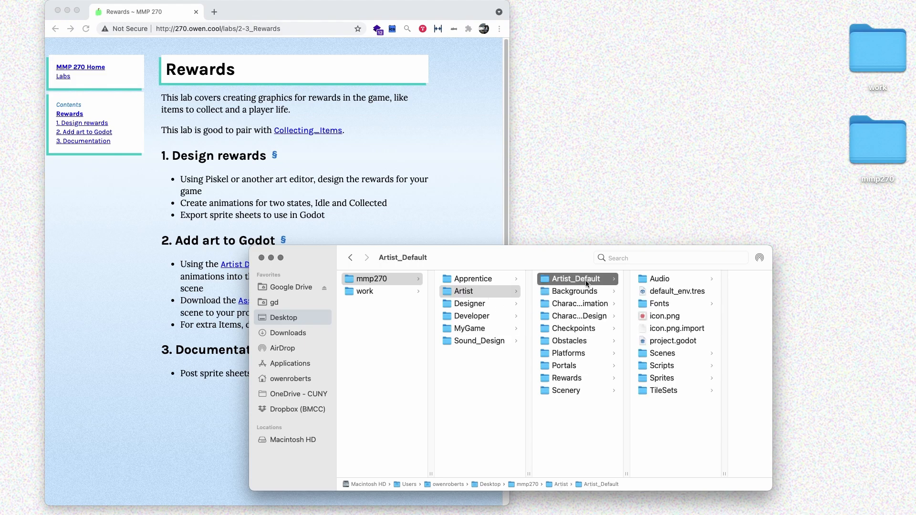
Switch to the Rewards lab page in the browser and download the Artist Default project.
left_click(326, 188)
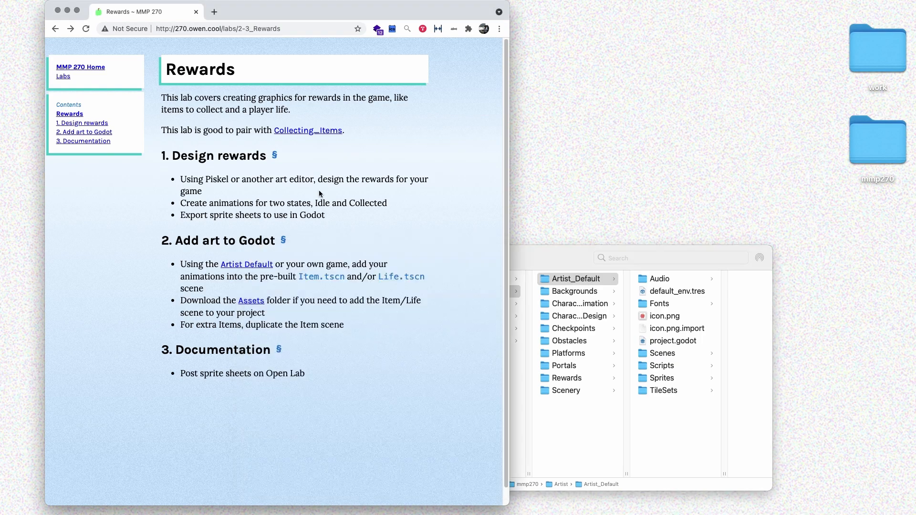
left_click(236, 267)
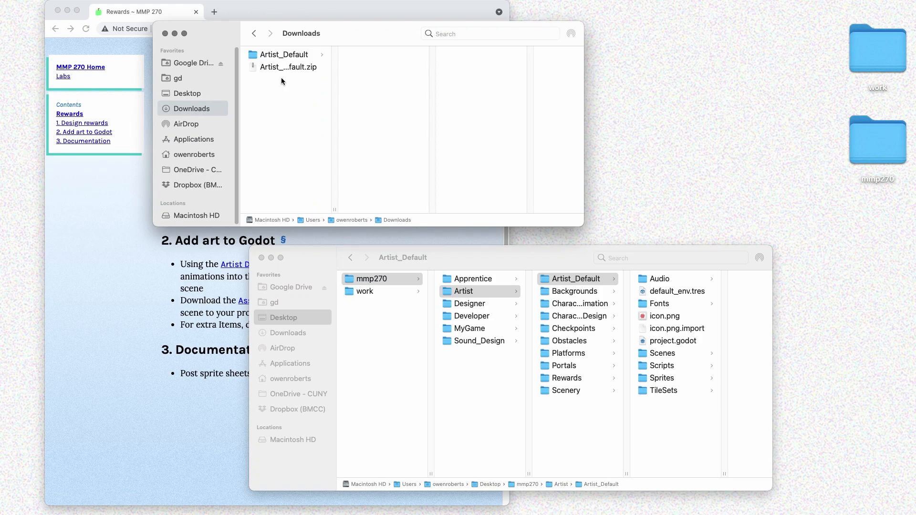
left_click(412, 236)
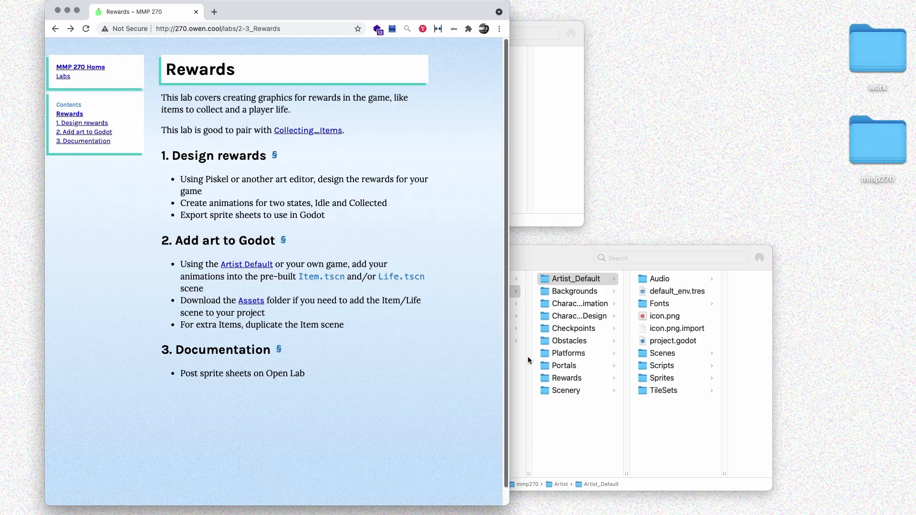
Check in Finder which scene files the MyGame project's Scenes folder contains.
left_click(567, 411)
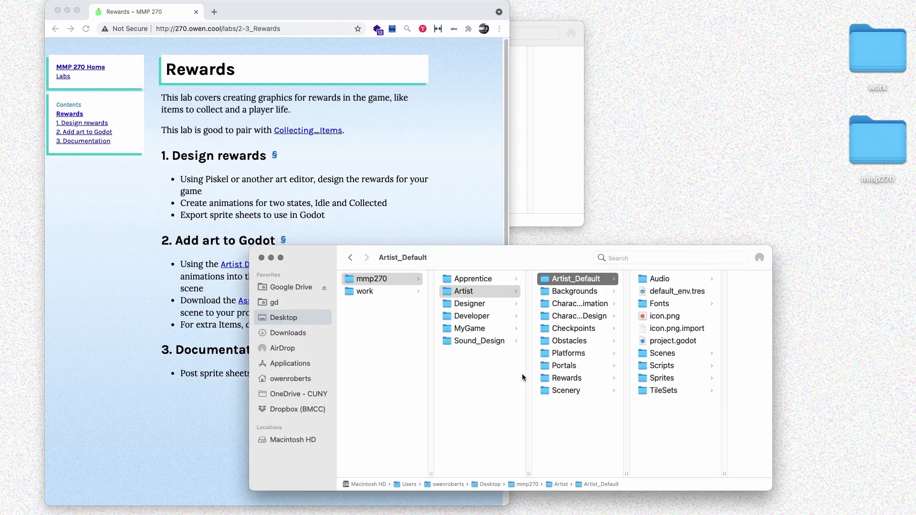
left_click(491, 329)
left_click(565, 329)
left_click(605, 279)
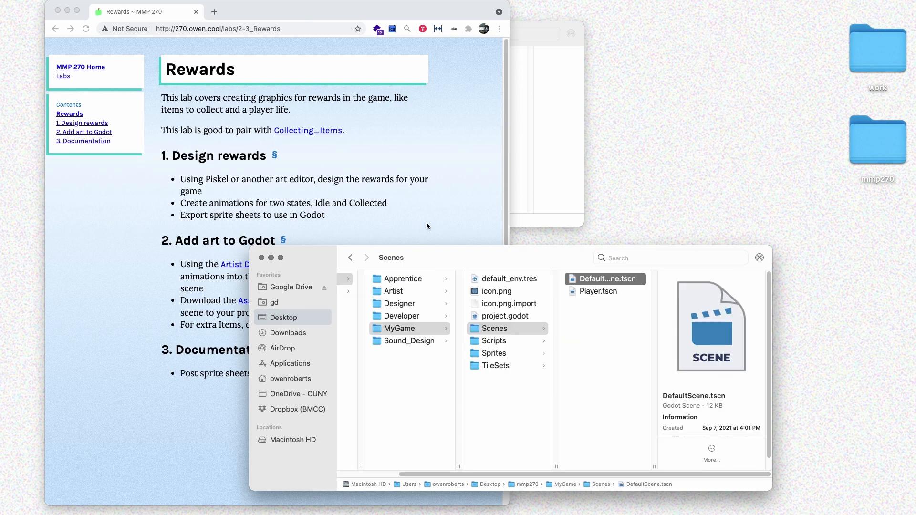
Download the Assets folder from the Rewards lab page and locate Life.tscn and Item.tscn in its ExampleScenes folder.
left_click(452, 219)
left_click(251, 301)
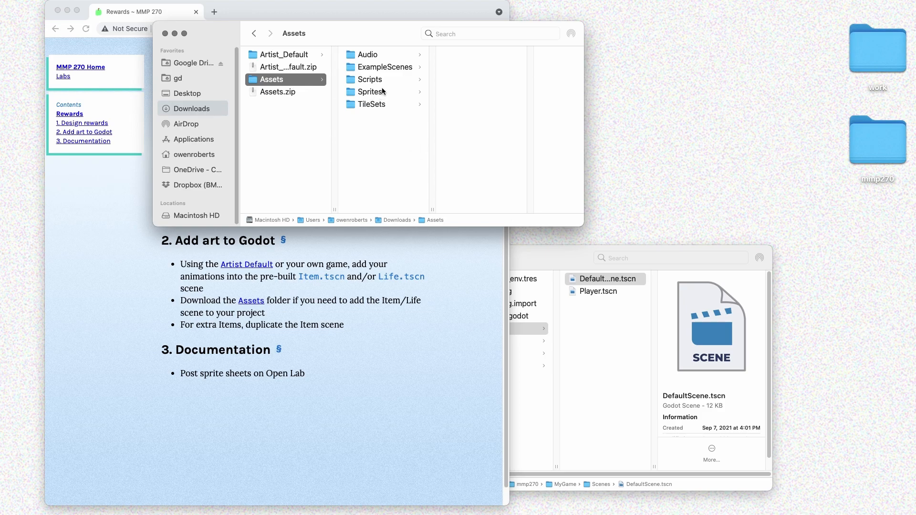
left_click(394, 68)
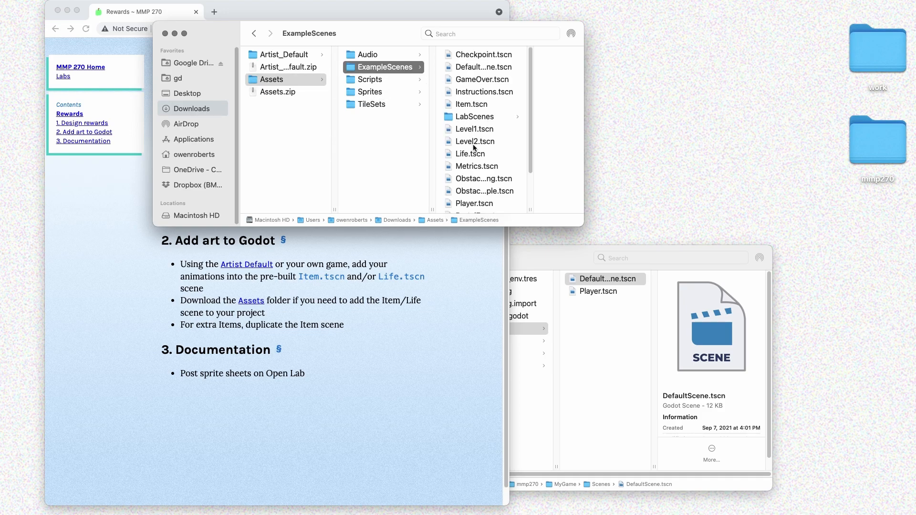
scroll(474, 147, "down", 3)
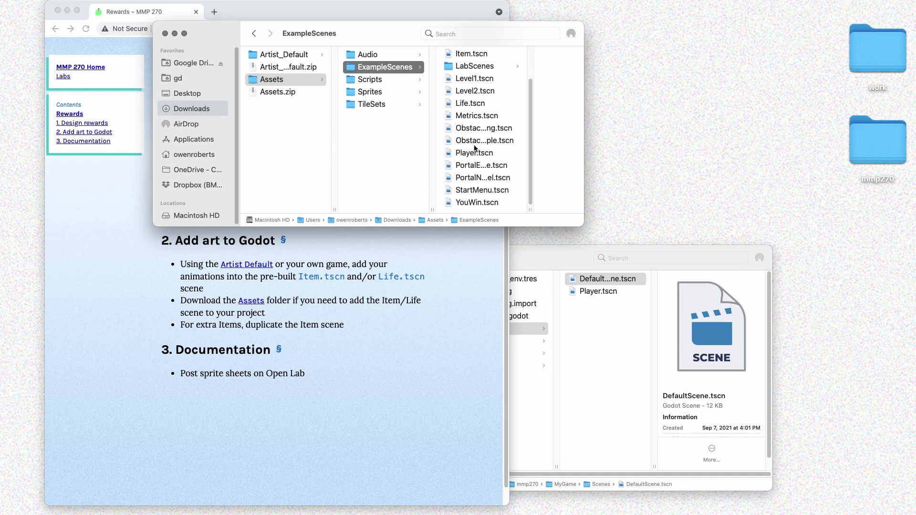
left_click(475, 105)
scroll(409, 93, "up", 3)
left_click(407, 84)
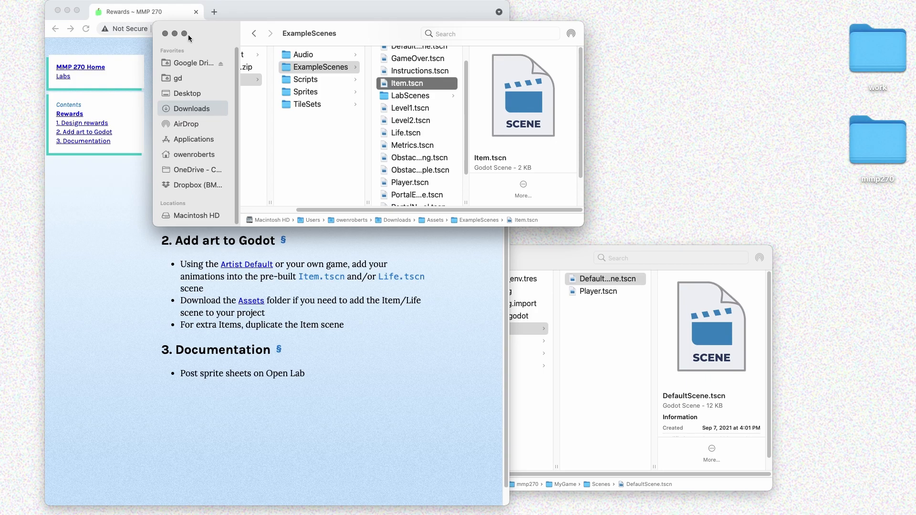
Close the ExampleScenes window and look through Artist's Artist_Default project and the reward sprite files in its Rewards folder.
key("cmd+w")
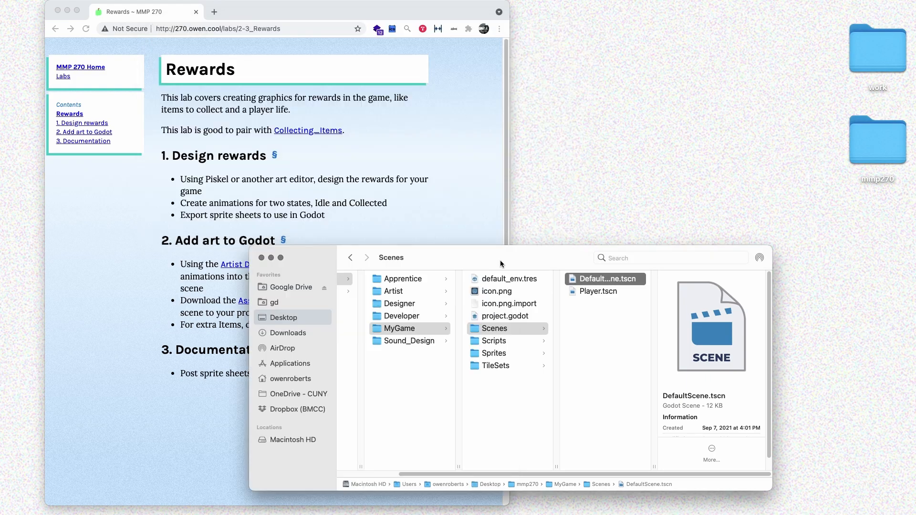
left_click(409, 293)
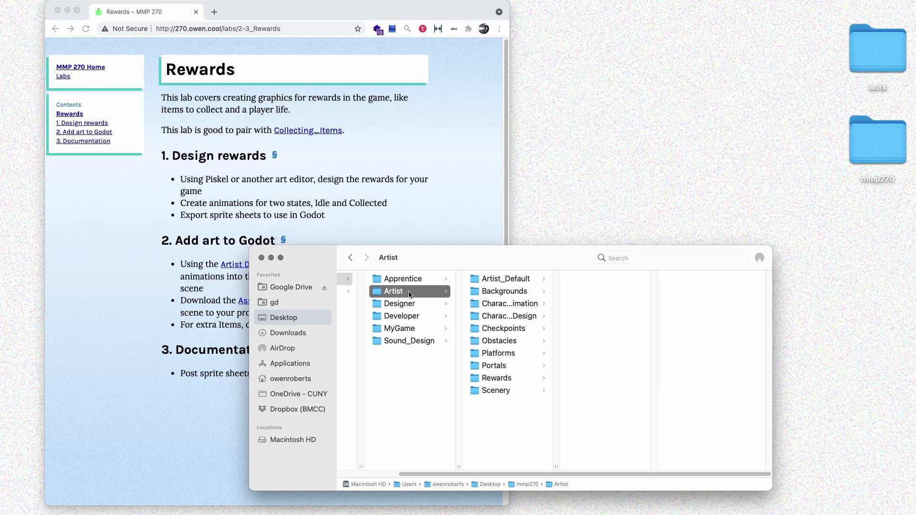
left_click(513, 279)
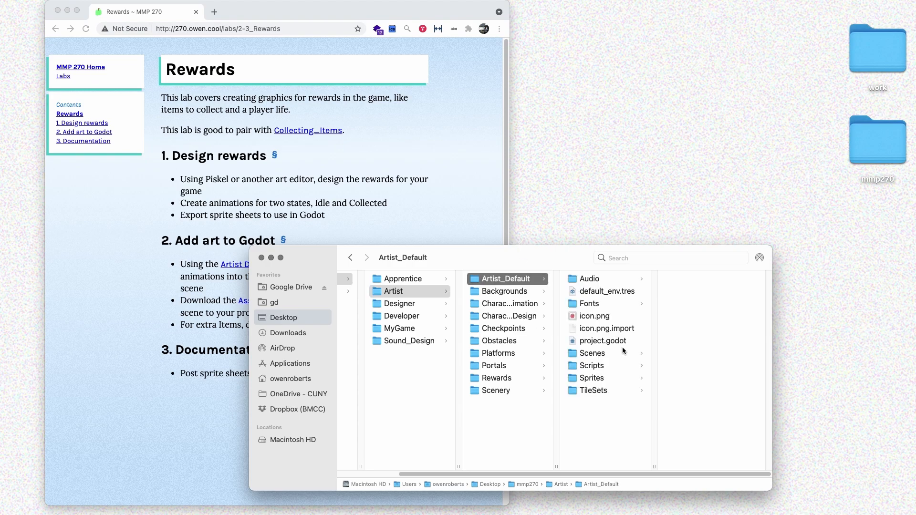
left_click(519, 379)
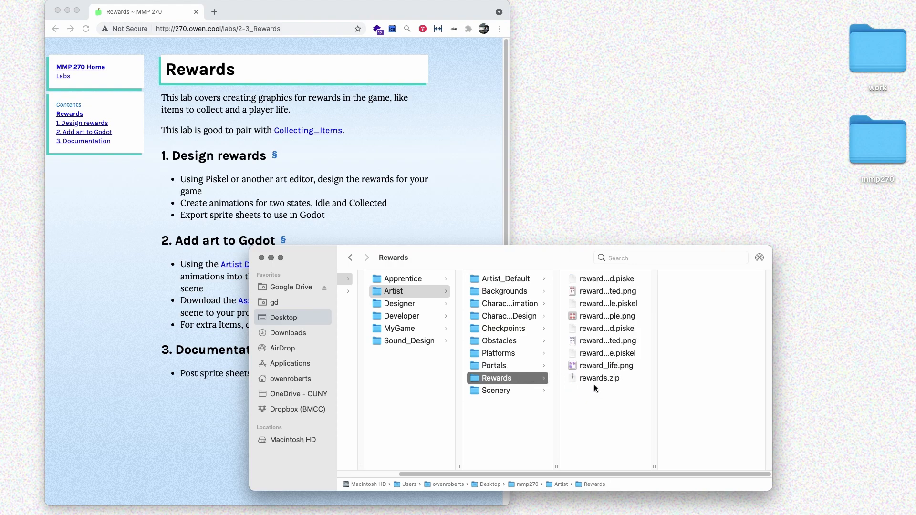
left_click(597, 290)
left_click(584, 319)
left_click(589, 341)
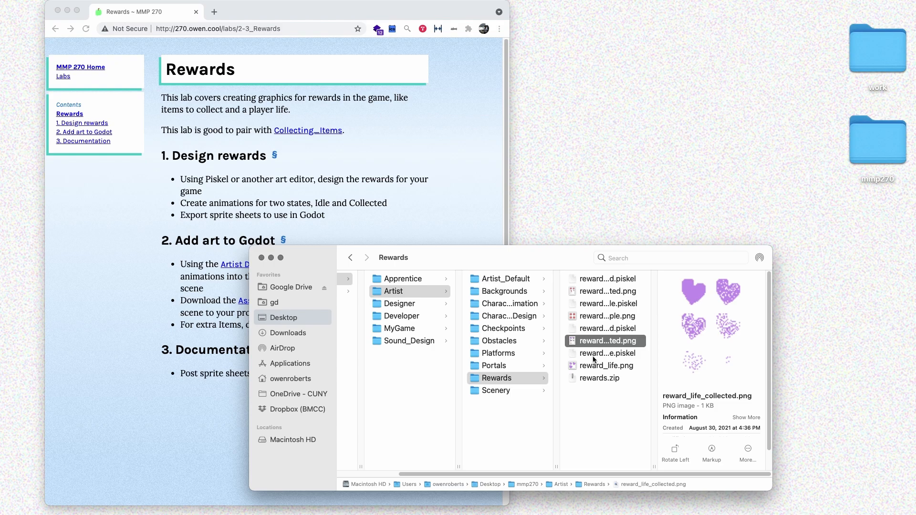
left_click(595, 370)
left_click(594, 380)
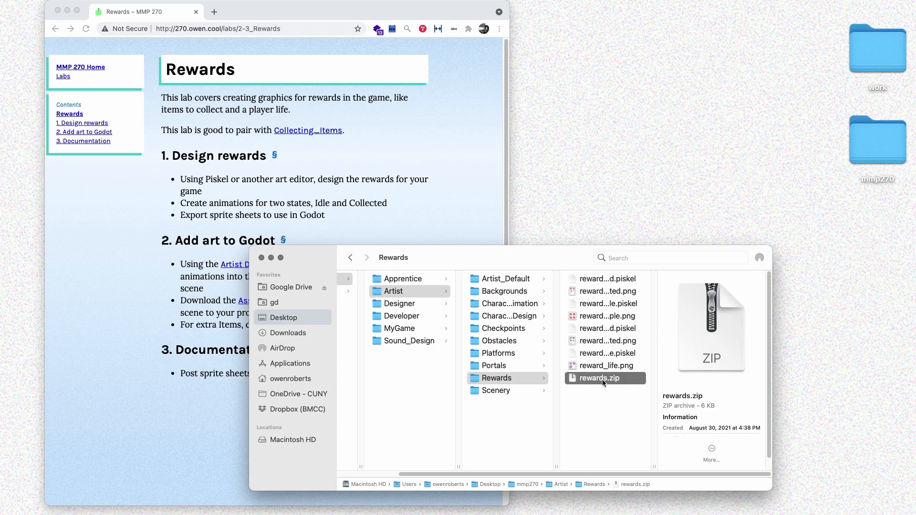
Copy the four apple and life reward PNG sprite sheets from Rewards into the Artist_Default project's Sprites folder.
left_click(601, 367)
left_click(590, 341, "super")
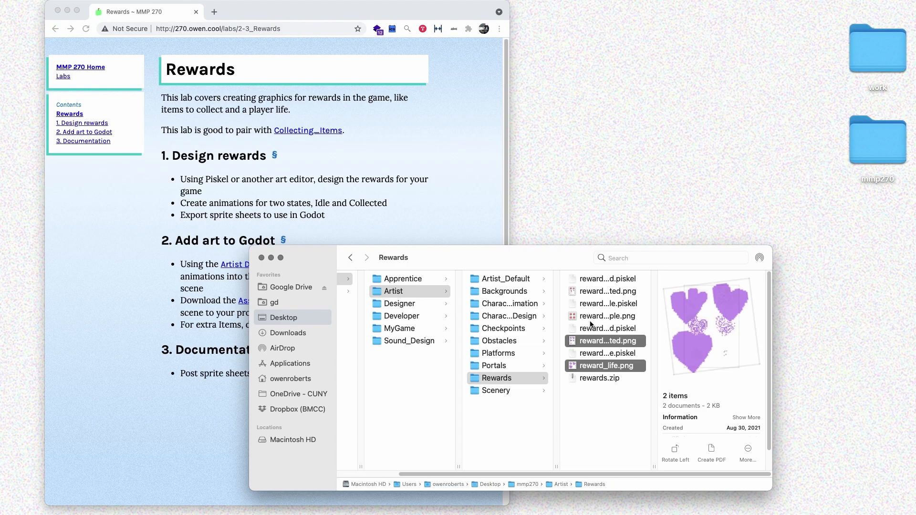
left_click(593, 317, "super")
left_click(596, 292, "super")
key("super+c")
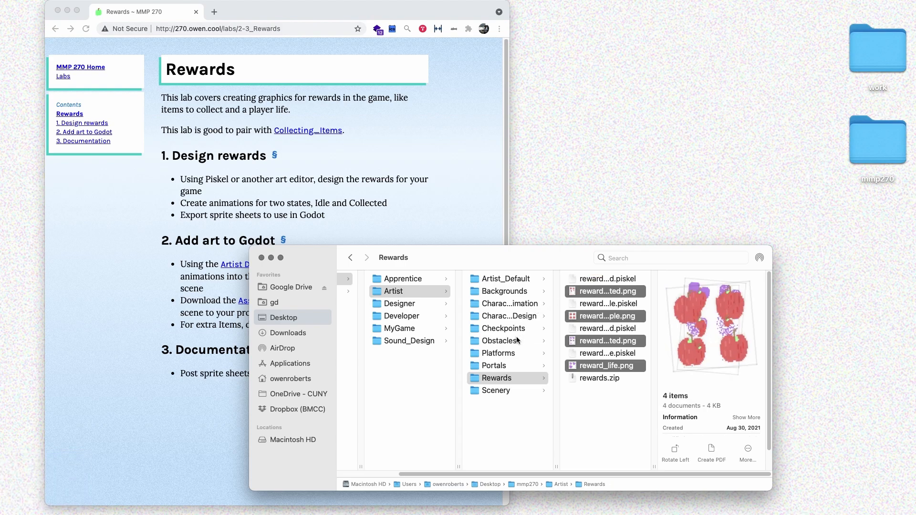
left_click(513, 283)
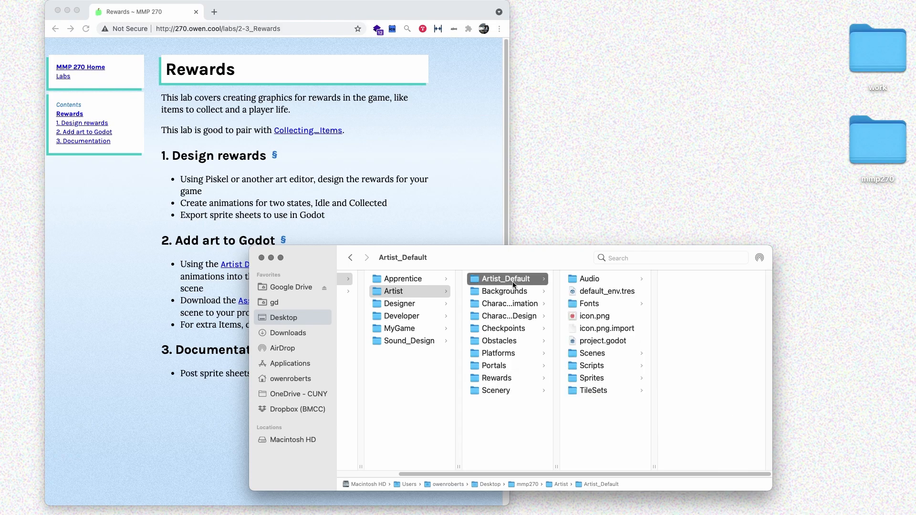
left_click(600, 377)
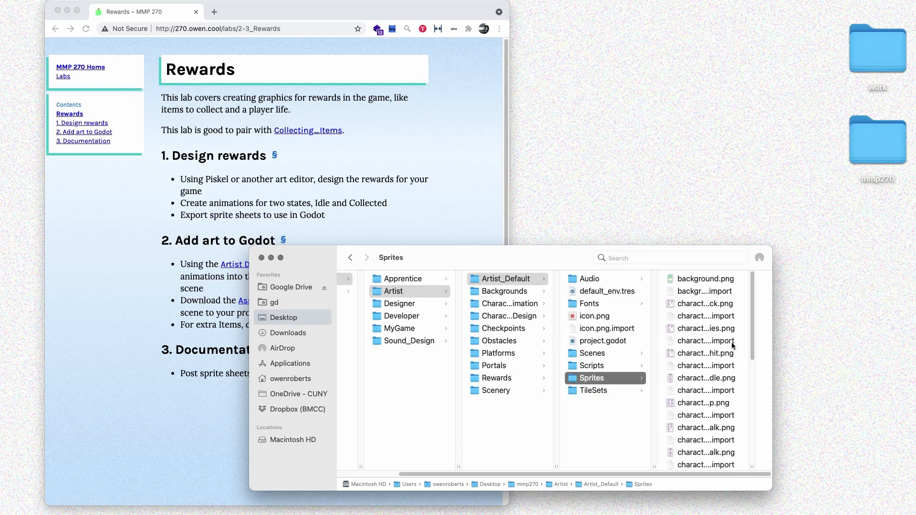
scroll(733, 344, "down", 10)
scroll(732, 342, "up", 10)
key("super+v")
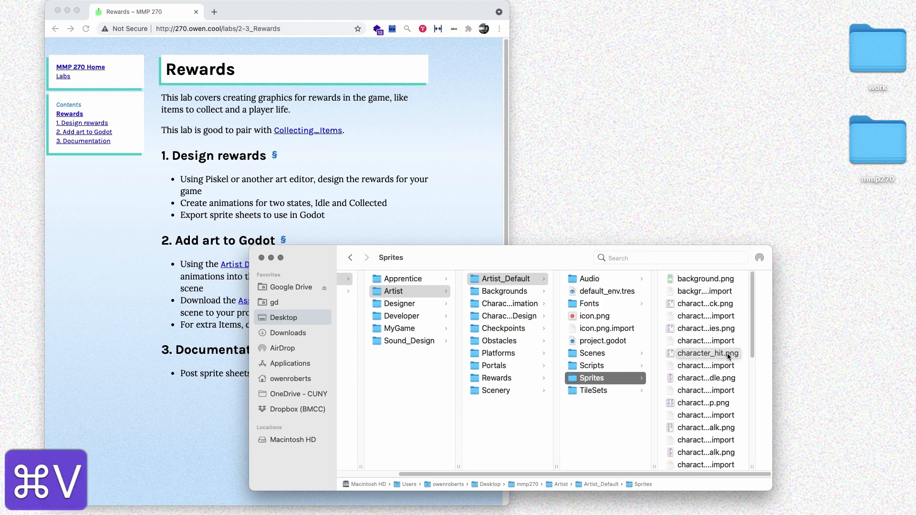
Check the pasted apple and life reward images in Artist_Default's Sprites folder.
scroll(706, 377, "down", 10)
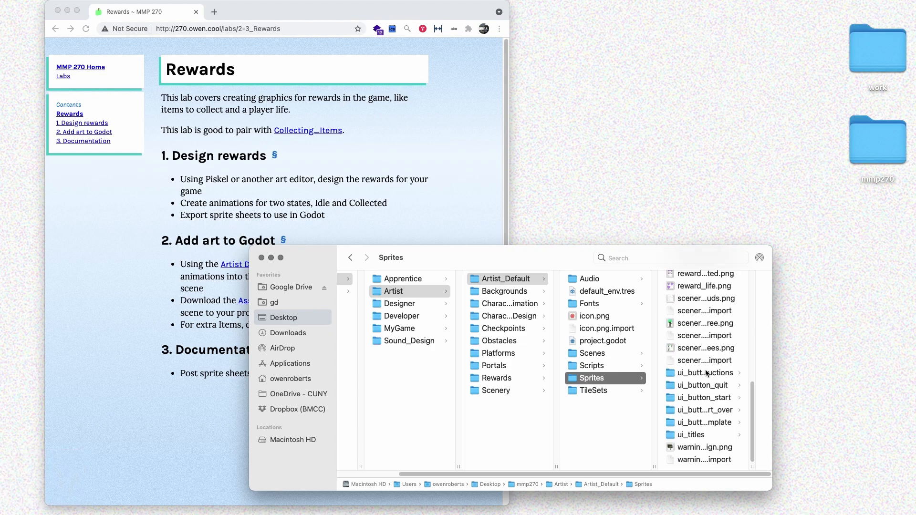
scroll(707, 373, "up", 5)
left_click(701, 340)
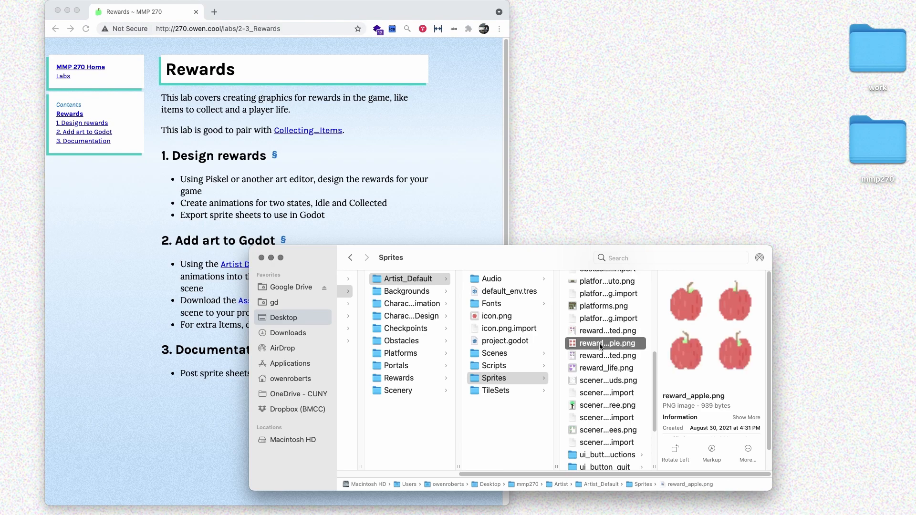
key("Down")
key("Down")
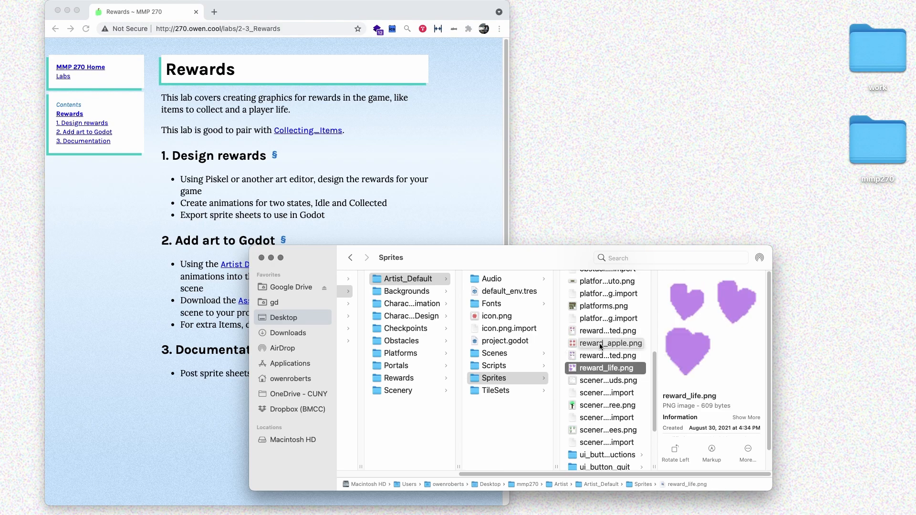
Open Artist_Default's project.godot in Godot and open the Item.tscn scene from the Scenes folder.
left_click(502, 343)
double_click(502, 343)
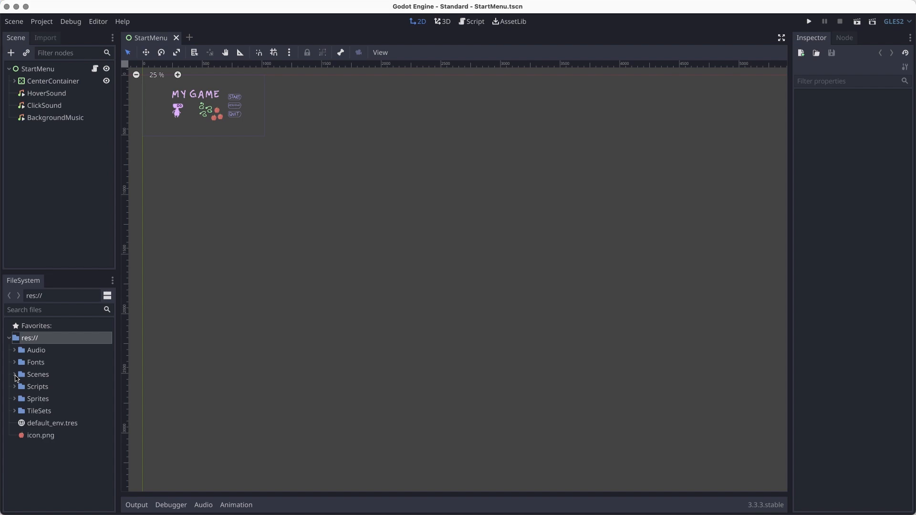
left_click(14, 377)
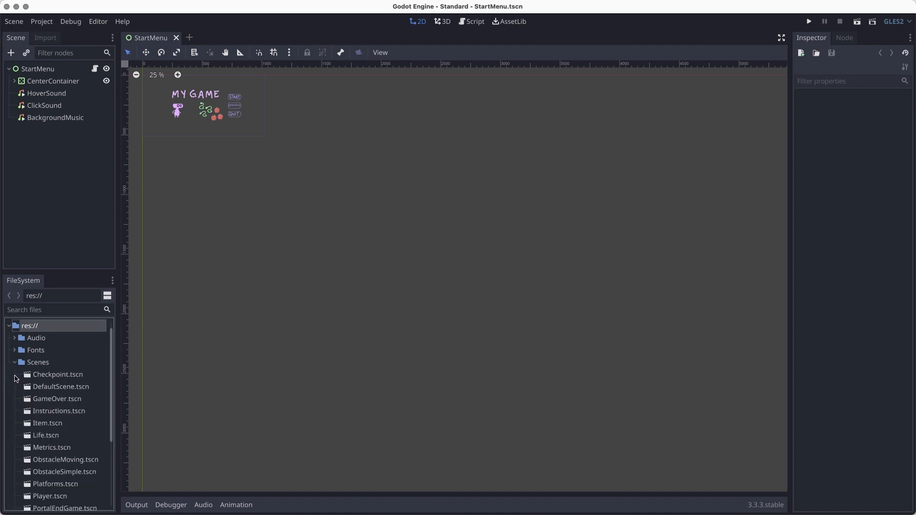
scroll(52, 340, "down", 5)
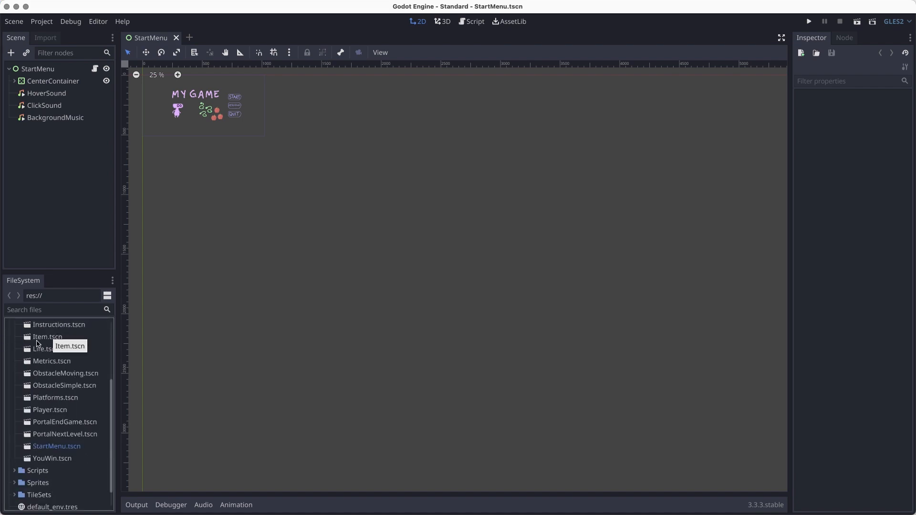
double_click(39, 339)
scroll(221, 161, "up", 5)
scroll(324, 236, "up", 3)
scroll(346, 272, "up", 8)
left_click_drag(360, 229, 260, 348)
scroll(313, 277, "up", 4)
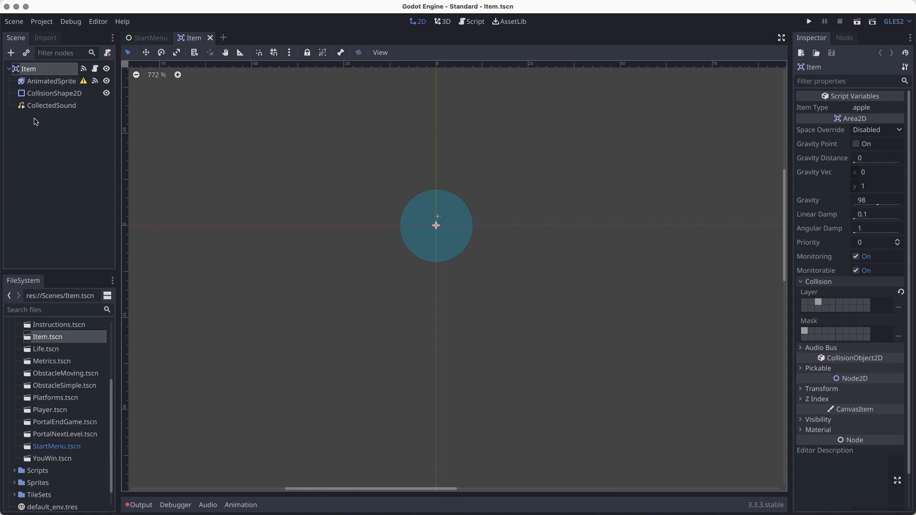
Give the Item scene's AnimatedSprite a new SpriteFrames resource, open it for editing and save the scene.
left_click(51, 82)
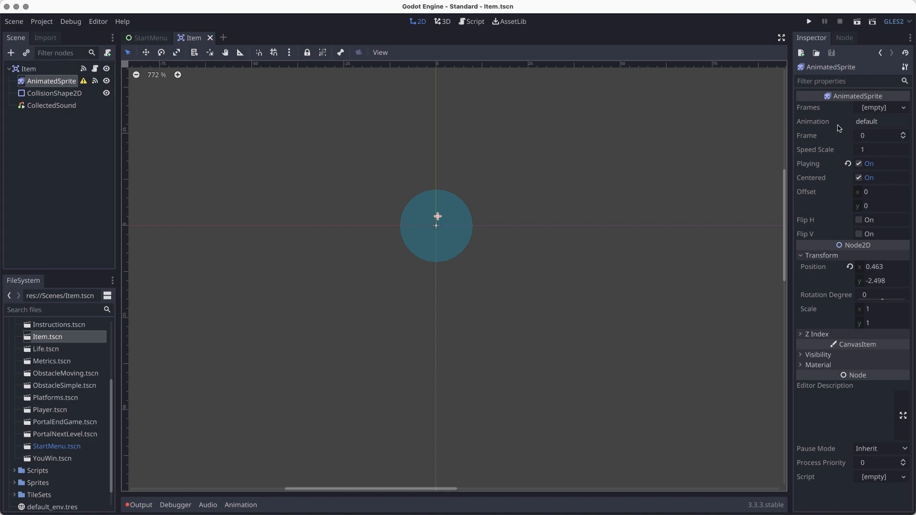
left_click(878, 109)
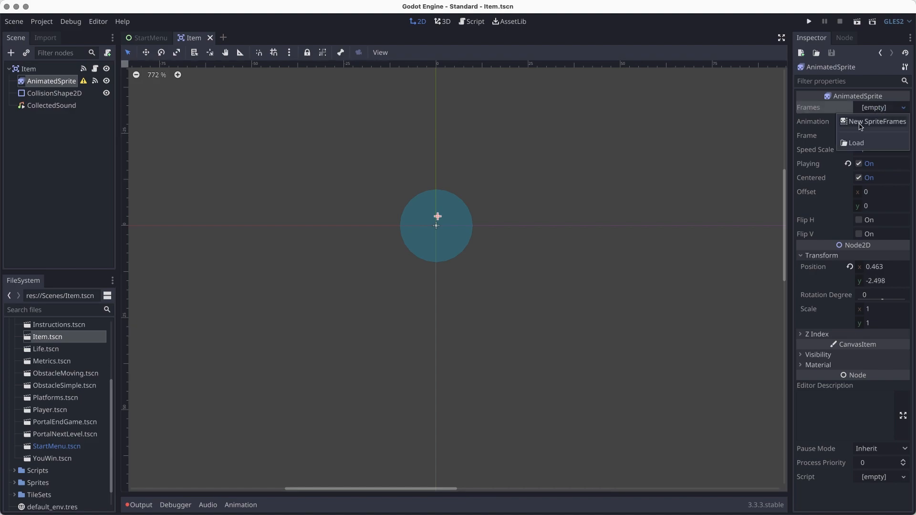
left_click(861, 122)
left_click(866, 108)
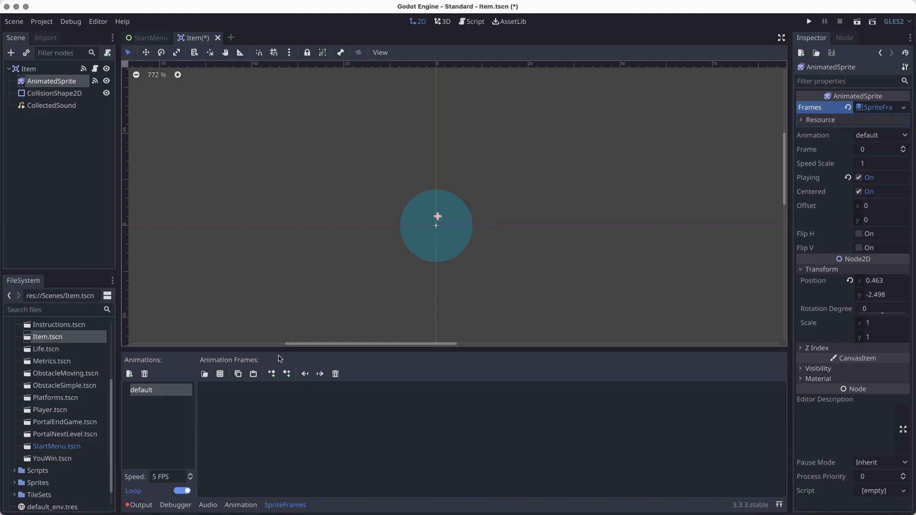
key("super+s")
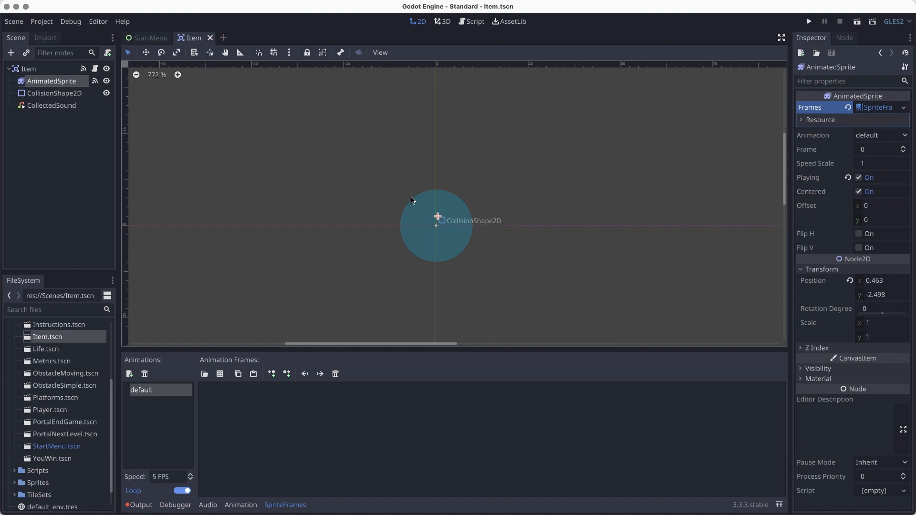
Examine which animation name the Item node's script plays on AnimatedSprite, and return to the 2D view.
left_click(96, 69)
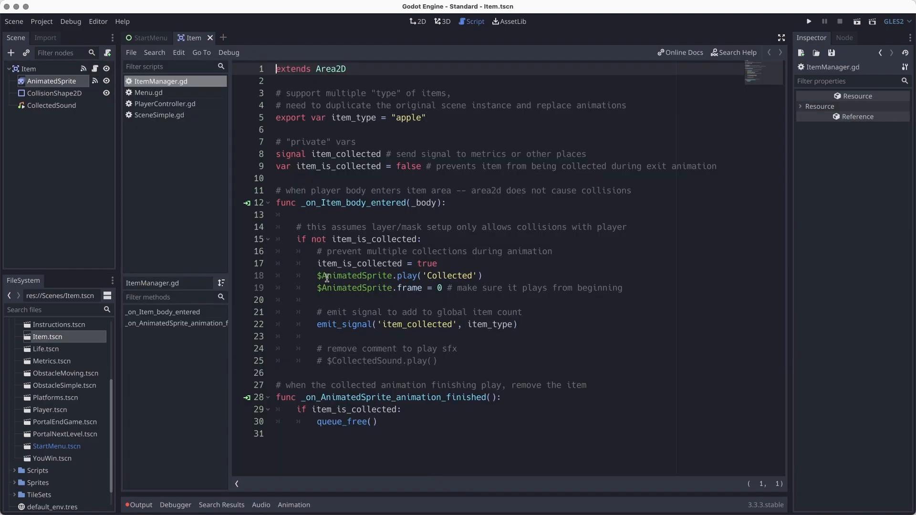
left_click_drag(317, 276, 512, 272)
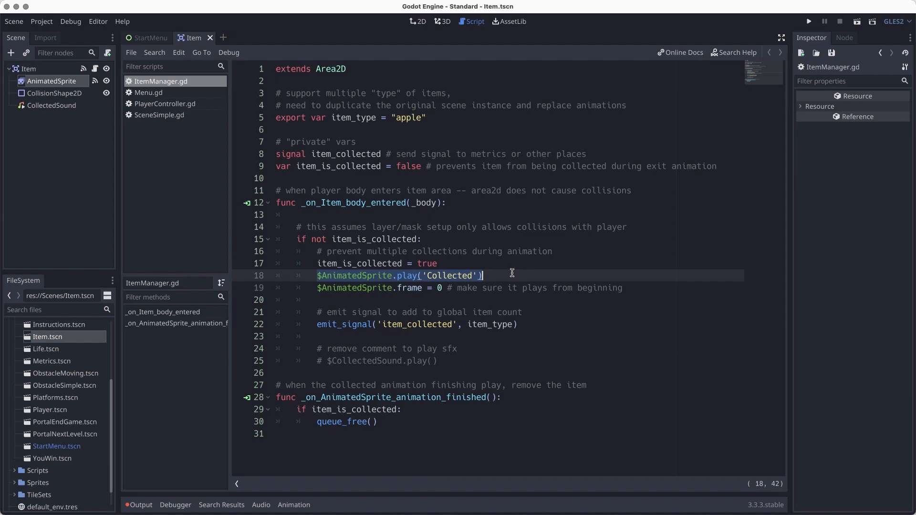
double_click(442, 276)
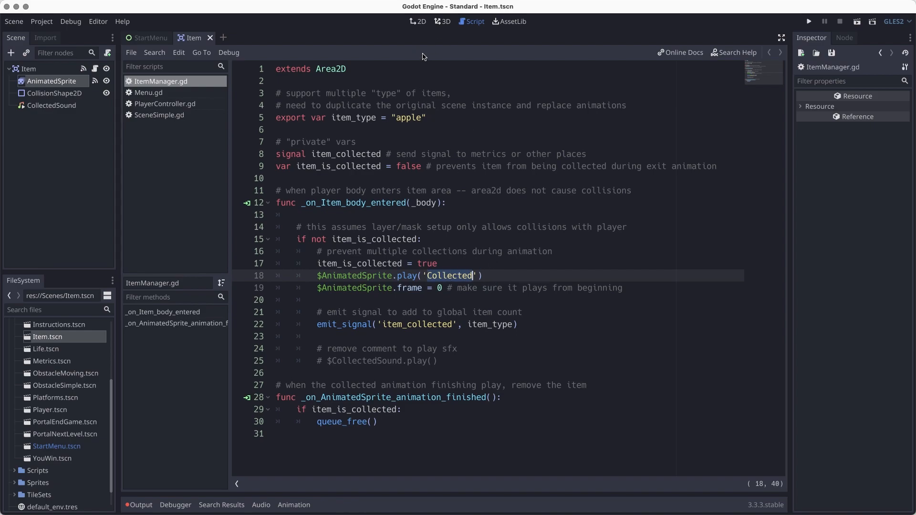
left_click(418, 22)
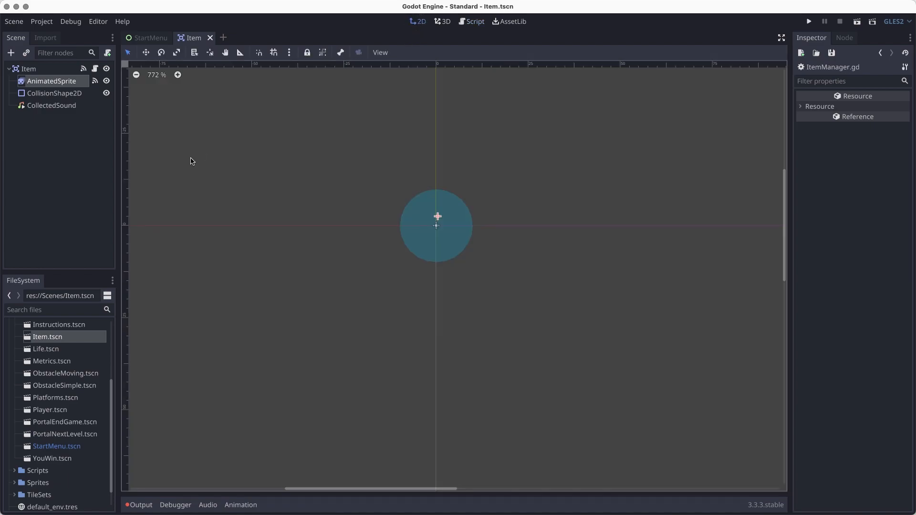
Reopen the AnimatedSprite's SpriteFrames and delete the default animation.
left_click(72, 81)
left_click(873, 108)
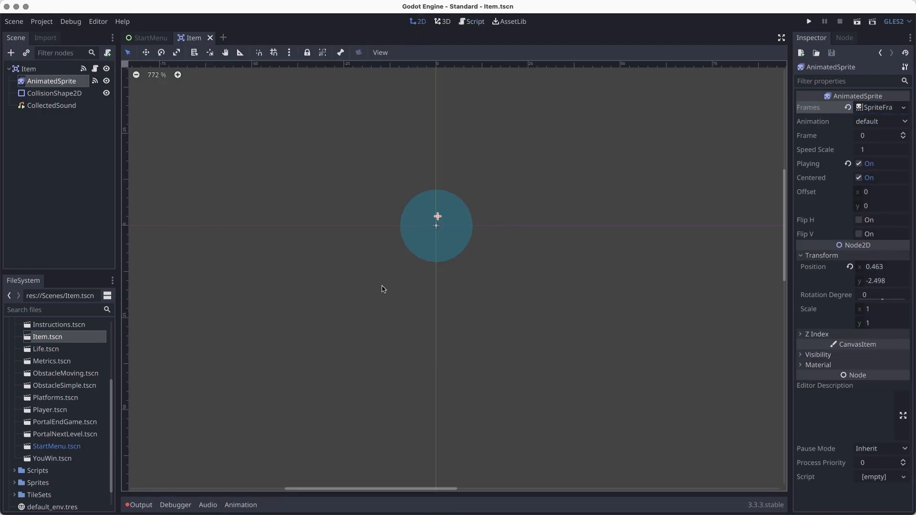
left_click(873, 109)
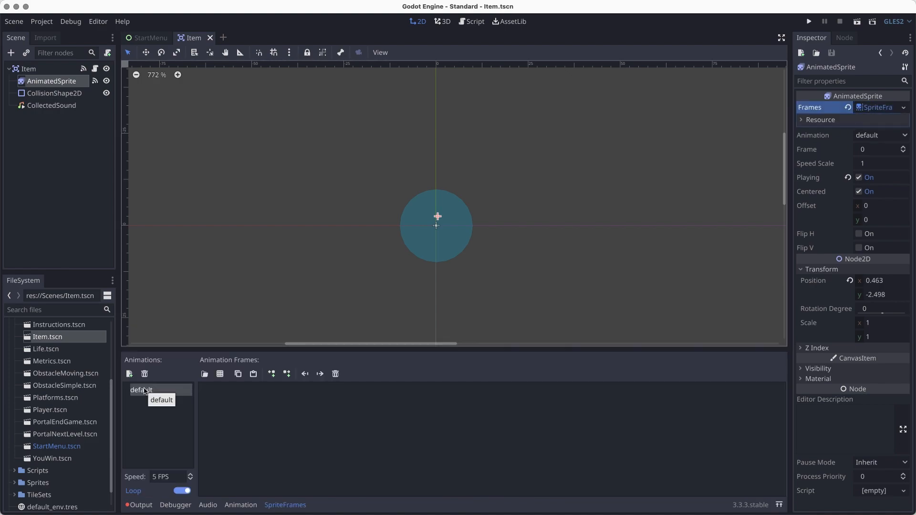
left_click(144, 374)
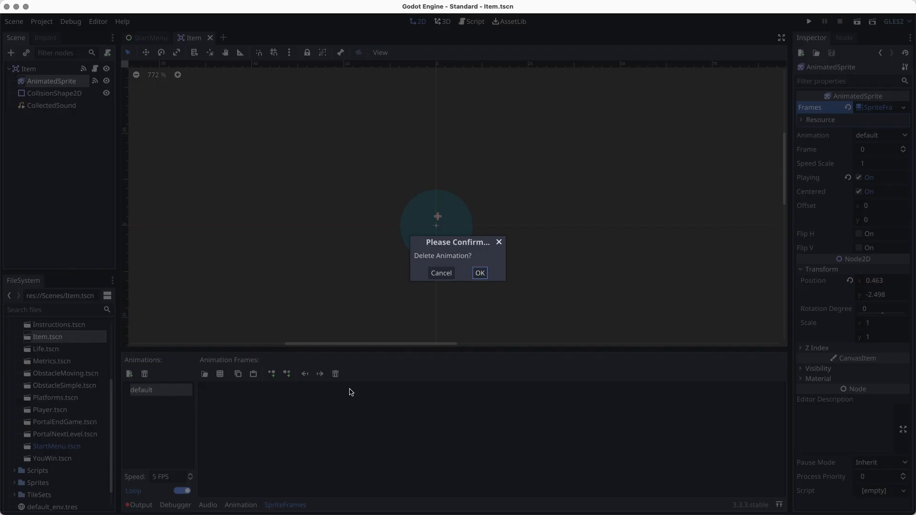
left_click(483, 276)
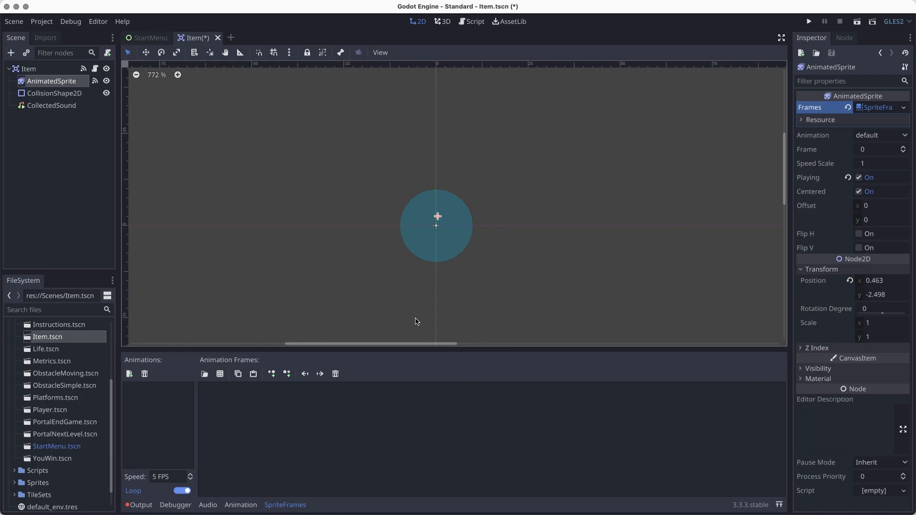
Add two new animations named Idle and Collected to the AnimatedSprite's SpriteFrames.
left_click(130, 374)
key("super+a")
type("Idle")
key("Return")
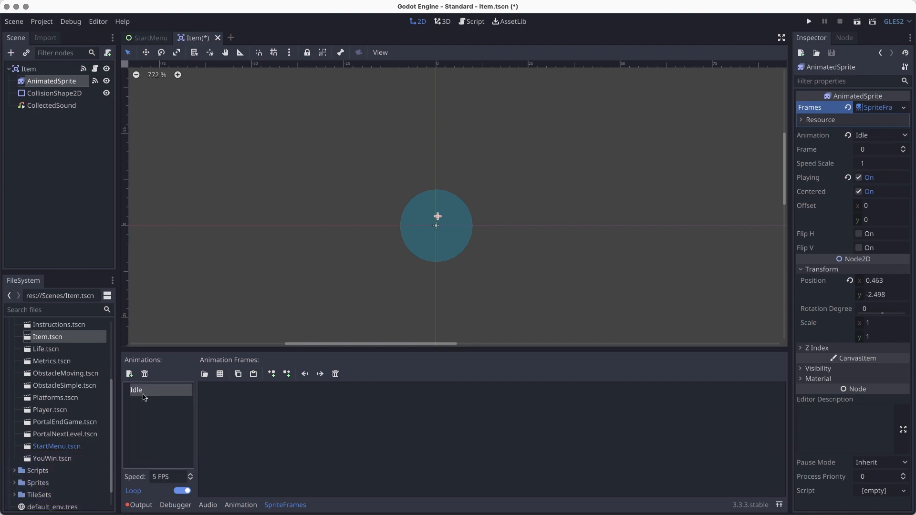
left_click(129, 374)
double_click(152, 404)
key("super+a")
type("Collected")
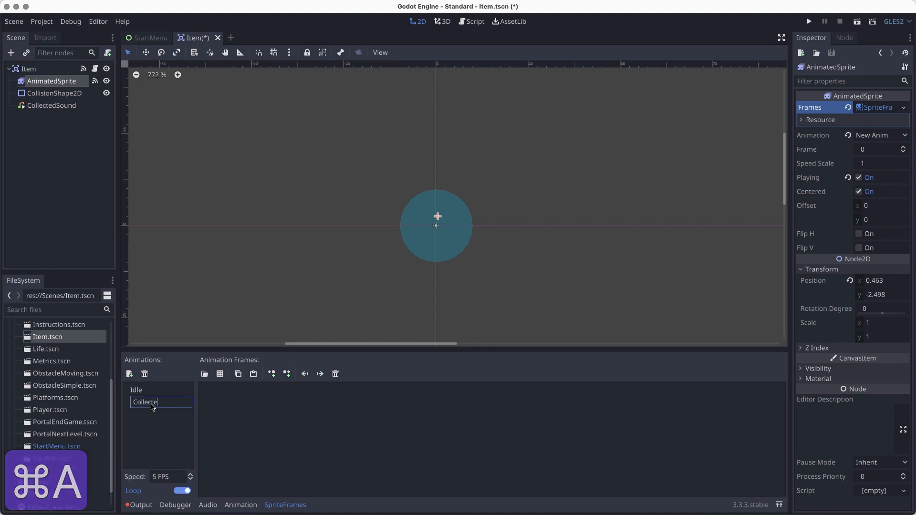
key("Return")
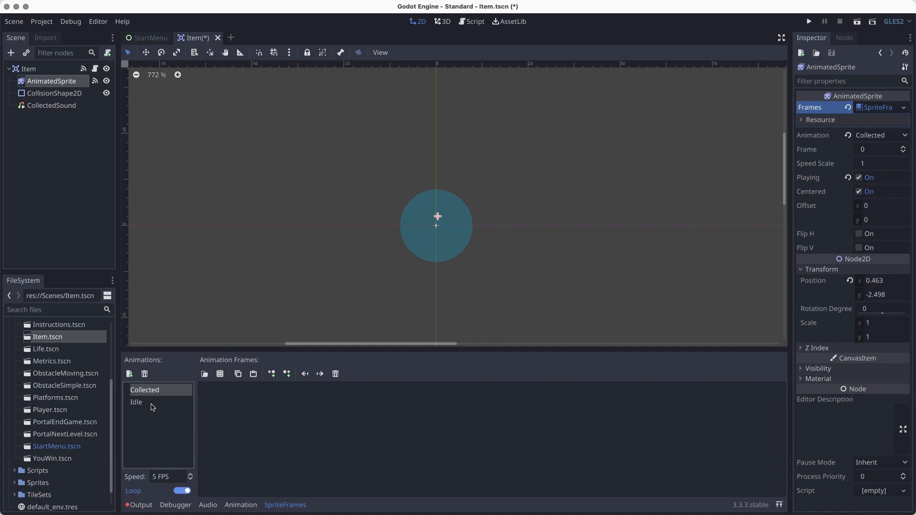
Load reward_apple.png from the Sprites folder as the sprite sheet for the Idle animation.
left_click(152, 406)
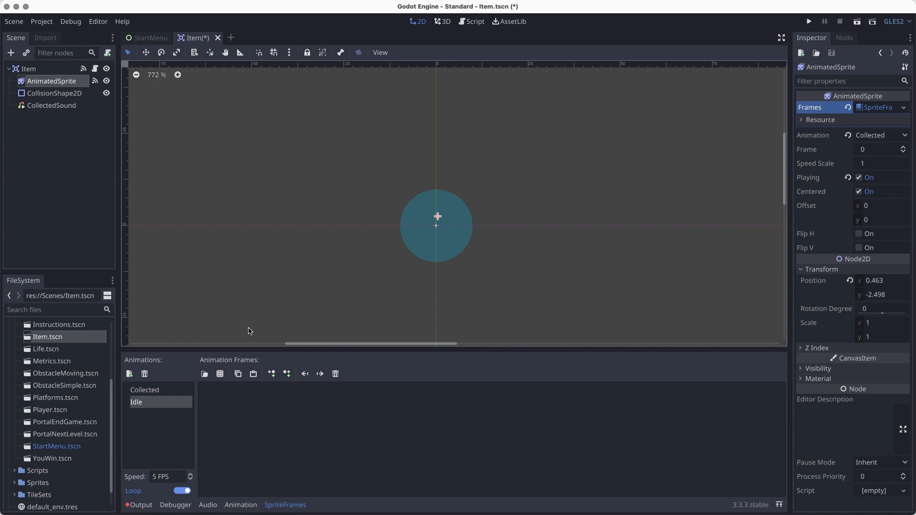
left_click(220, 374)
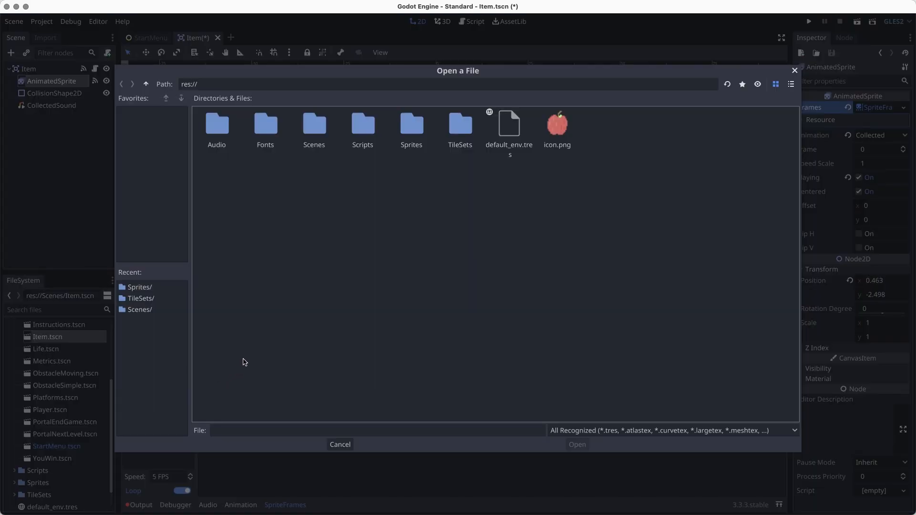
double_click(405, 129)
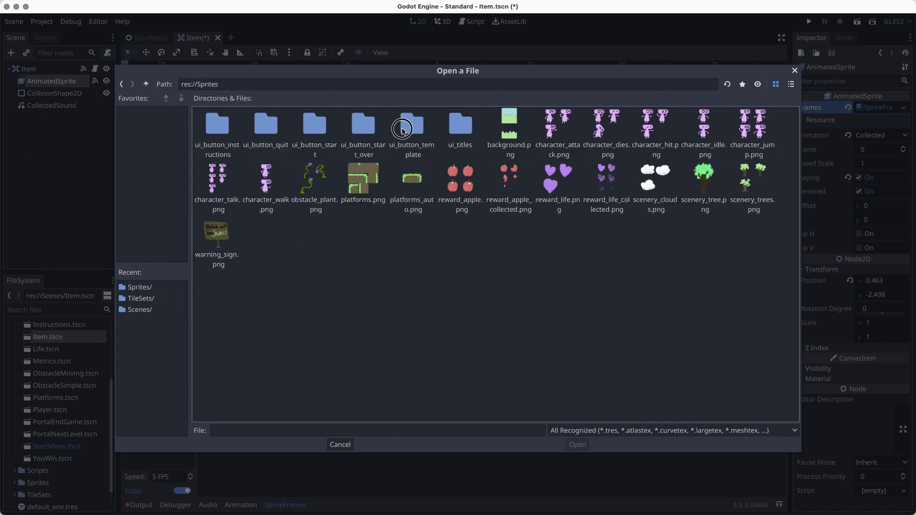
left_click(462, 177)
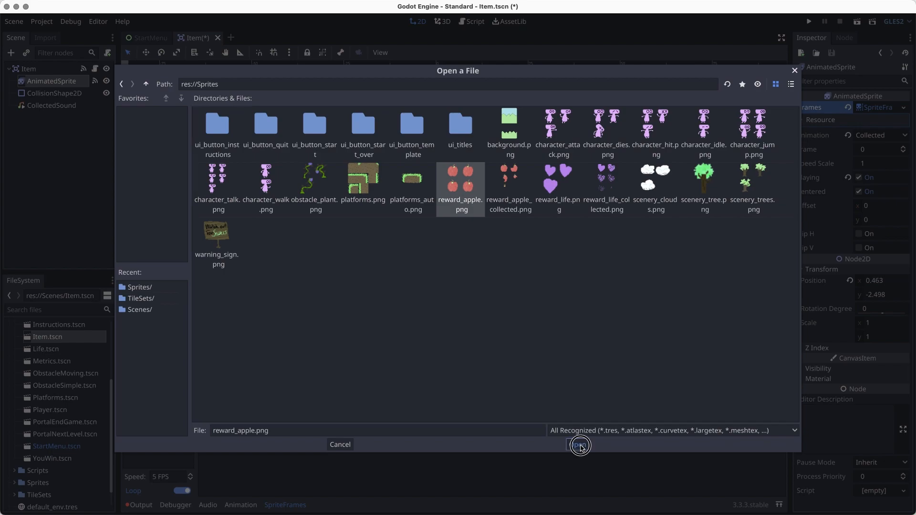
left_click(577, 445)
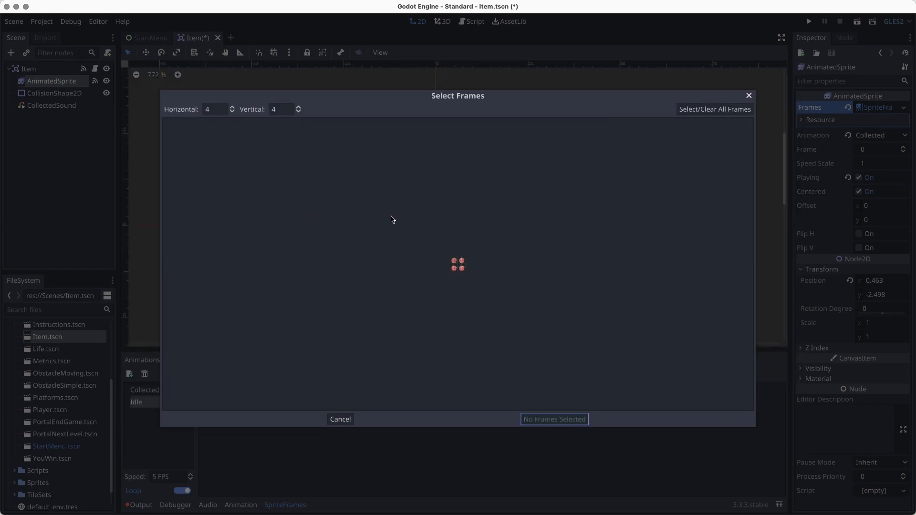
Split the apple sheet into 2 by 2 frames, add all four to Idle, and preview Idle on the AnimatedSprite.
left_click(232, 113)
left_click(233, 113)
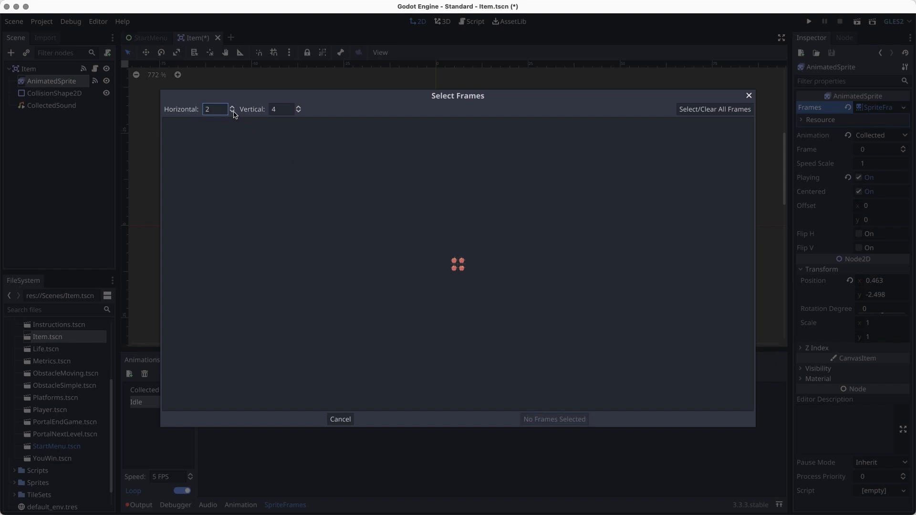
left_click(298, 112)
left_click(298, 112)
left_click(454, 261)
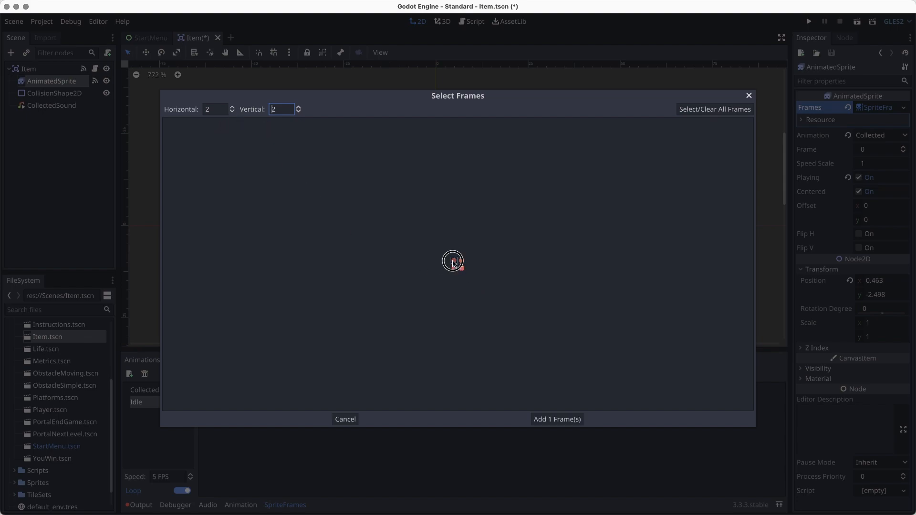
left_click(461, 261)
left_click(454, 268)
left_click(462, 268)
left_click(567, 420)
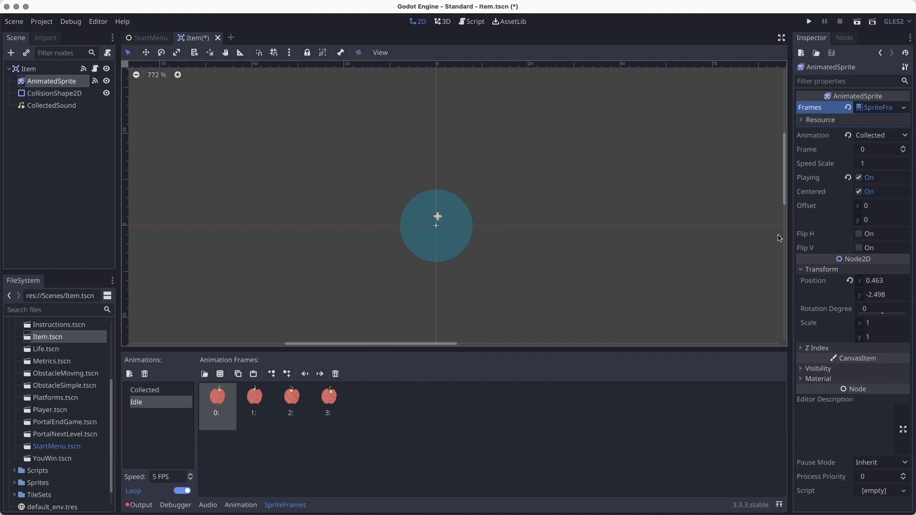
left_click(876, 140)
left_click(873, 159)
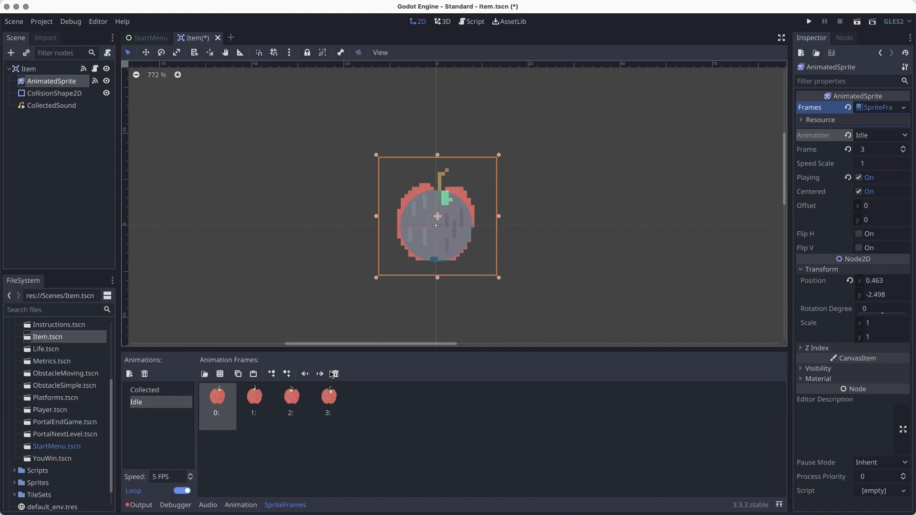
Load reward_apple_collected.png as the sprite sheet for the Collected animation.
left_click(153, 391)
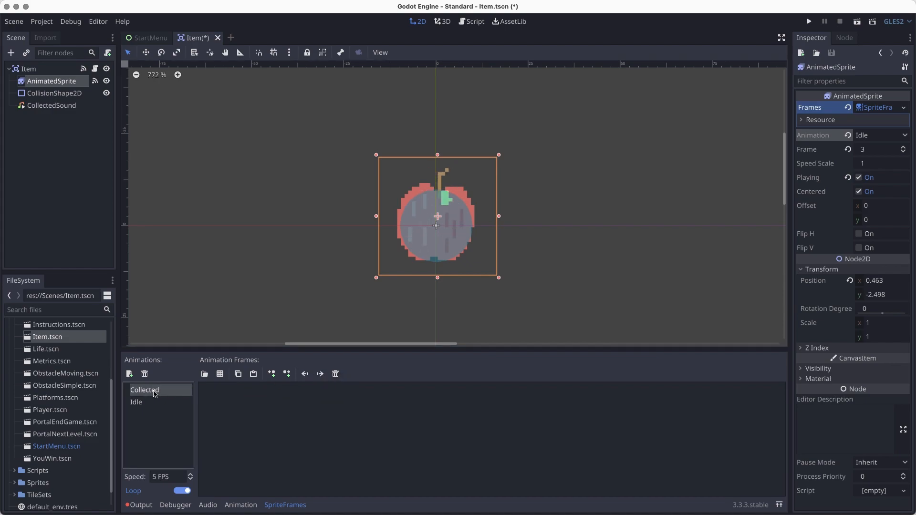
left_click(204, 374)
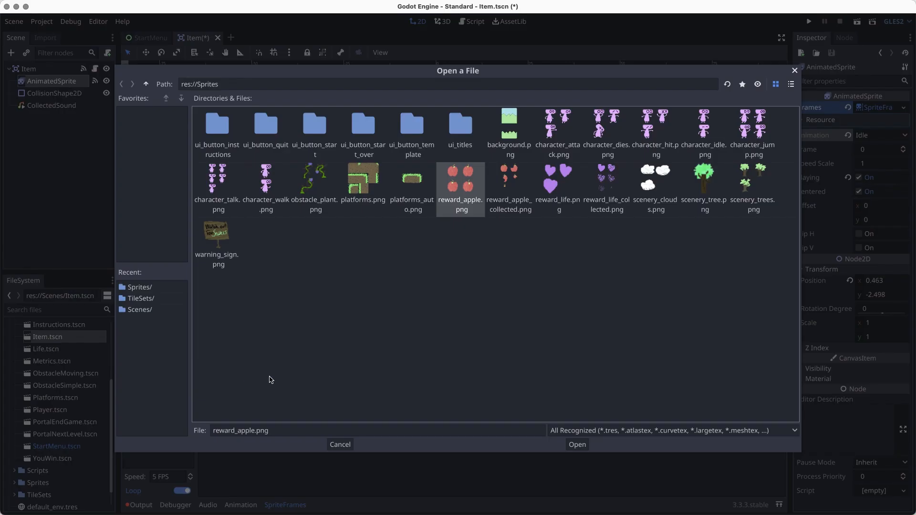
left_click(516, 188)
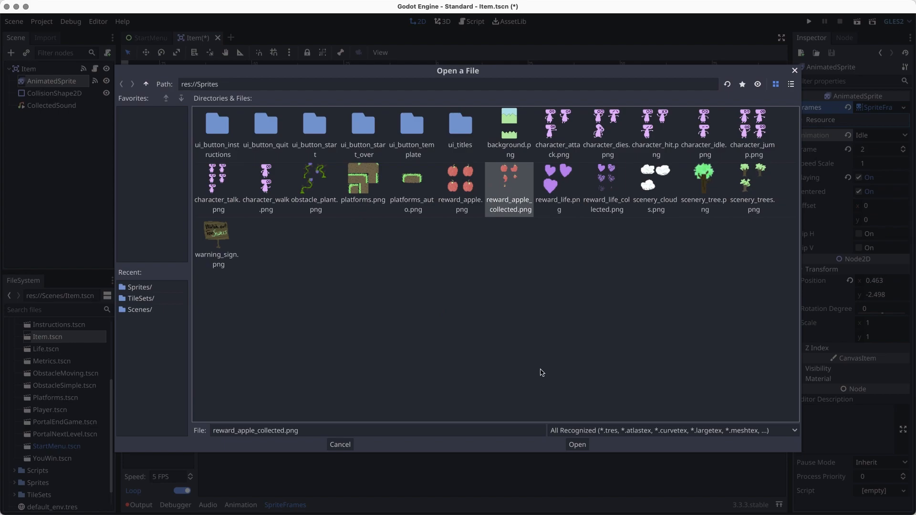
left_click(581, 449)
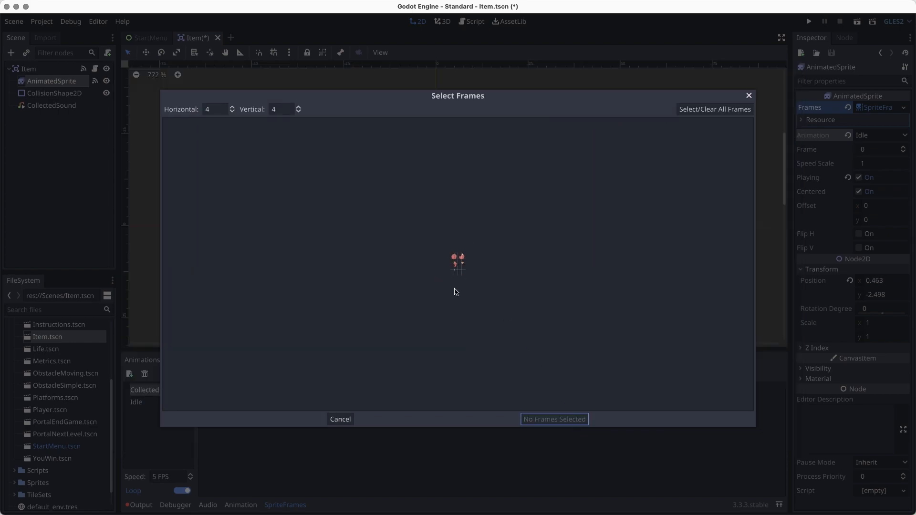
Split the collected apple sheet into 2 columns and 3 rows, and add its five apple frames to Collected.
double_click(216, 113)
type("2")
left_click(298, 111)
left_click(453, 258)
left_click(461, 257)
left_click(454, 264)
left_click(461, 264)
left_click(454, 272)
left_click(570, 414)
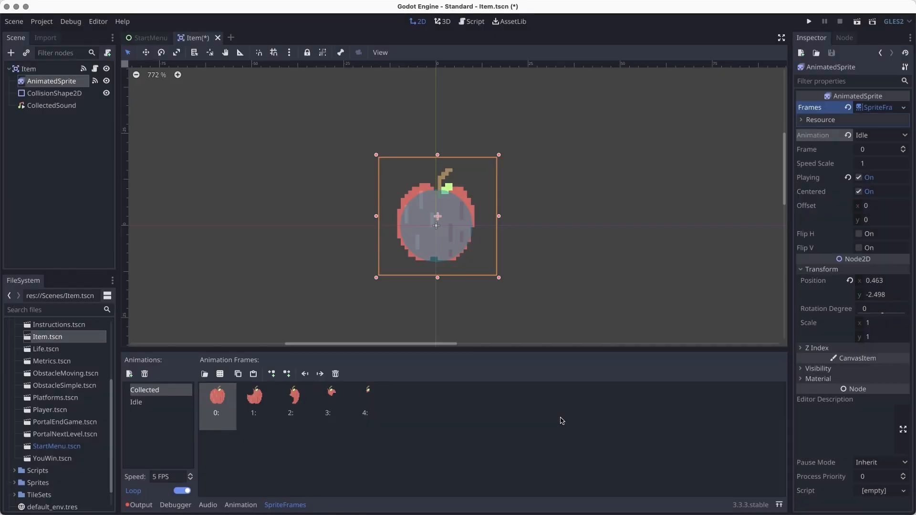
Make Collected the AnimatedSprite's active animation and turn off its looping.
left_click(880, 135)
left_click(880, 150)
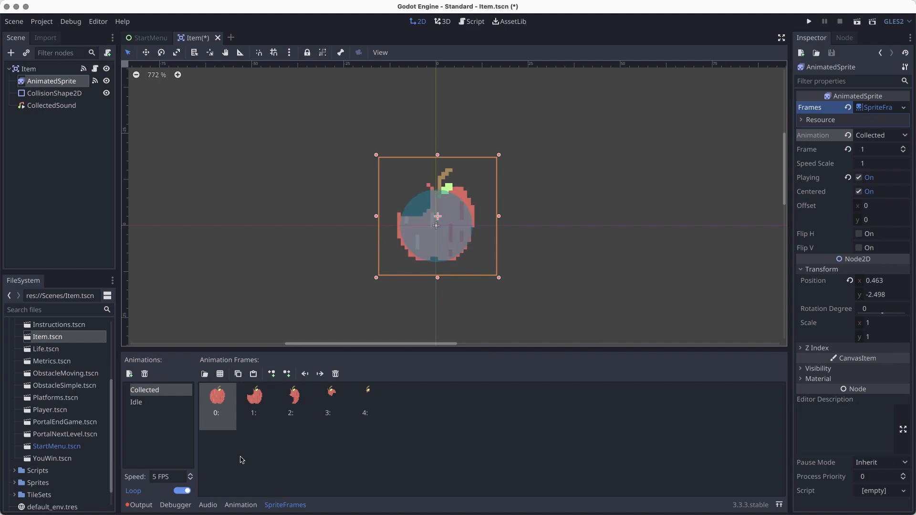
left_click(184, 491)
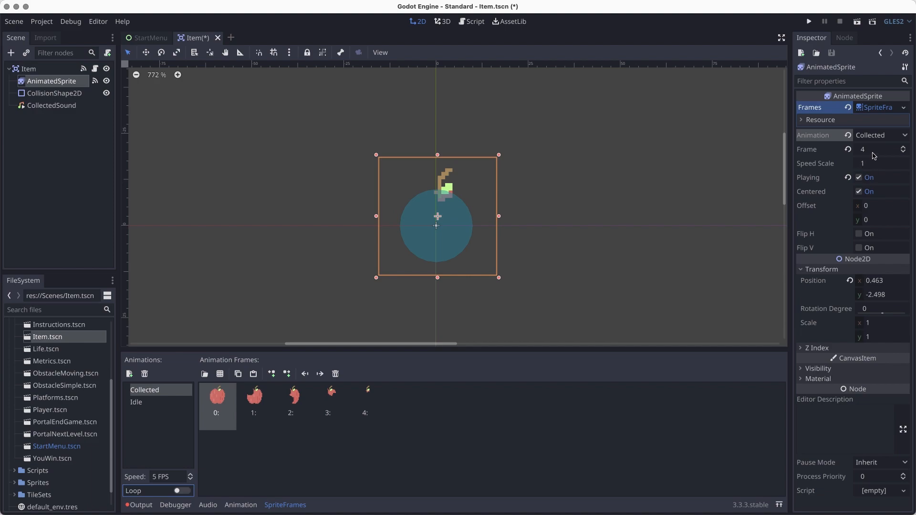
Stop playback, step the Collected animation back to frame 0, and replay it to check that it plays once.
left_click(903, 152)
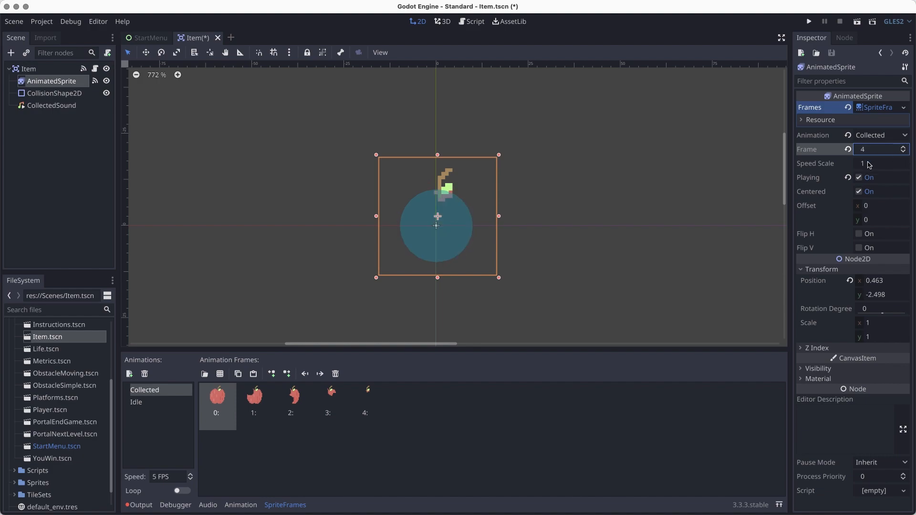
left_click(859, 178)
left_click(903, 153)
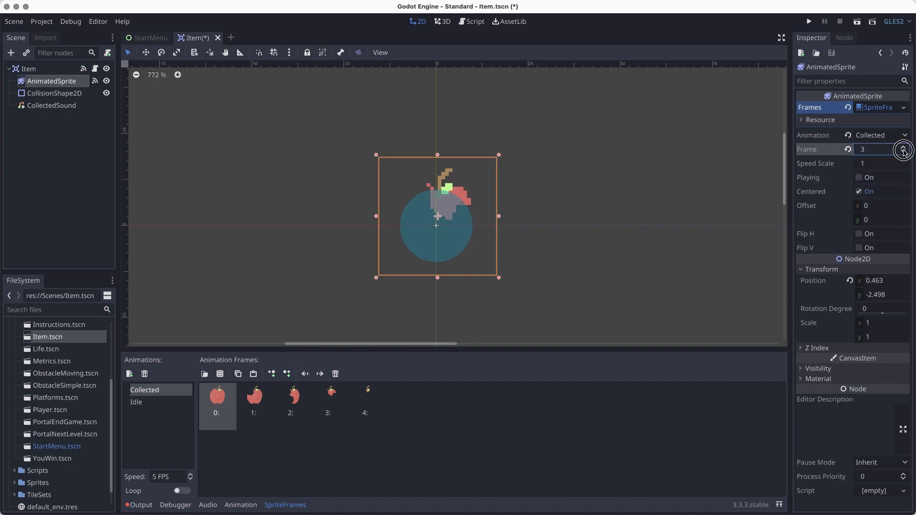
left_click(903, 152)
left_click(903, 152)
left_click(904, 152)
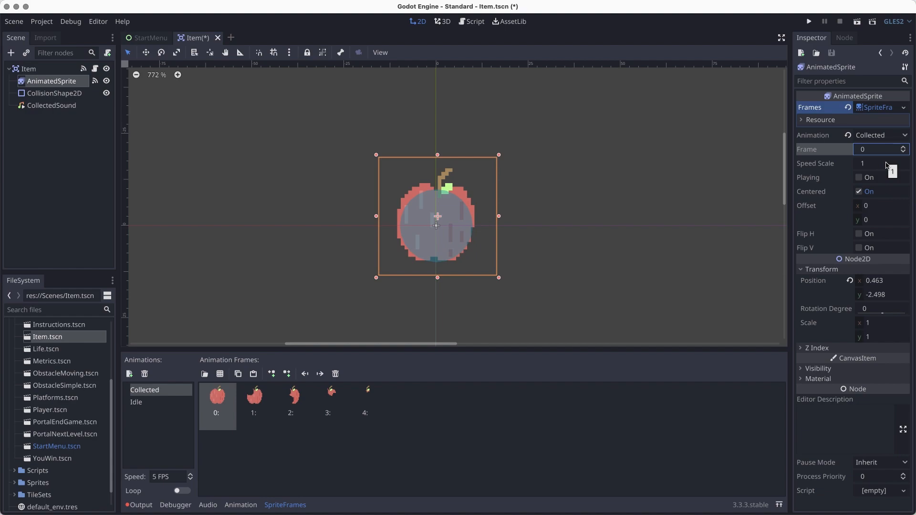
left_click(859, 178)
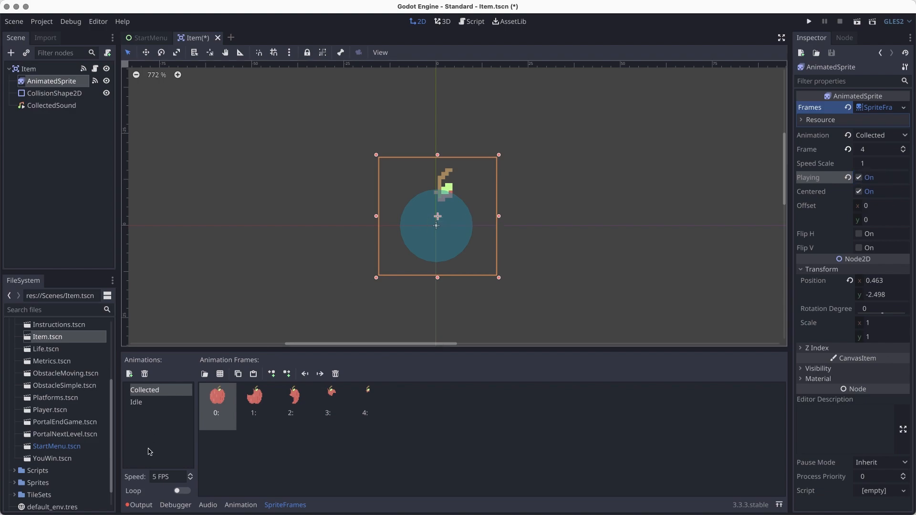
Set the Collected animation's speed to 3 FPS and replay it from an earlier frame.
left_click_drag(174, 475, 142, 475)
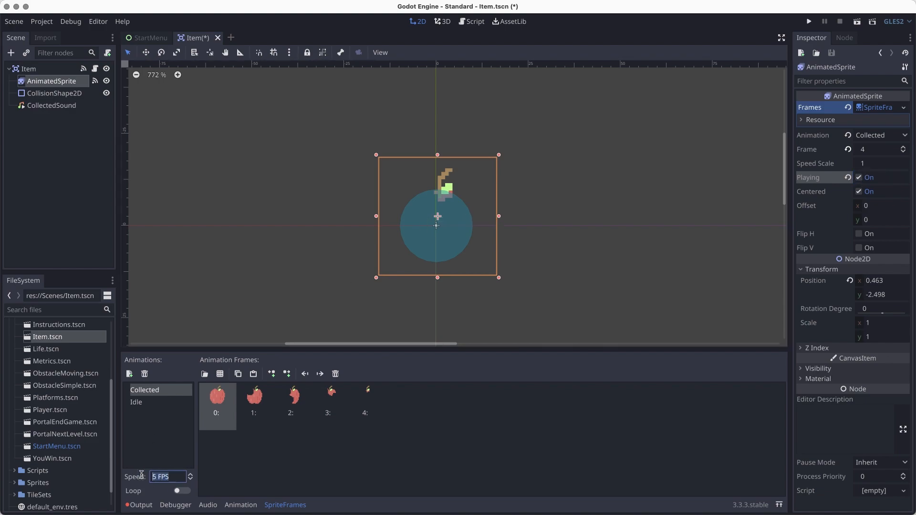
type("3")
left_click(863, 179)
left_click(904, 153)
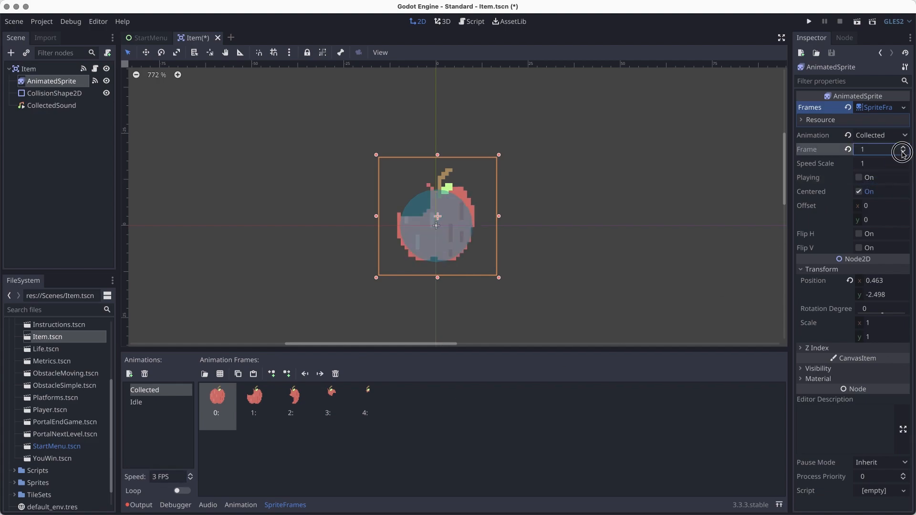
left_click(859, 178)
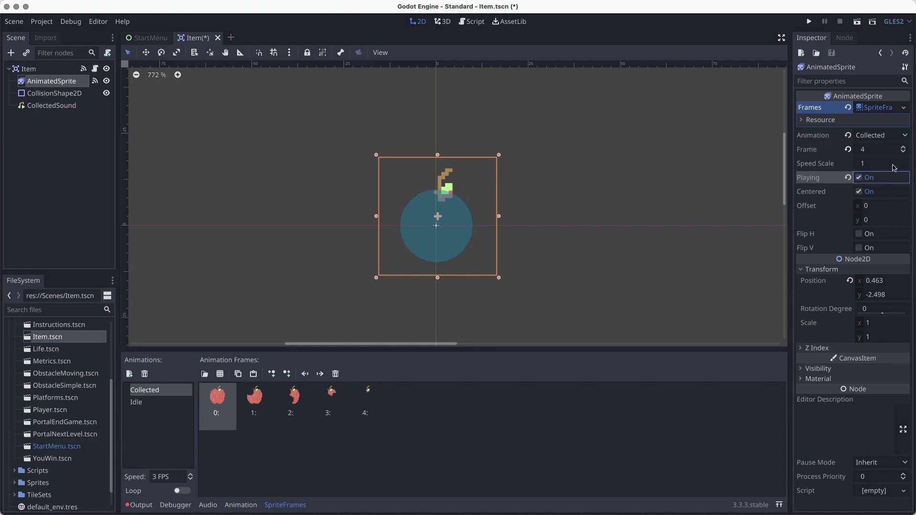
Set the AnimatedSprite's active animation back to Idle and save the Item scene.
left_click(887, 137)
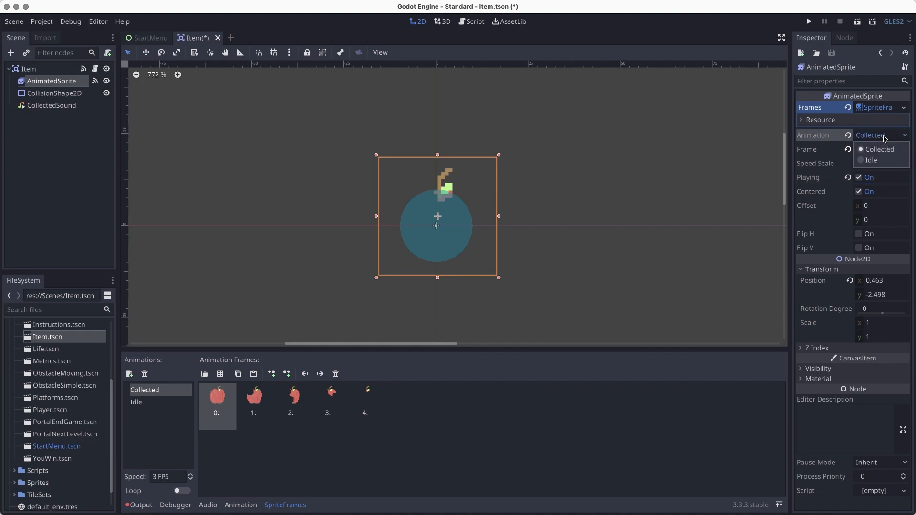
left_click(871, 160)
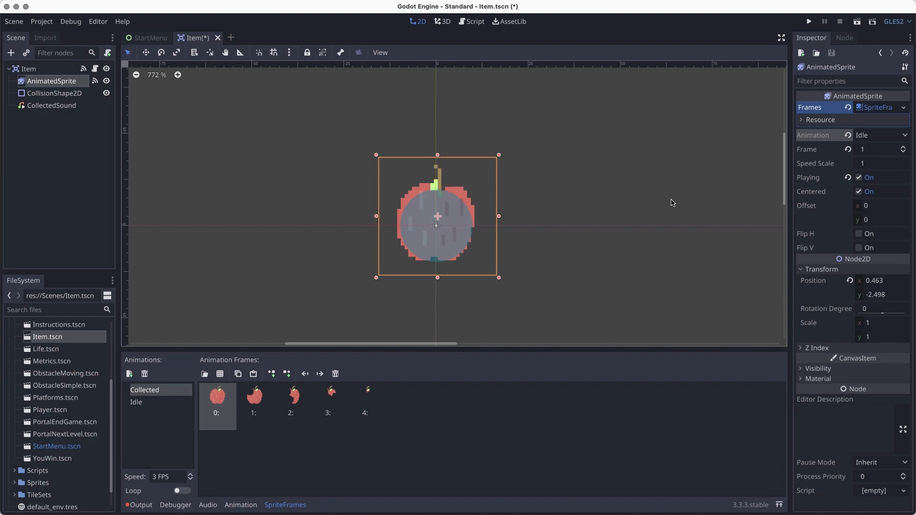
key("ctrl+s")
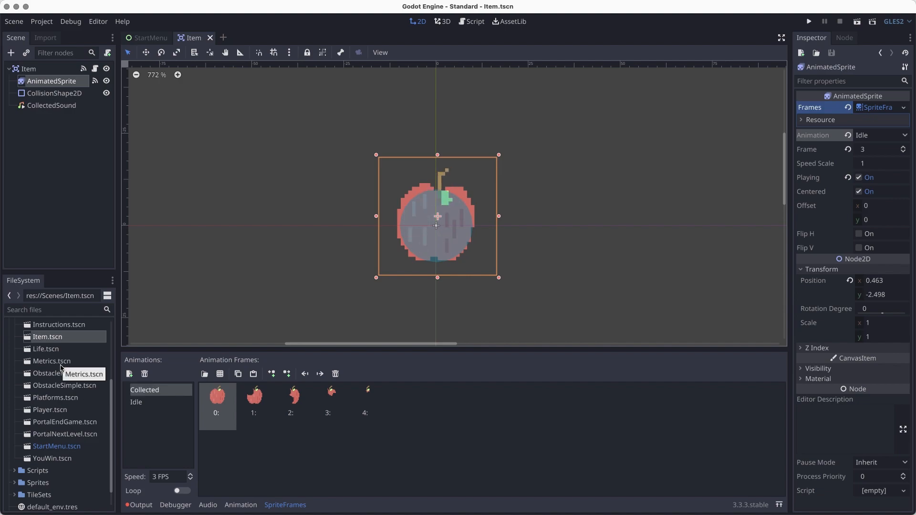
Open the Life scene and give its AnimatedSprite a new SpriteFrames resource, opened for editing.
scroll(60, 369, "up", 1)
scroll(59, 368, "up", 4)
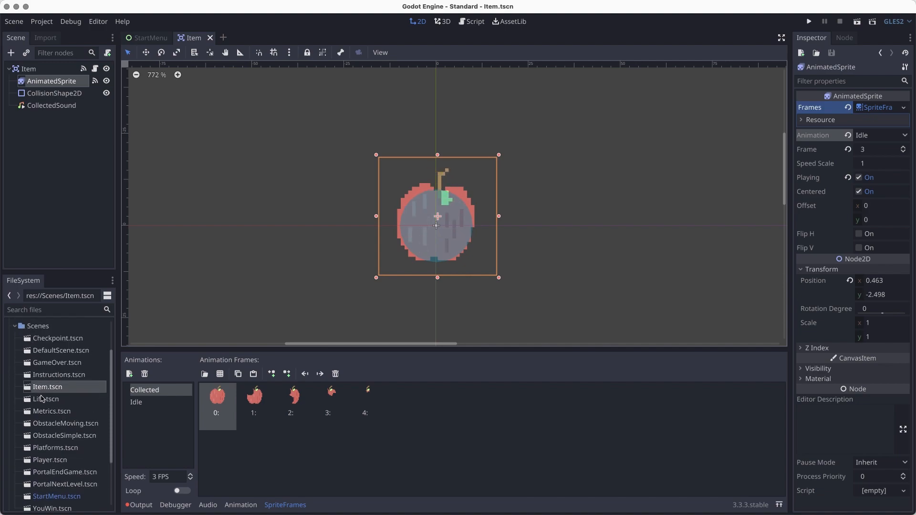
double_click(42, 399)
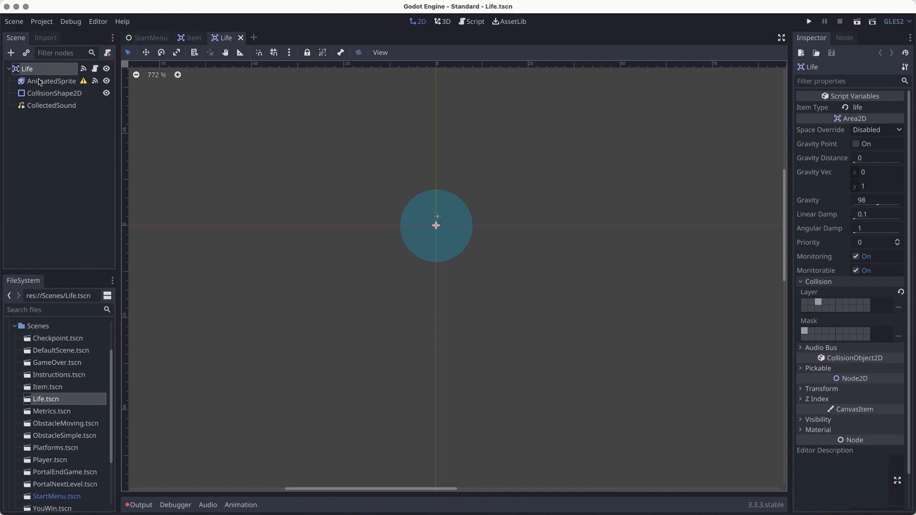
left_click(39, 82)
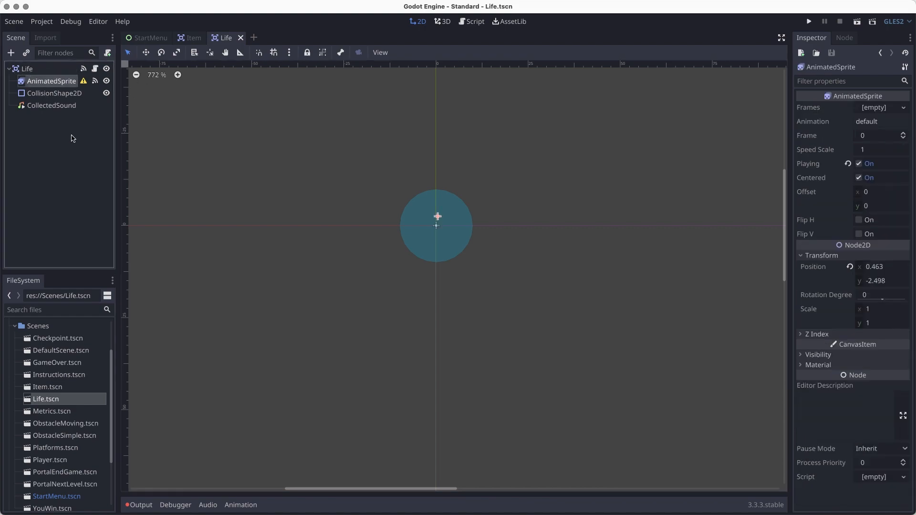
left_click(880, 111)
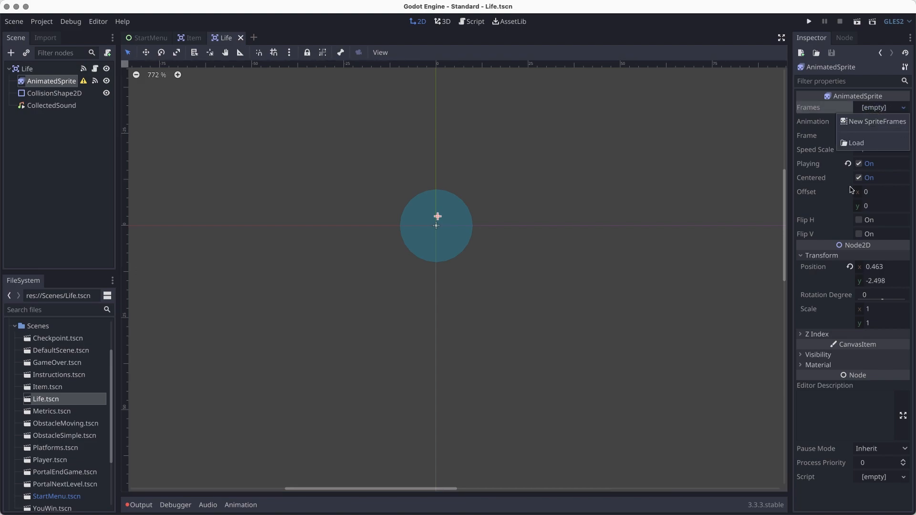
left_click(875, 121)
left_click(876, 109)
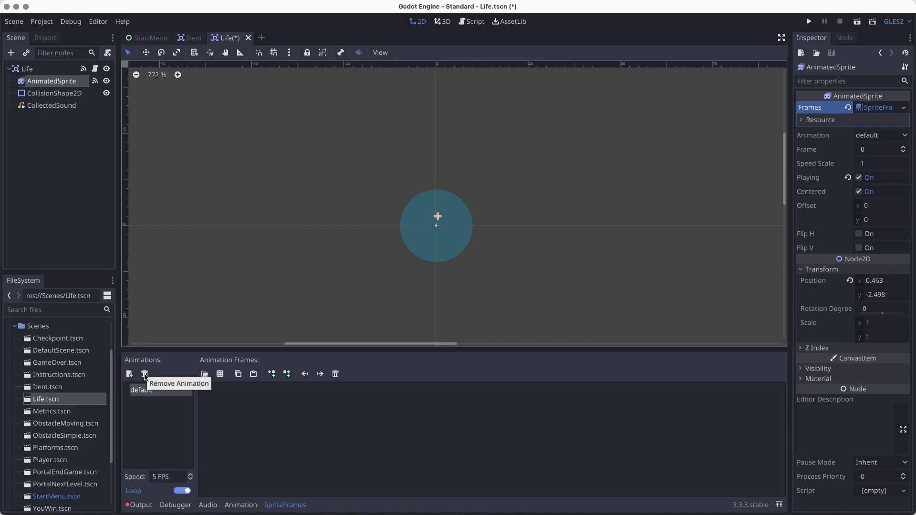
Delete the default animation from the Life sprite's SpriteFrames and add one named Idle.
left_click(145, 375)
left_click(485, 274)
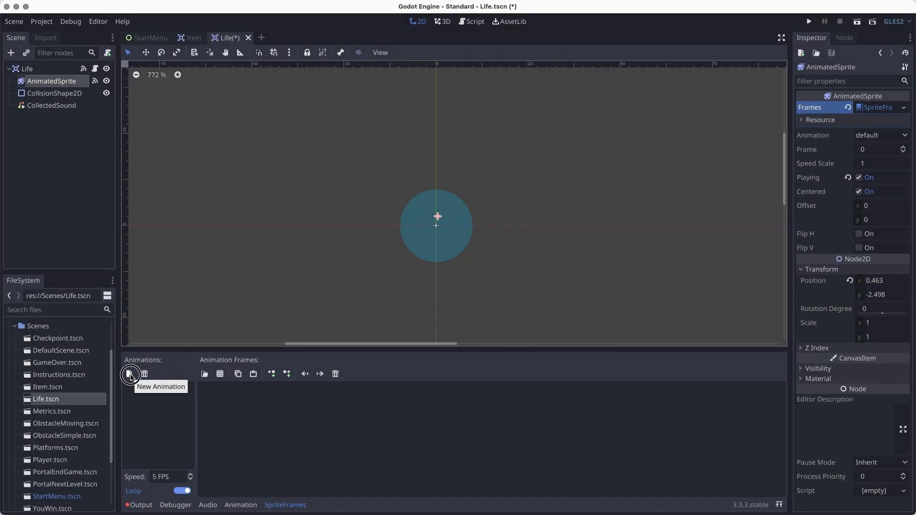
left_click(129, 374)
double_click(137, 391)
key("super+a")
type("Idle")
key("Return")
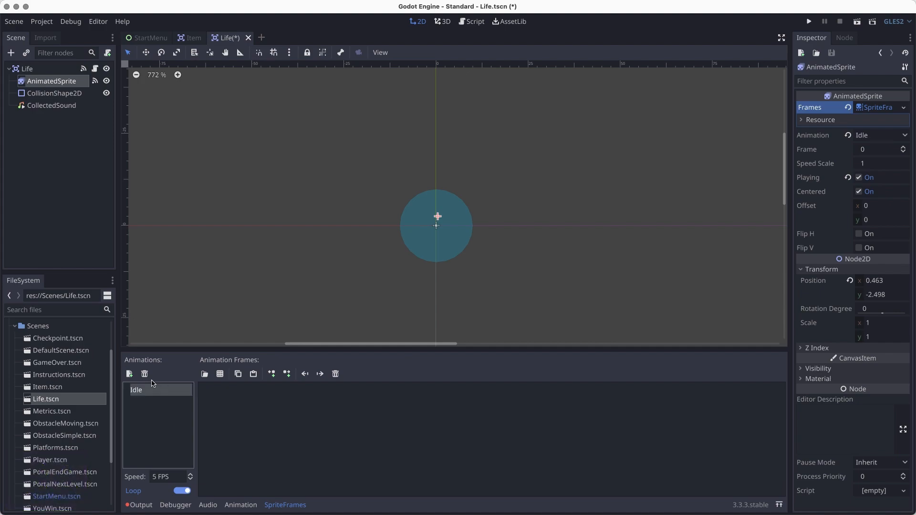
Add a second animation named Collected to the Life sprite's SpriteFrames.
left_click(129, 374)
double_click(142, 403)
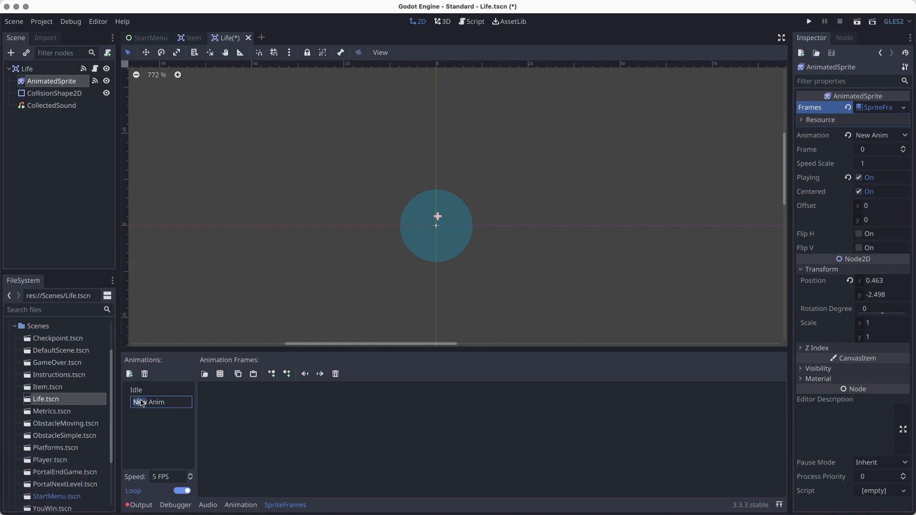
key("super+a")
type("Collected")
key("Return")
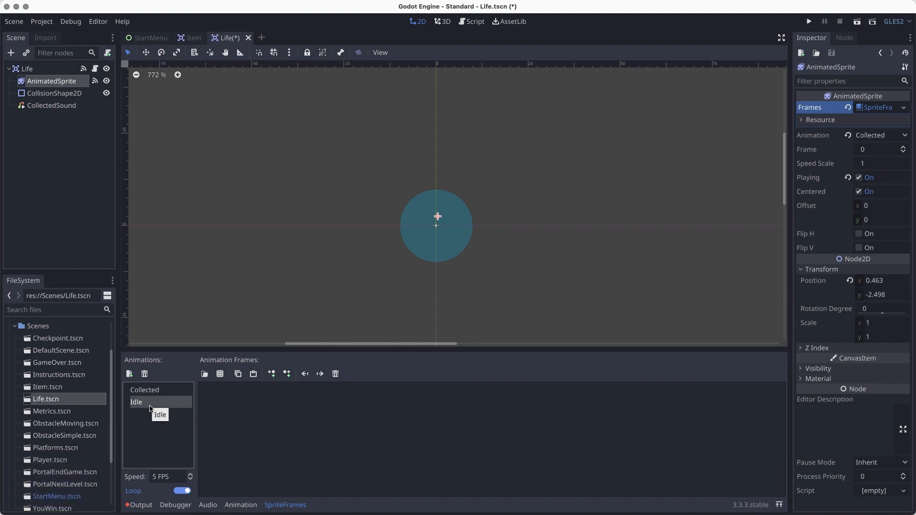
Add the three heart frames of reward_life.png, sliced 2 by 2, to the Idle animation, and make Idle the sprite's active animation.
left_click(221, 375)
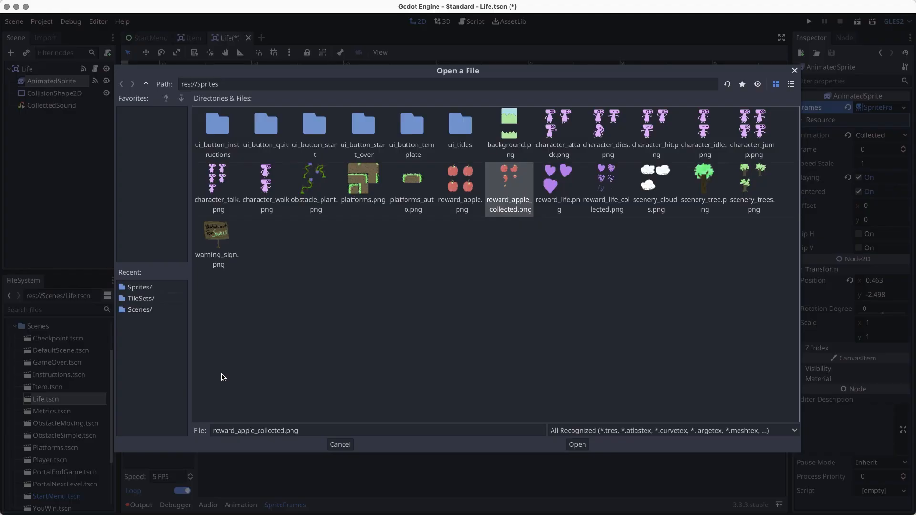
left_click(560, 201)
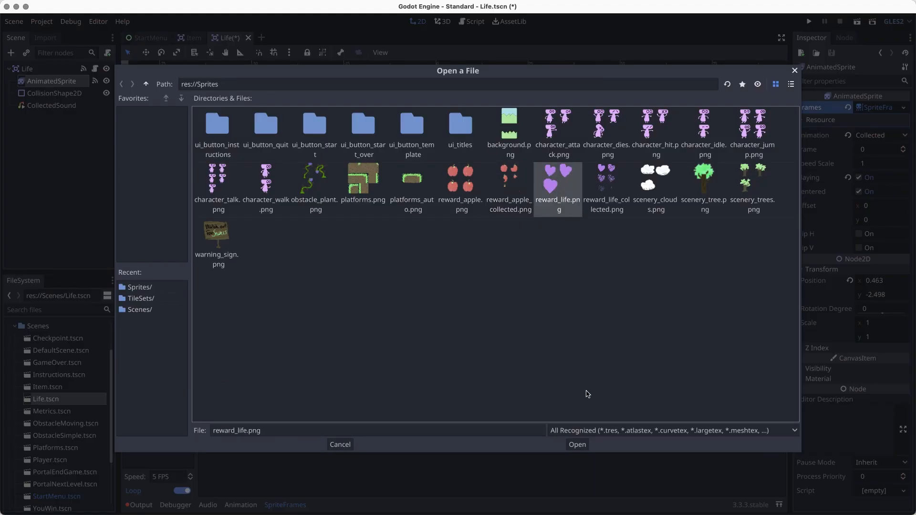
left_click(578, 444)
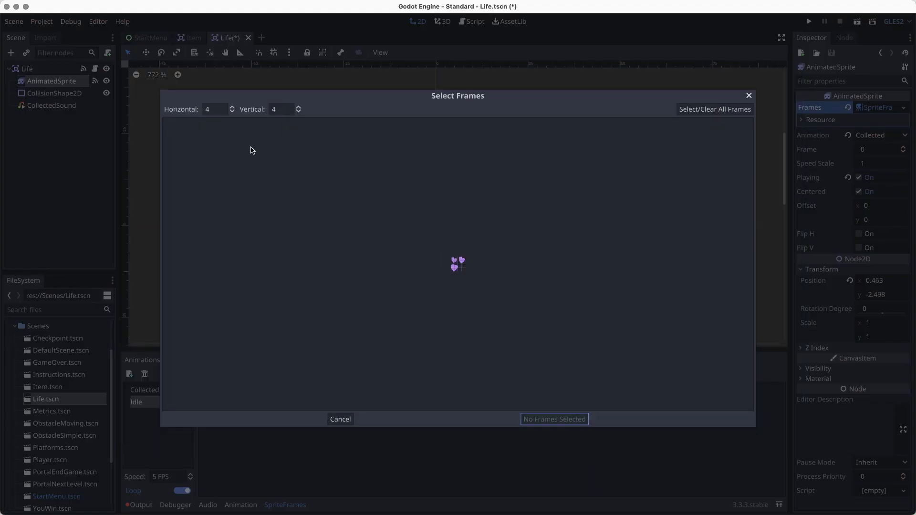
left_click(233, 112)
left_click(299, 112)
left_click(299, 113)
left_click(453, 261)
left_click(462, 261)
left_click(454, 269)
left_click(557, 419)
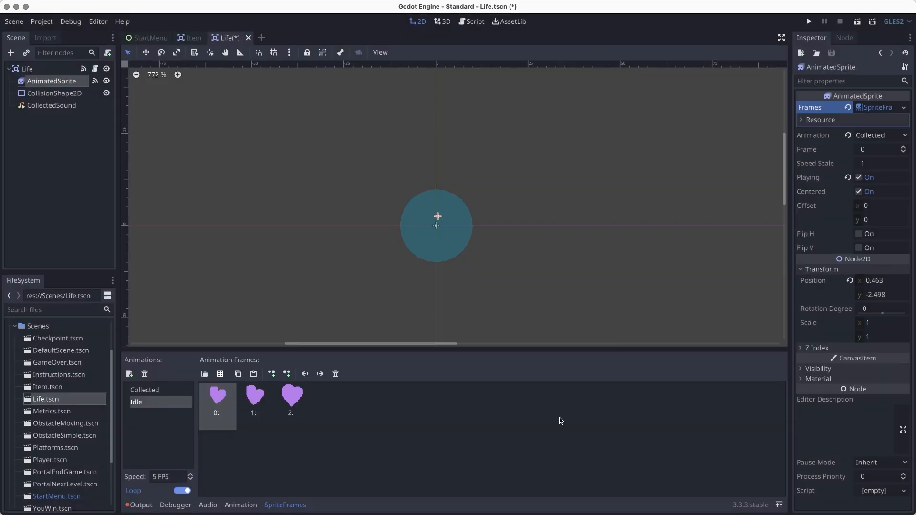
left_click(878, 138)
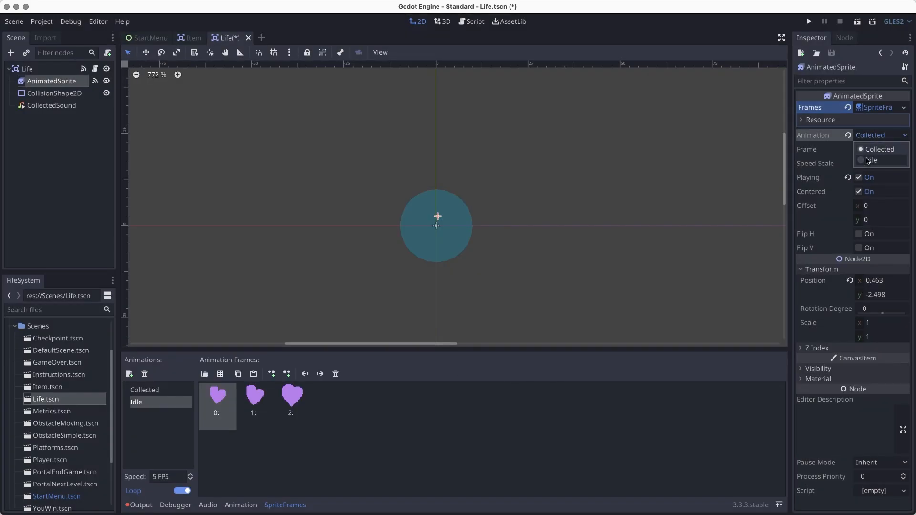
left_click(876, 157)
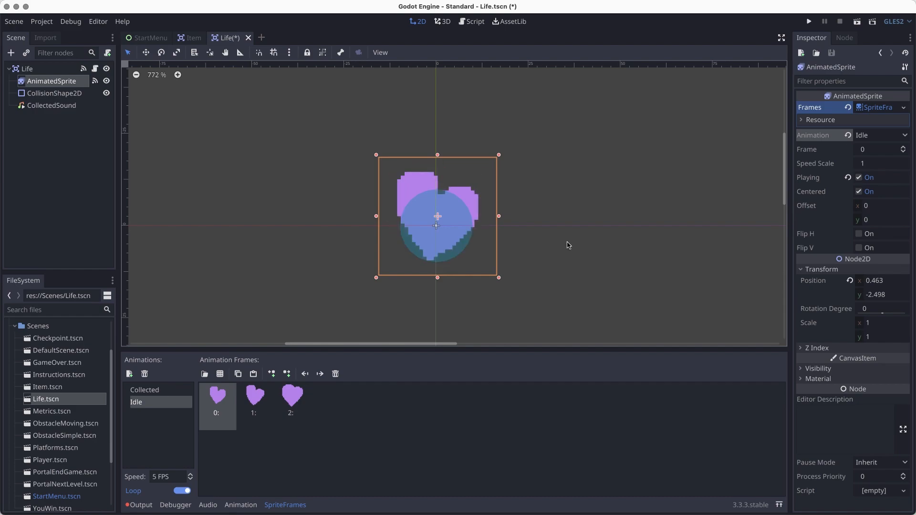
Add all six frames of reward_life_collected.png, sliced into 2 horizontal by 3 vertical, to the Collected animation.
left_click(140, 390)
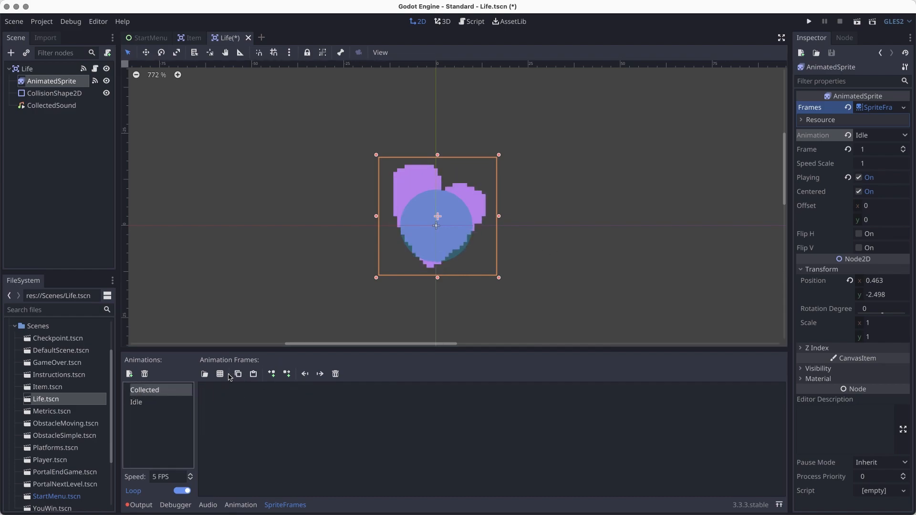
left_click(205, 374)
left_click(615, 181)
left_click(578, 444)
double_click(232, 113)
left_click(300, 111)
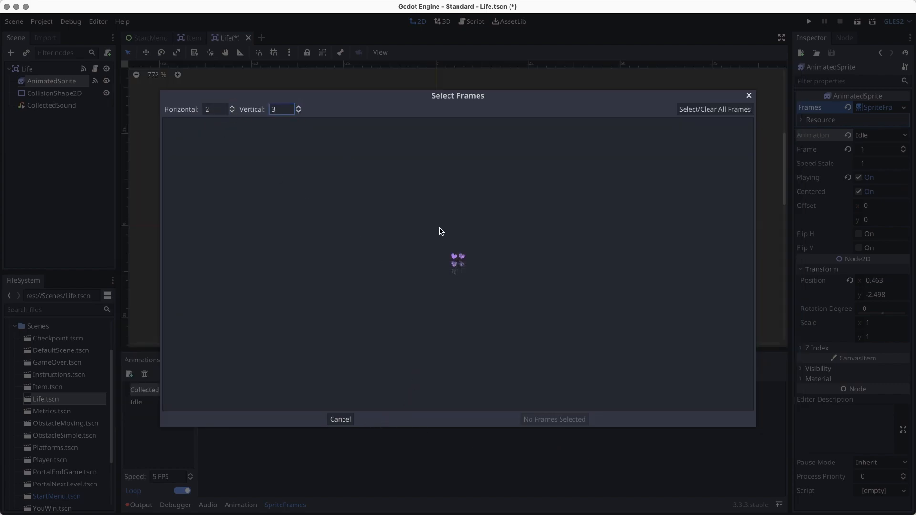
left_click_drag(453, 259, 460, 259)
left_click(461, 264)
left_click(454, 272)
left_click(461, 272)
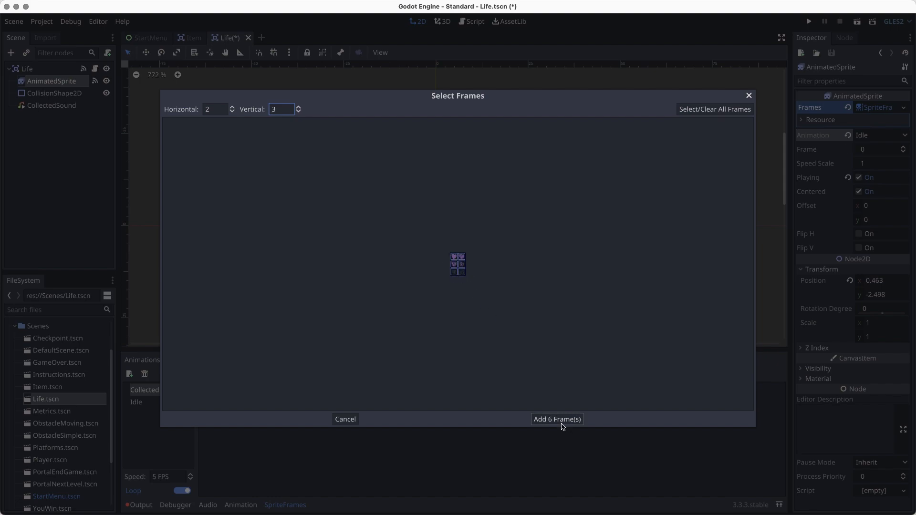
left_click(561, 422)
Turn off looping for the Collected animation and set its speed to 4 FPS.
left_click(182, 491)
left_click(180, 476)
type("4")
key("Return")
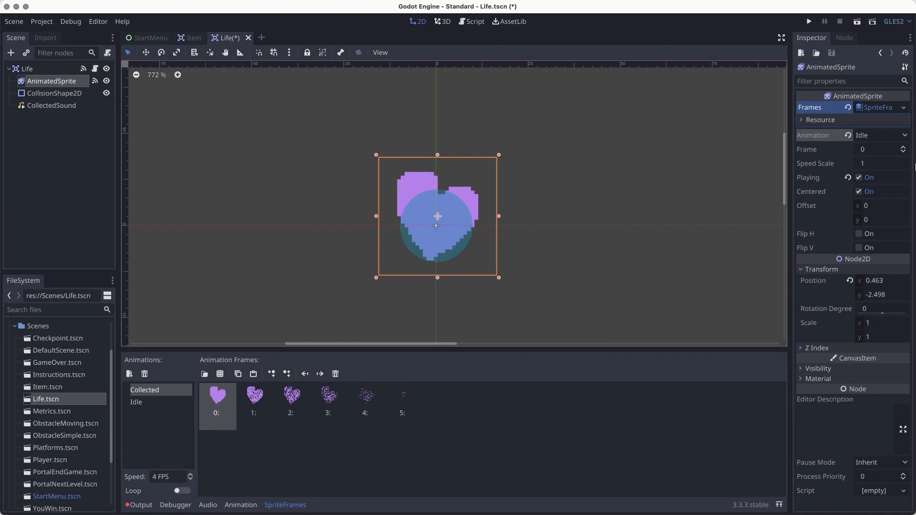
Preview the Collected animation on the Life sprite, restore Idle as the active animation and save the scene.
left_click(891, 135)
left_click(881, 149)
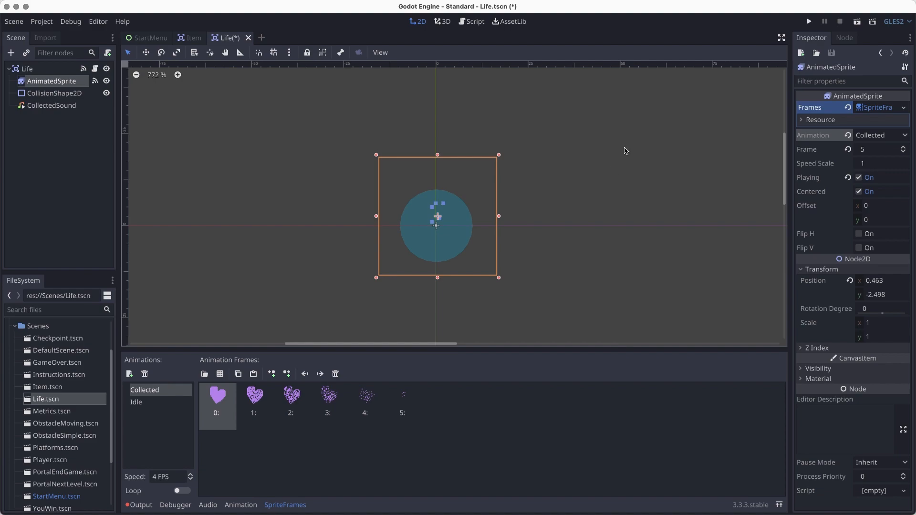
left_click(882, 136)
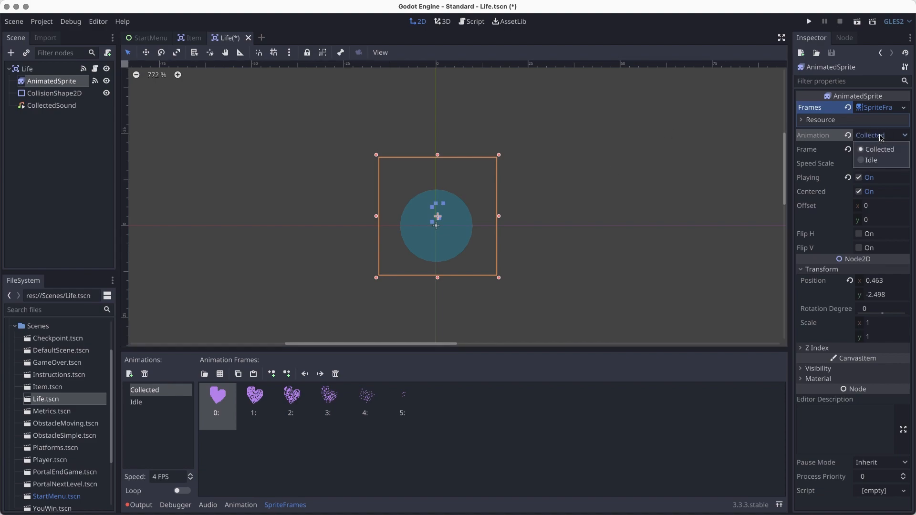
left_click(881, 163)
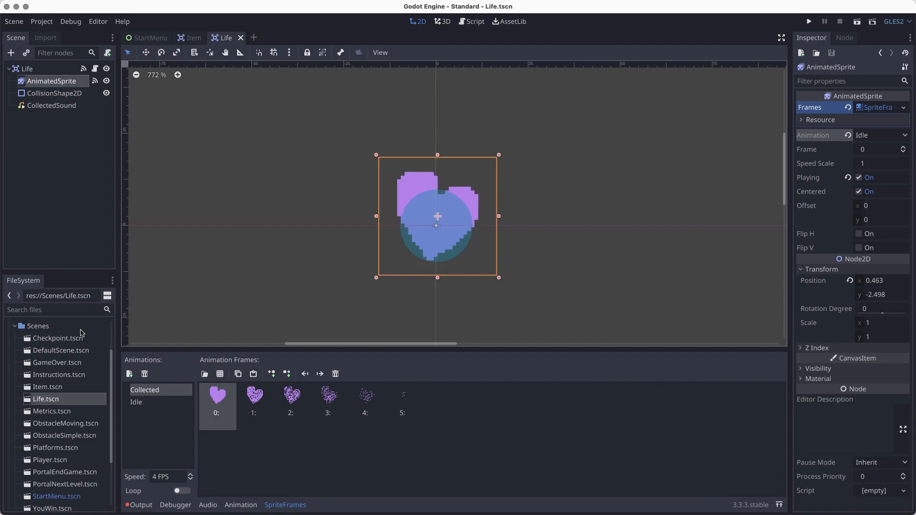
Open DefaultScene.tscn and collapse the Scenery and Platforms branches of its node tree.
left_click(58, 351)
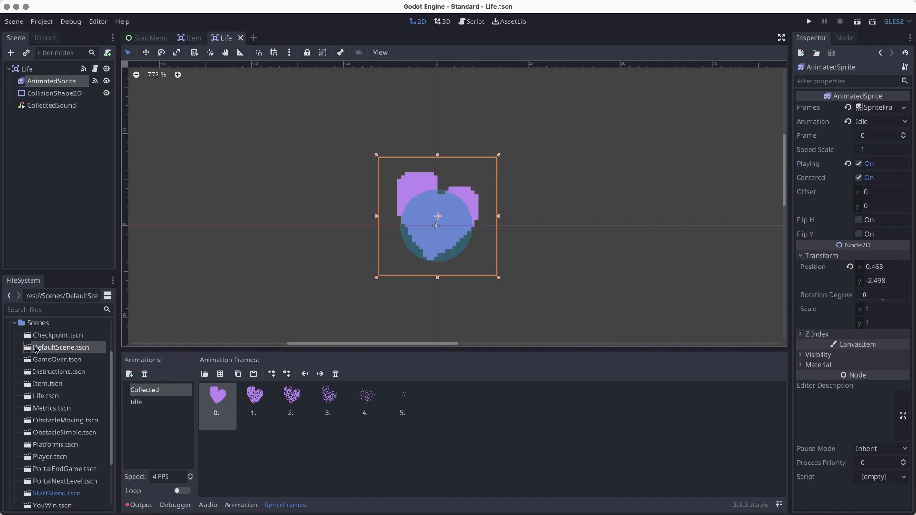
left_click(53, 352)
double_click(54, 351)
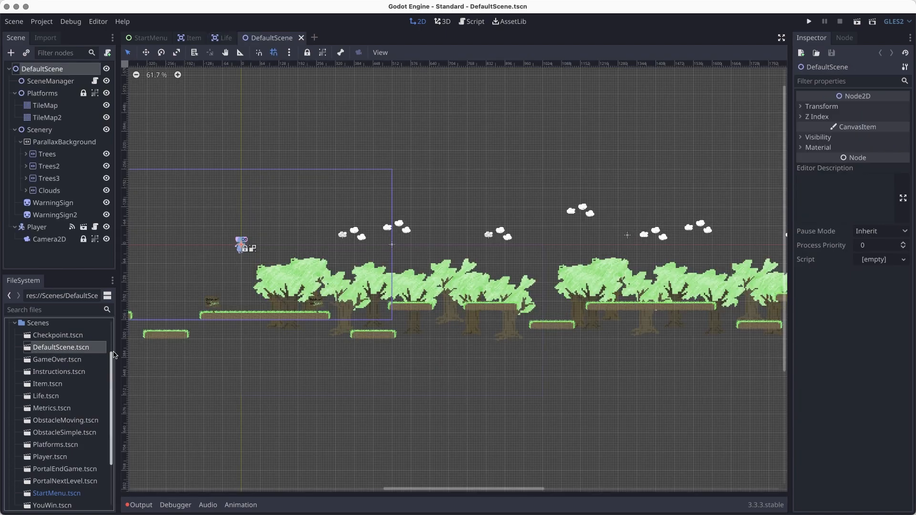
scroll(454, 305, "up", 2)
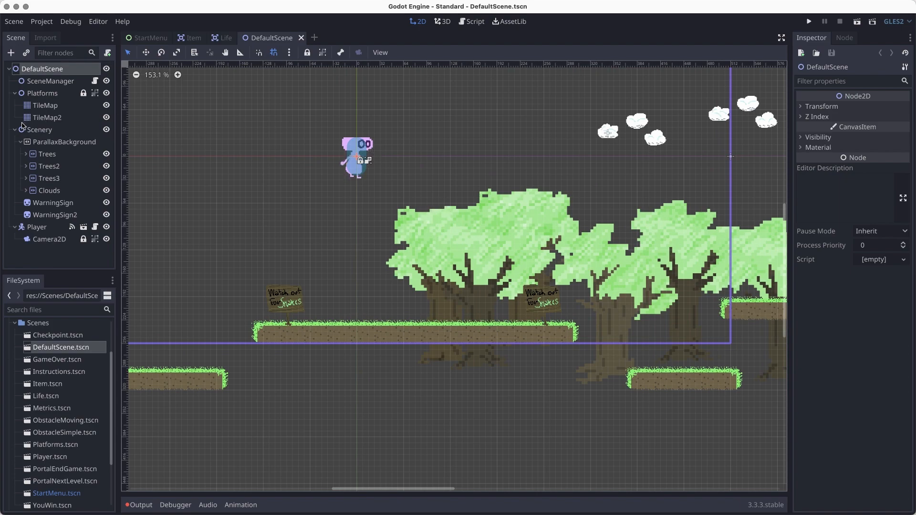
left_click(15, 130)
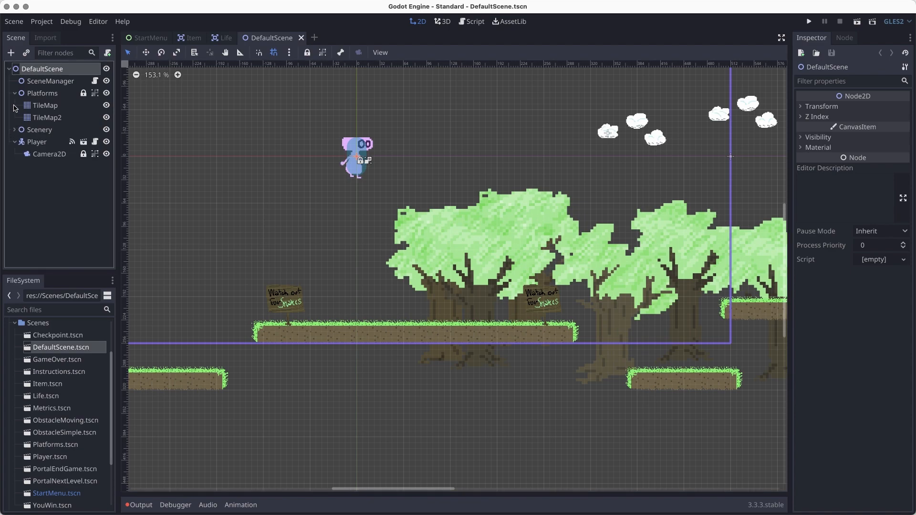
left_click(15, 93)
Add a Node2D as a child of the DefaultScene root node.
right_click(45, 71)
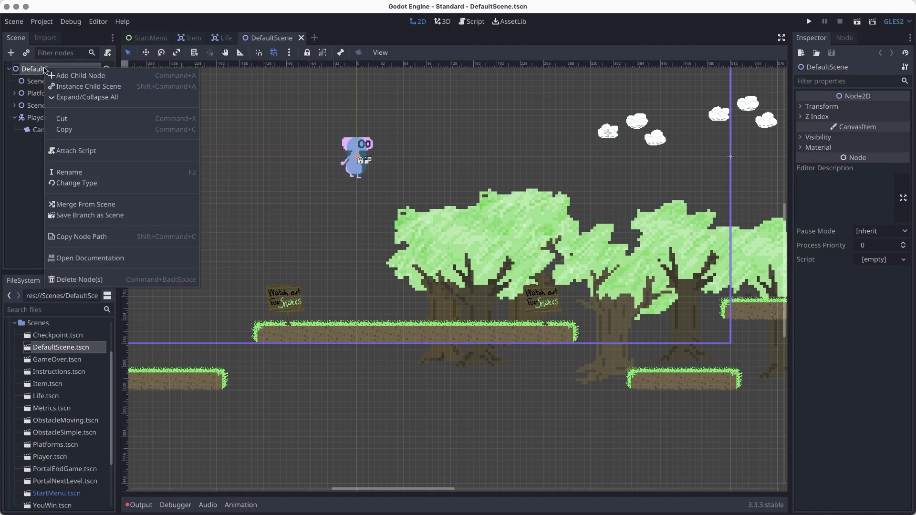
left_click(76, 76)
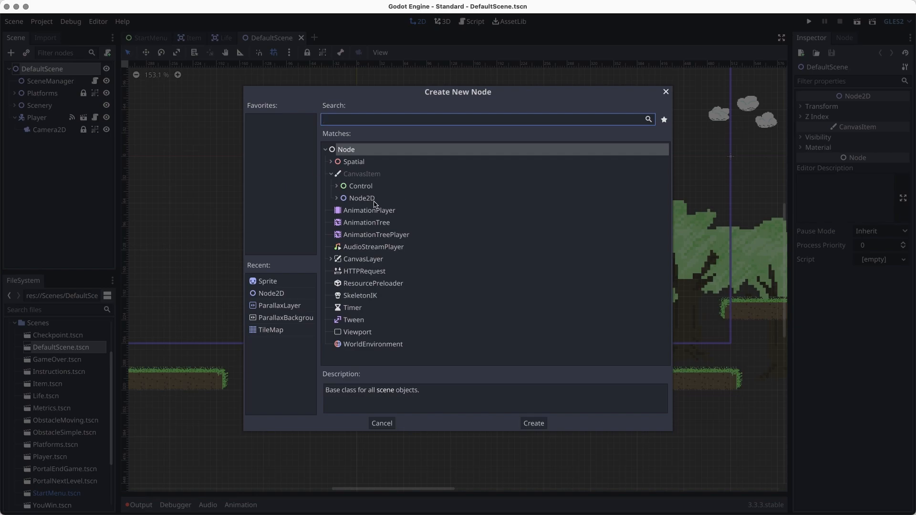
left_click(374, 201)
left_click(535, 425)
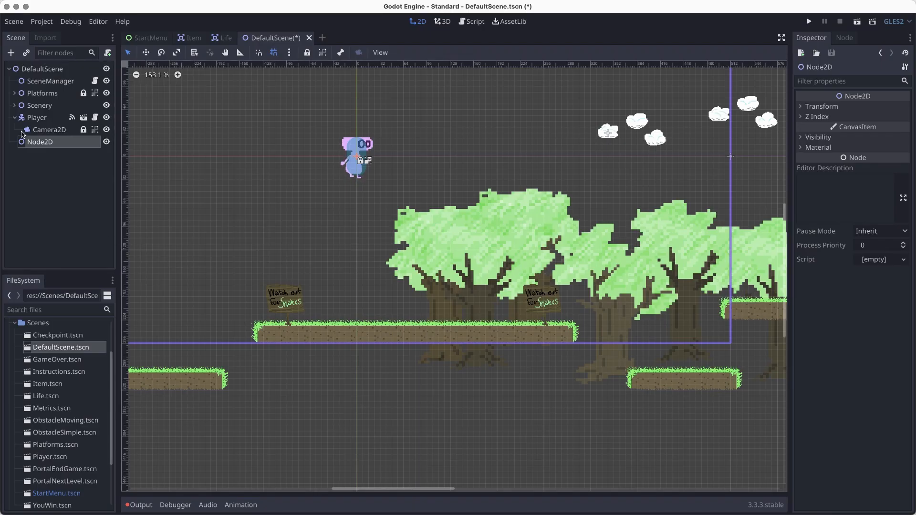
Rename the new Node2D as Items and move it between Scenery and Player in the node tree.
double_click(42, 143)
type("Items")
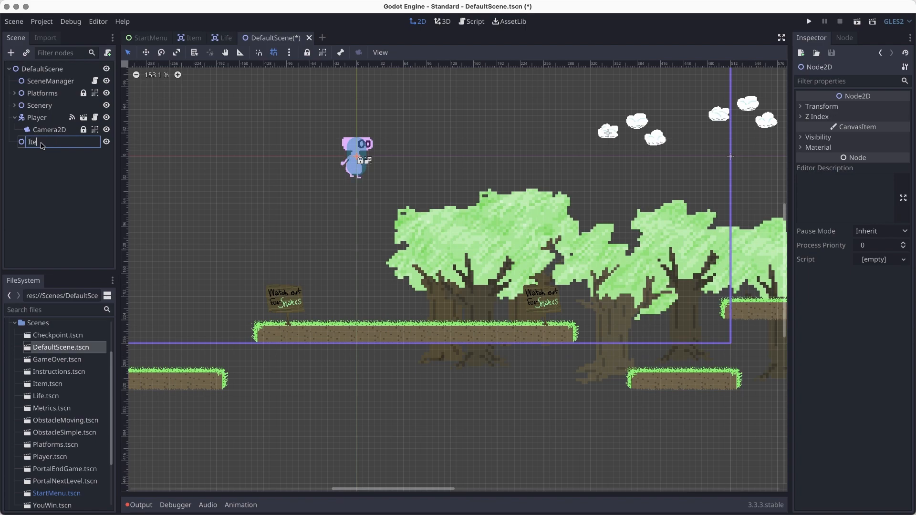
key("Return")
left_click_drag(42, 146, 37, 113)
left_click(37, 119)
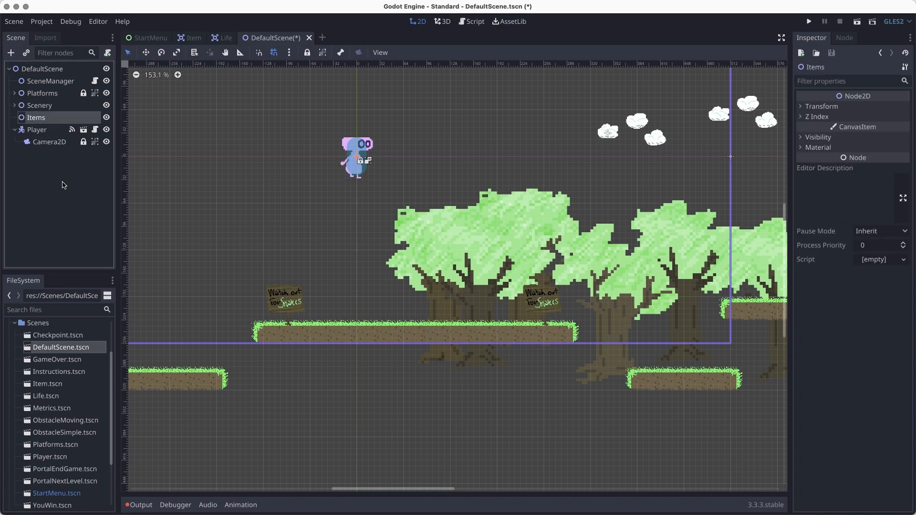
Instance Scenes/Item.tscn as a child of the Items node.
right_click(39, 120)
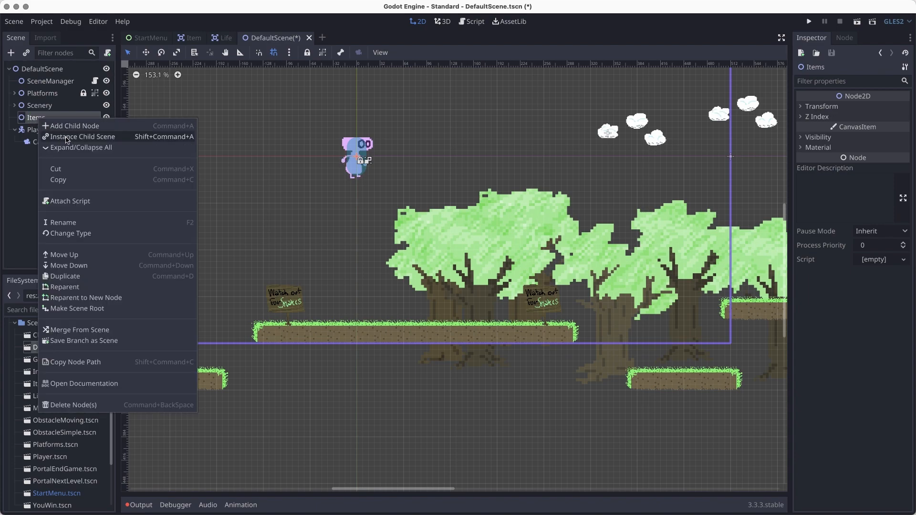
left_click(67, 138)
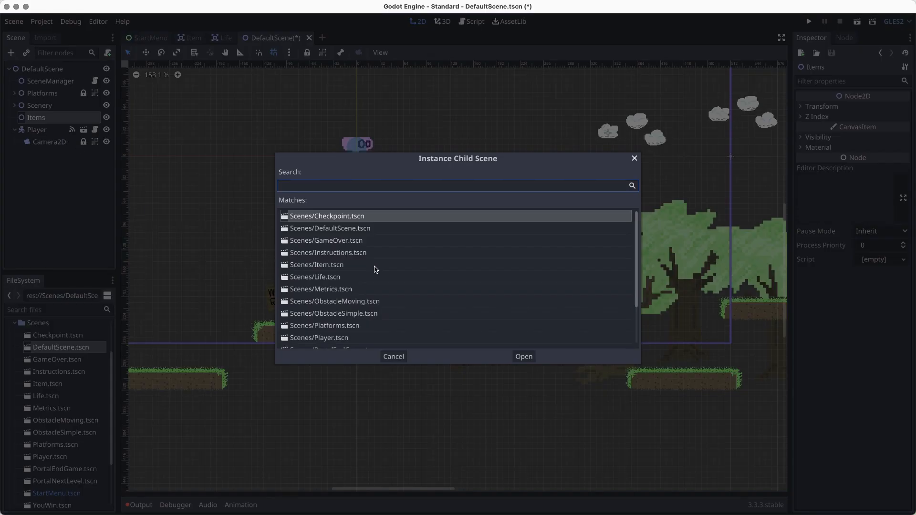
left_click(319, 265)
left_click(514, 357)
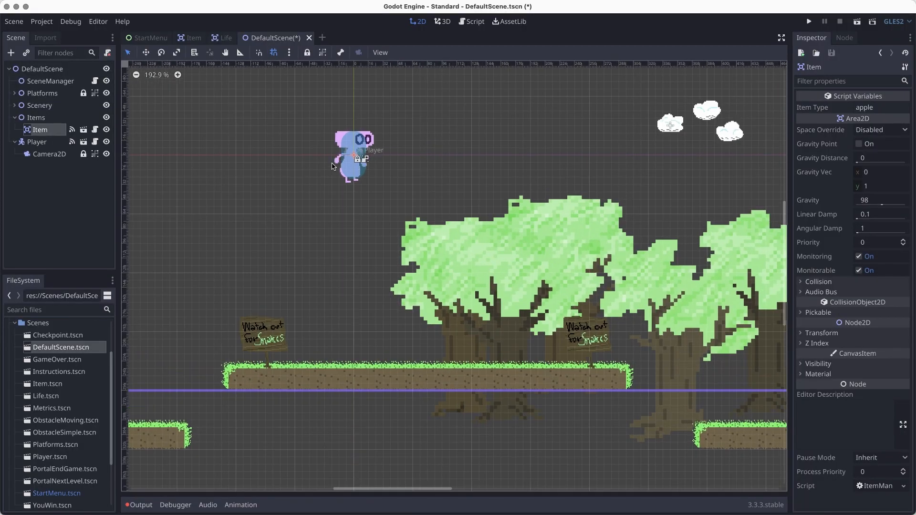
Lock and group the Player node, and move the apple Item onto the platform between the two warning signs.
key("super+z")
left_click(327, 55)
left_click(40, 129)
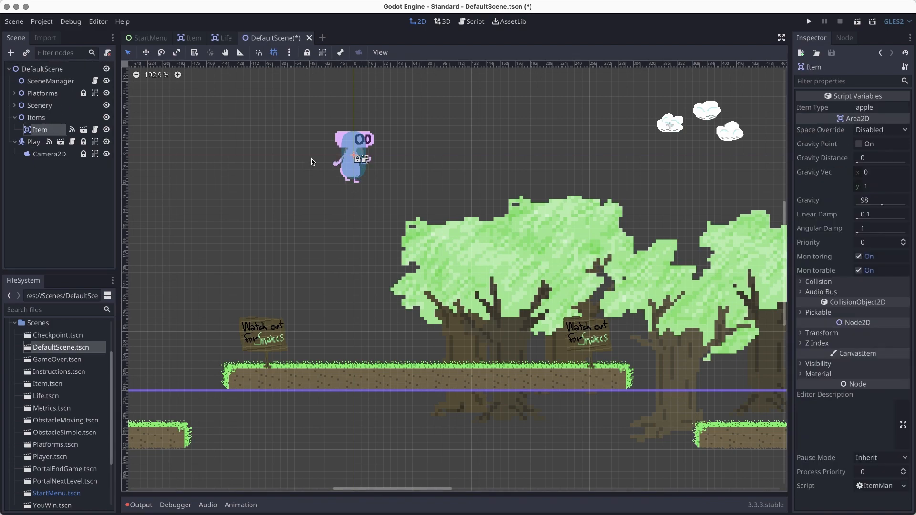
left_click_drag(357, 159, 454, 350)
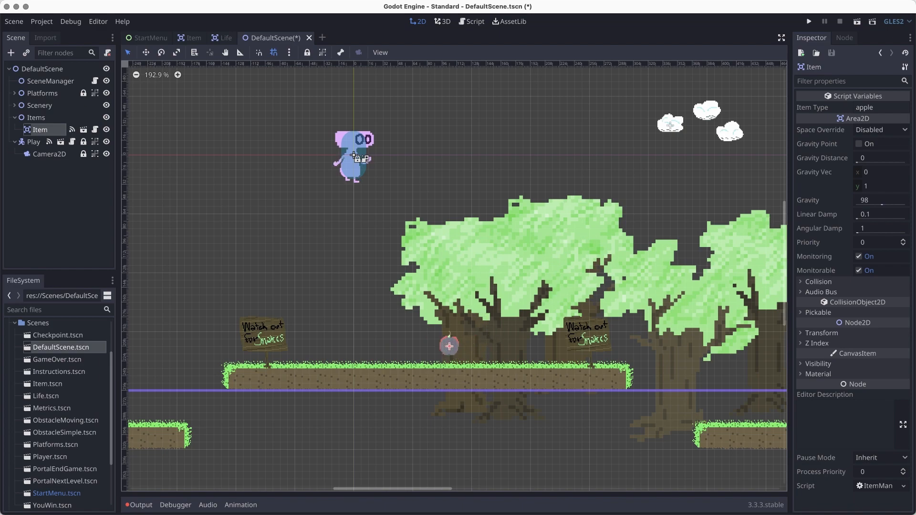
Instance Scenes/Life.tscn under Items and place its heart on the same platform, just right of the apple.
left_click(38, 118)
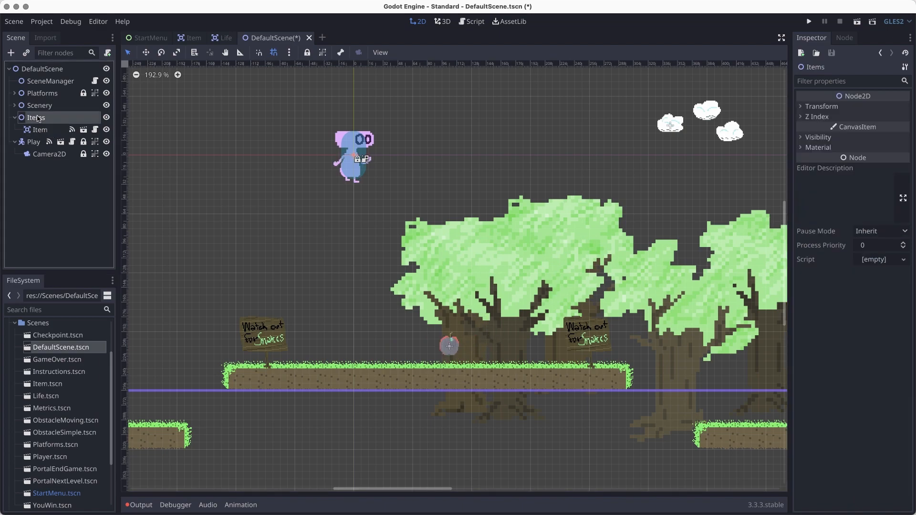
right_click(38, 118)
left_click(68, 136)
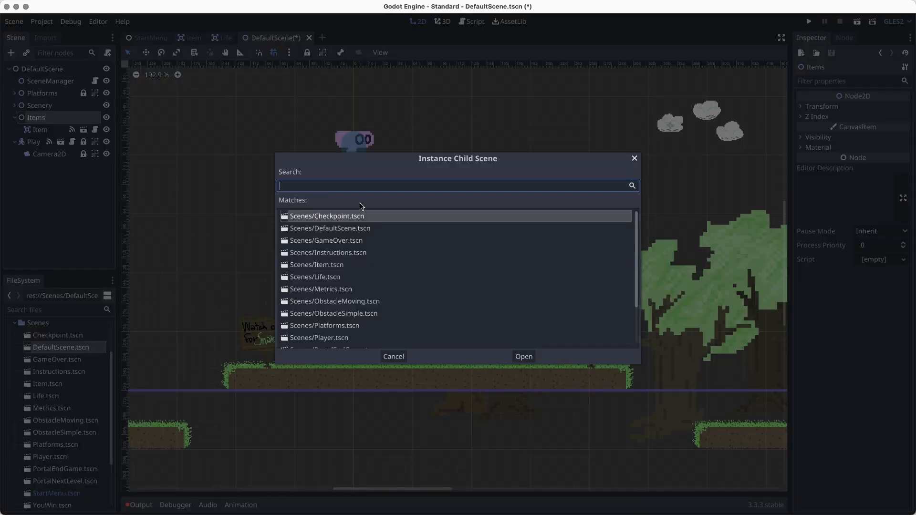
type("life")
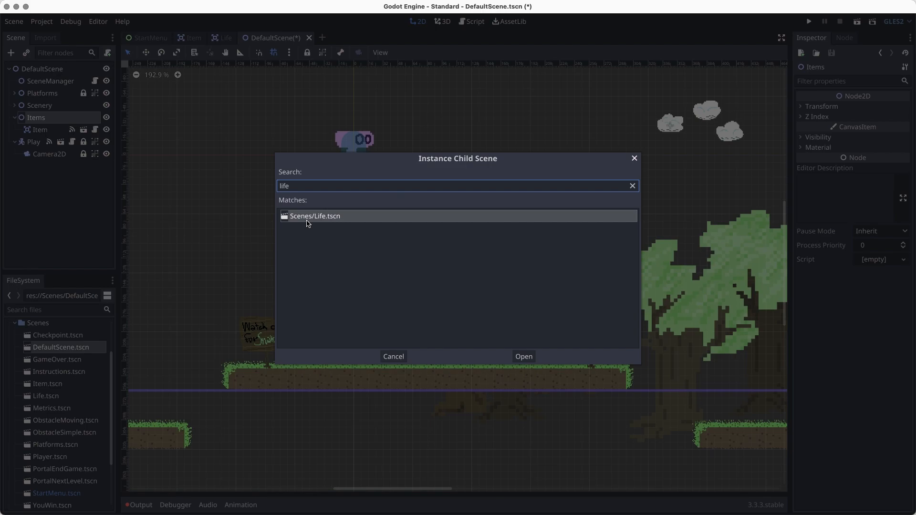
left_click(523, 356)
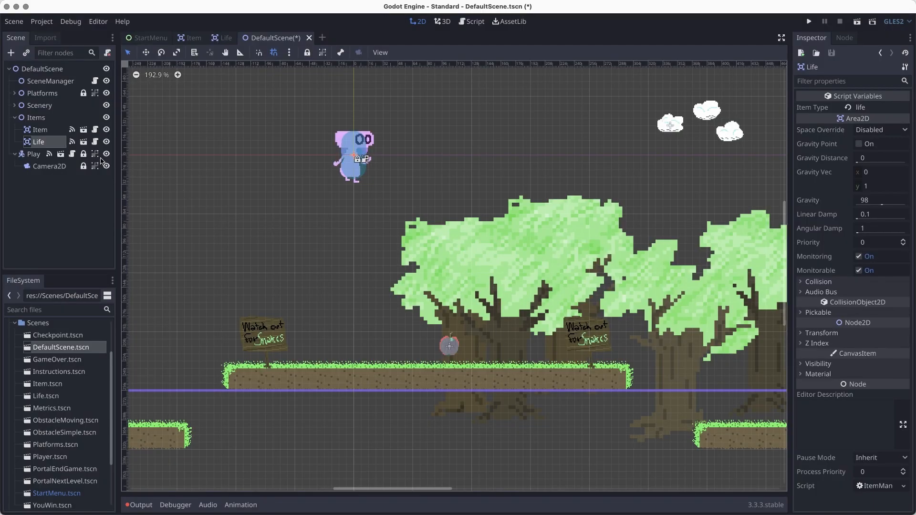
left_click_drag(357, 159, 502, 348)
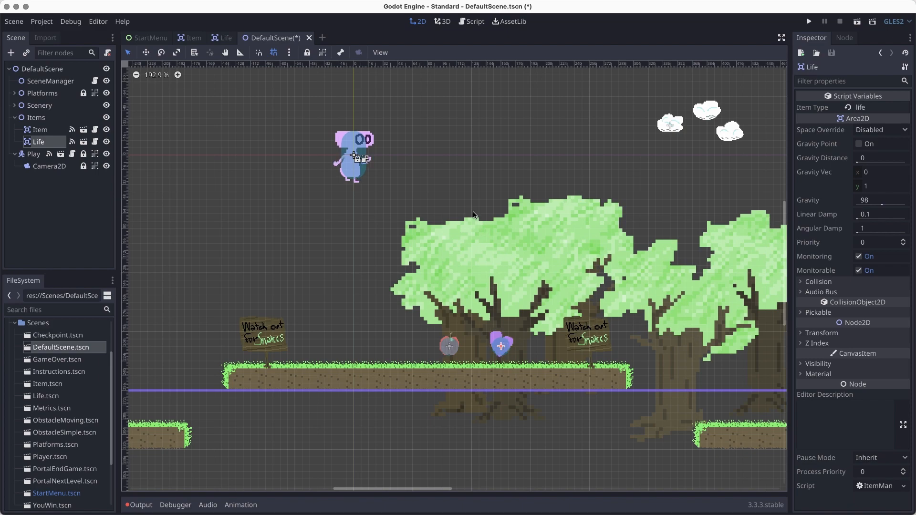
Save and run DefaultScene, and capture a screenshot of the running game window.
key("super+s")
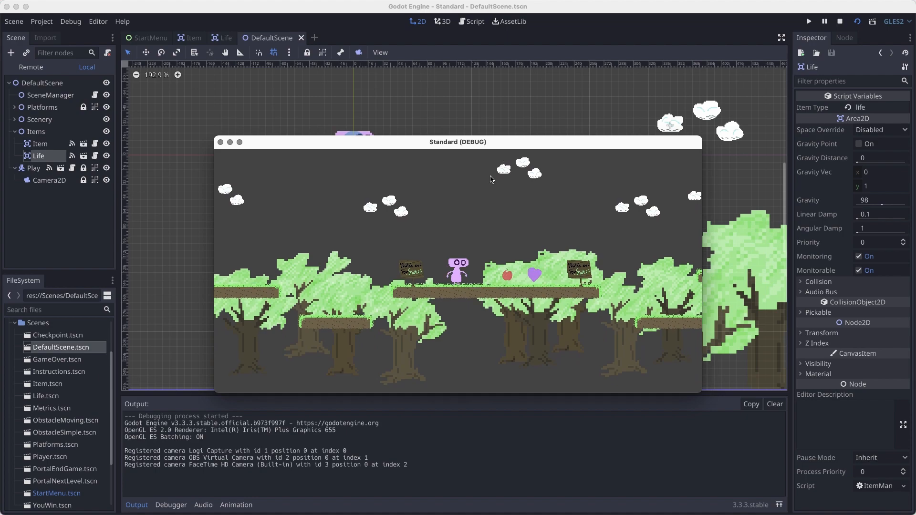
key("shift+super+4")
key("space")
left_click(475, 190)
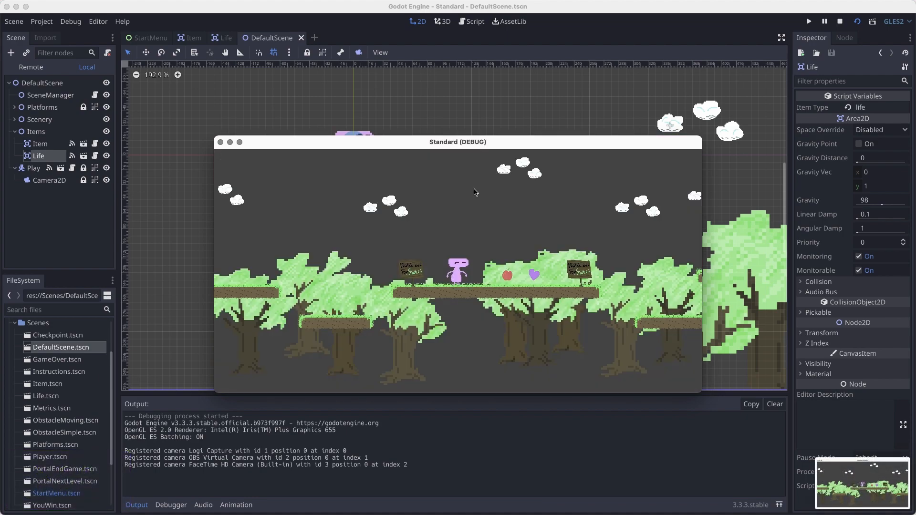
Test collecting the apple and heart with the player in the running game, close the game and save DefaultScene.
key("Right")
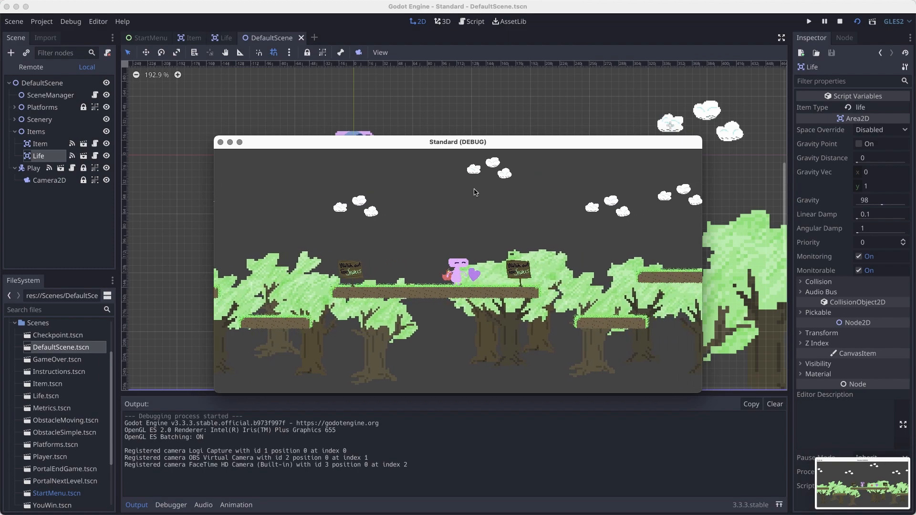
key("Left")
key("Right")
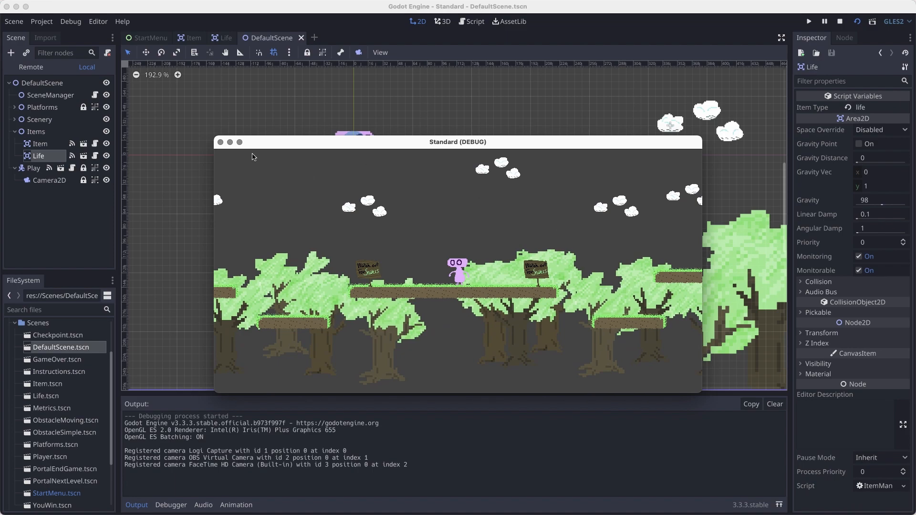
left_click(220, 143)
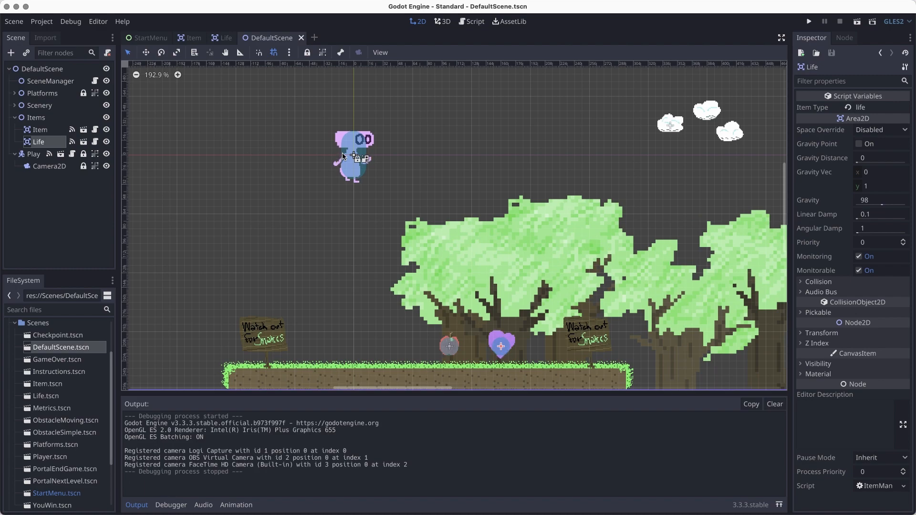
key("super+s")
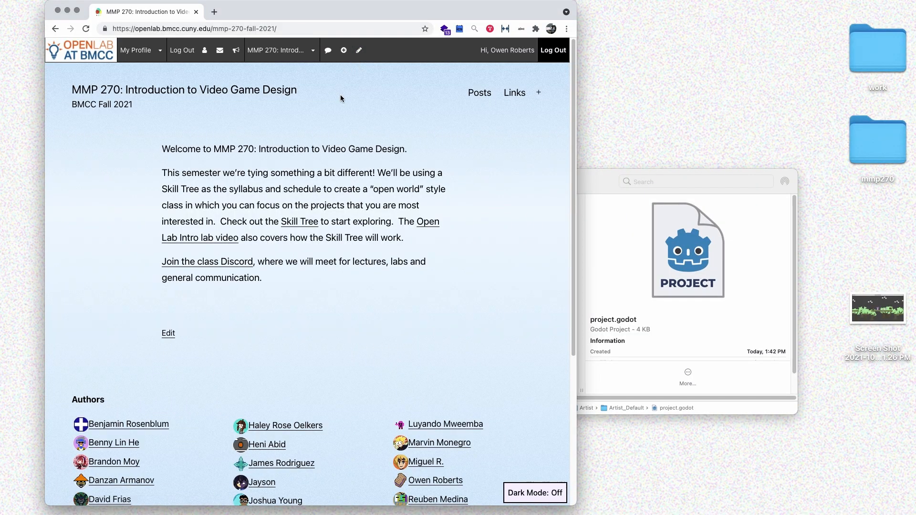
Switch to the MMP 270 OpenLab site in the browser and create a post in the Rewards category titled "My game rewards".
mouse_move(344, 52)
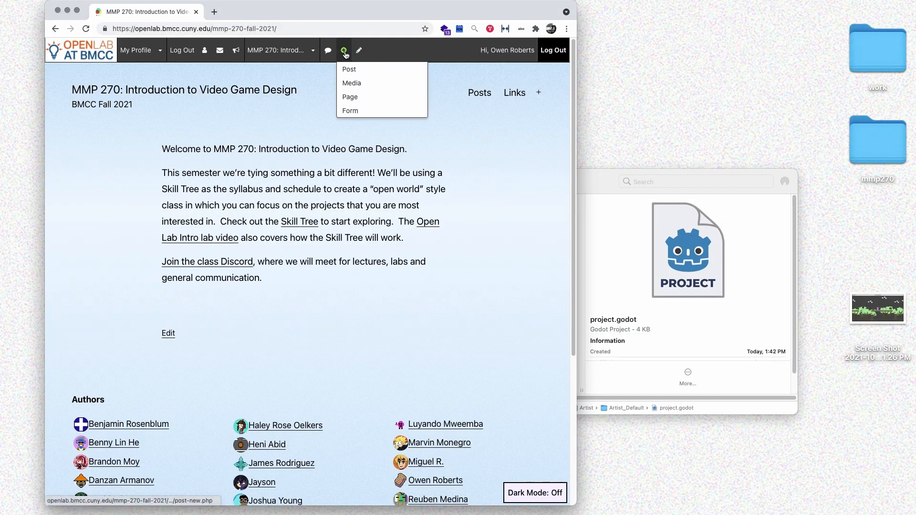
left_click(352, 71)
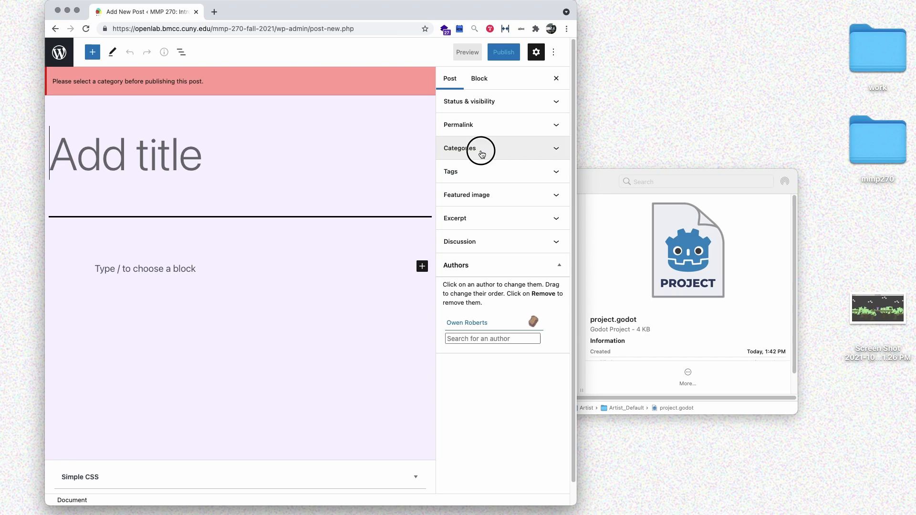
left_click(482, 154)
left_click(480, 253)
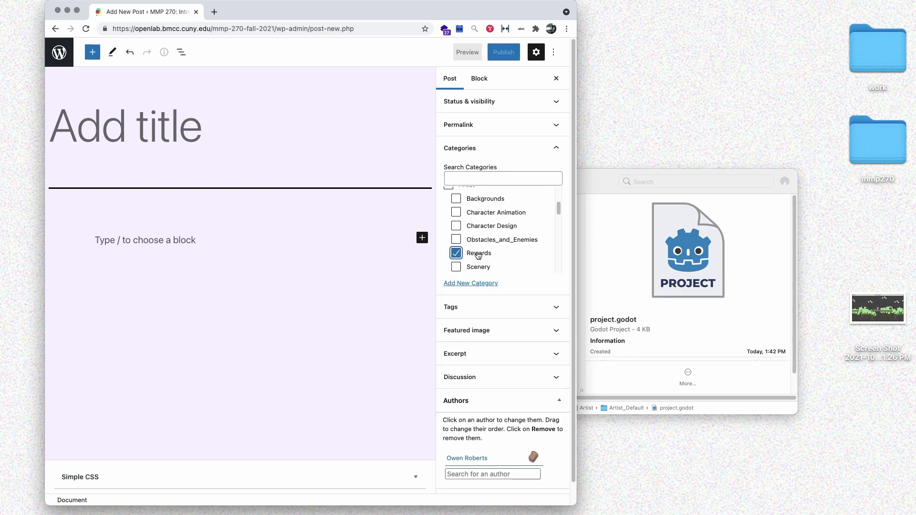
left_click(229, 159)
type("My game rewards")
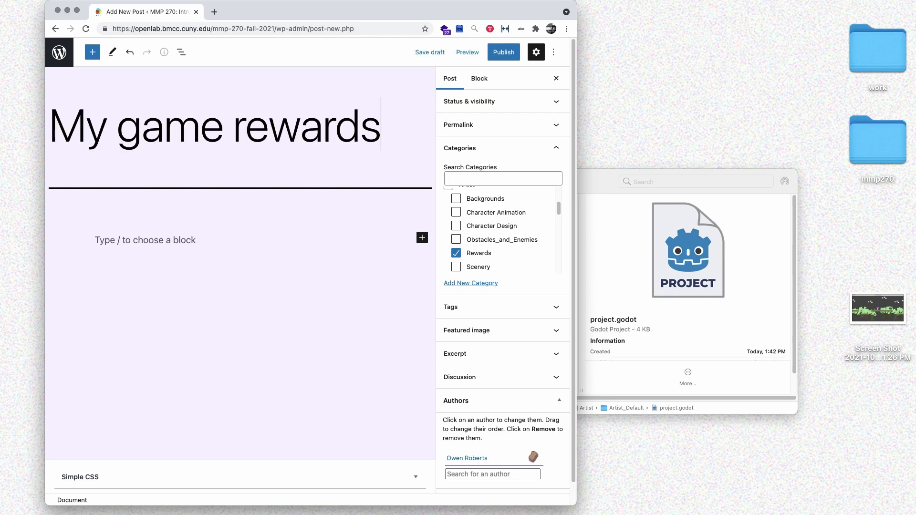
Write the body paragraph "My game rewards are a heart that gives the player back a life and an apple they can collect.".
key("Return")
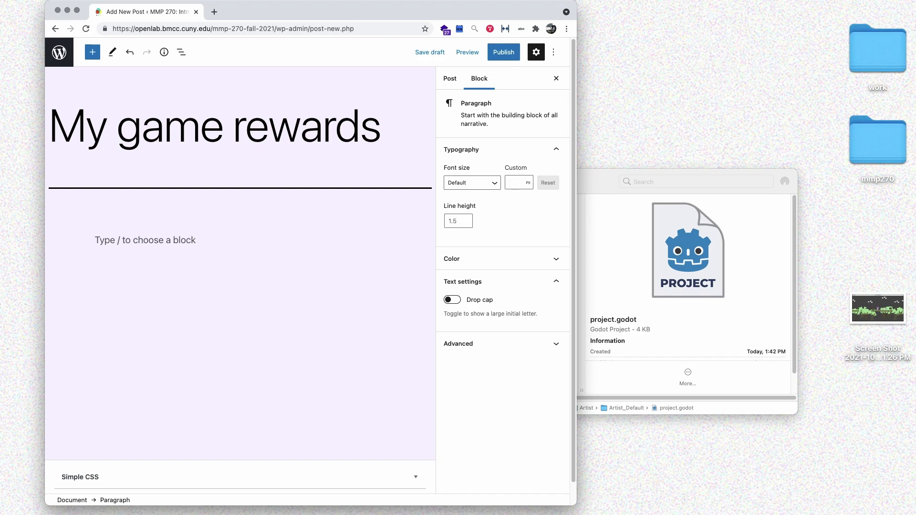
type("My game rewards a")
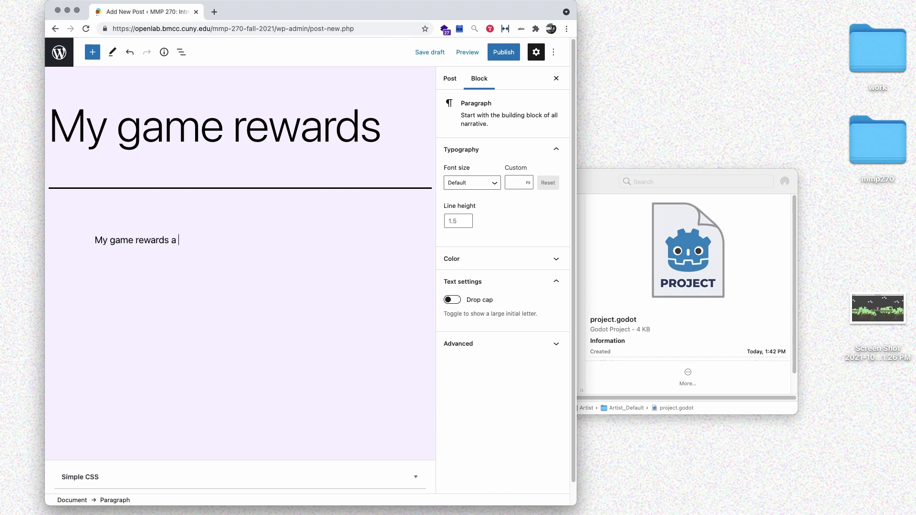
type("re a heart that gives the player back a life and an a")
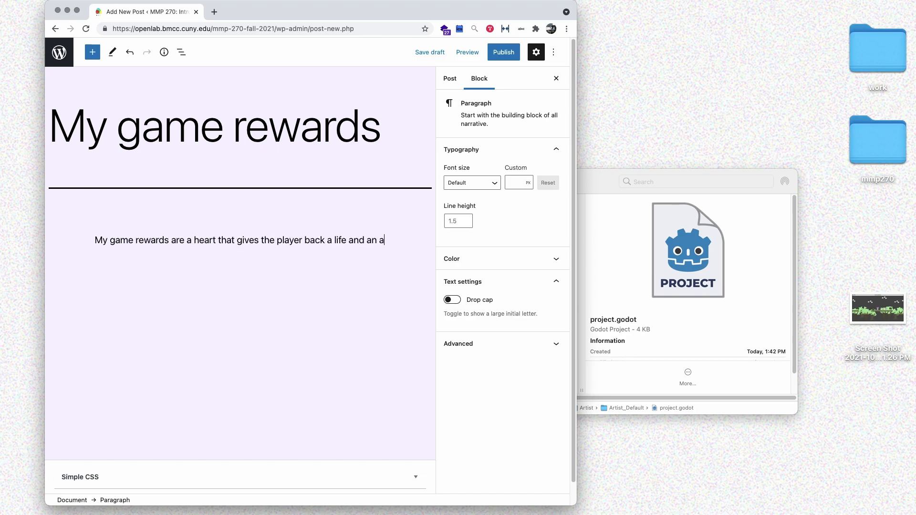
type("pple they can collect.")
key("Return")
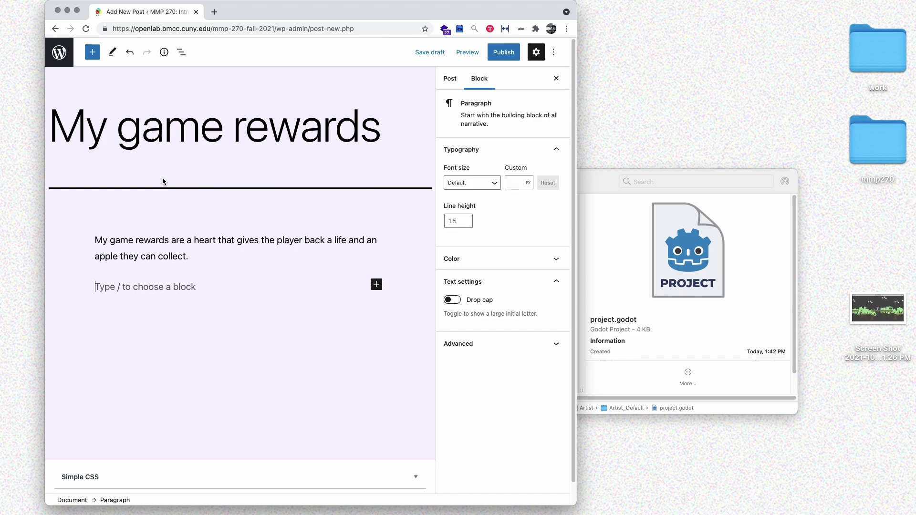
Insert the game screenshot from the desktop below the paragraph and add the line "My sprite sheets:" under it.
left_click_drag(878, 309, 234, 280)
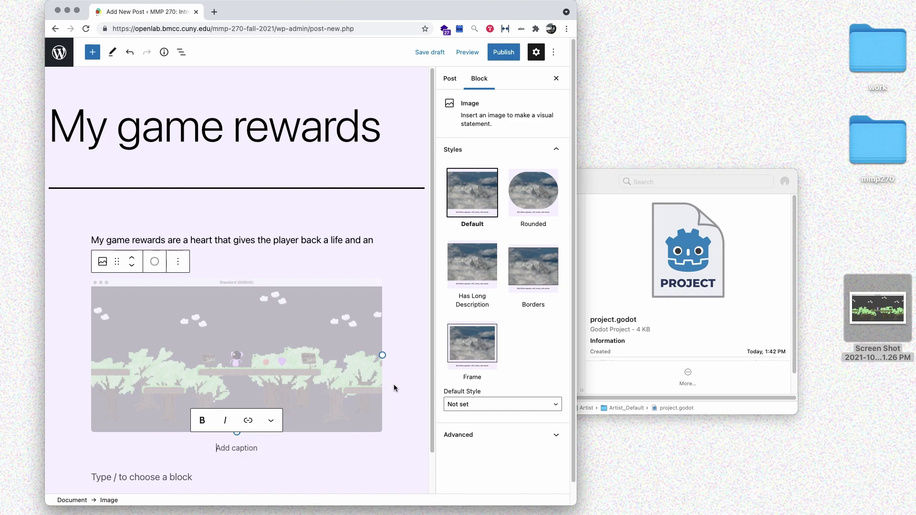
left_click(245, 436)
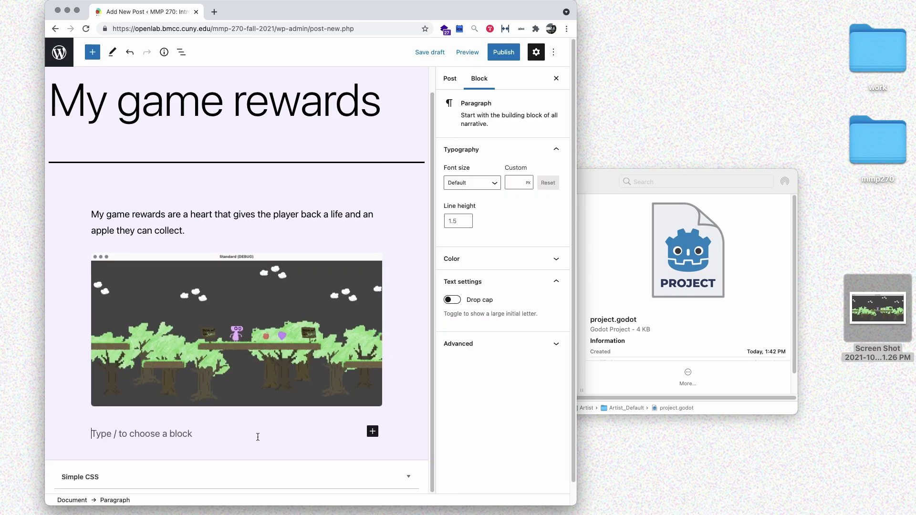
type("My sprite sheets:")
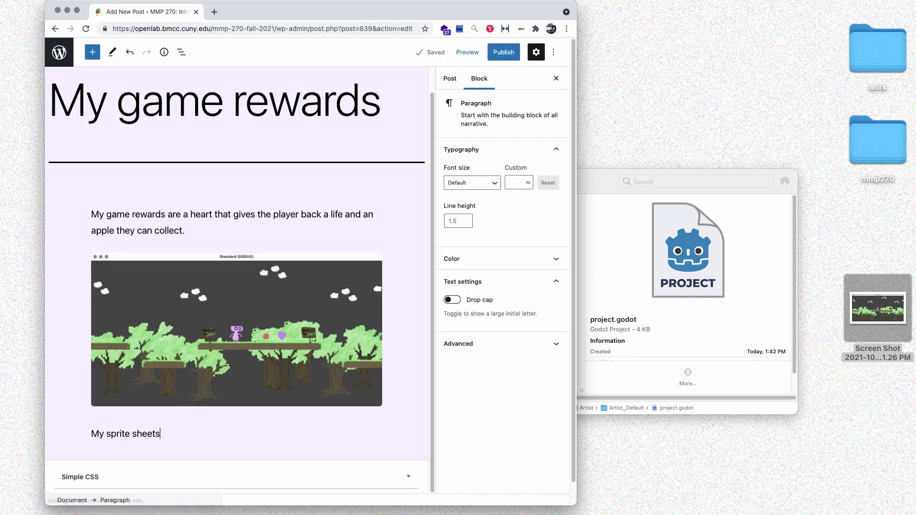
key("Return")
Add the four reward PNG sprite sheets from the Rewards folder as a gallery below "My sprite sheets:".
left_click(587, 229)
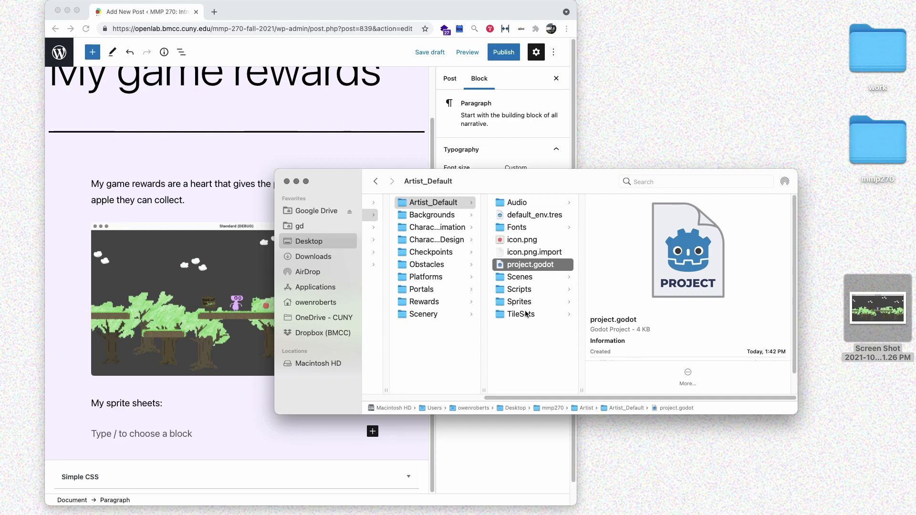
left_click(440, 301)
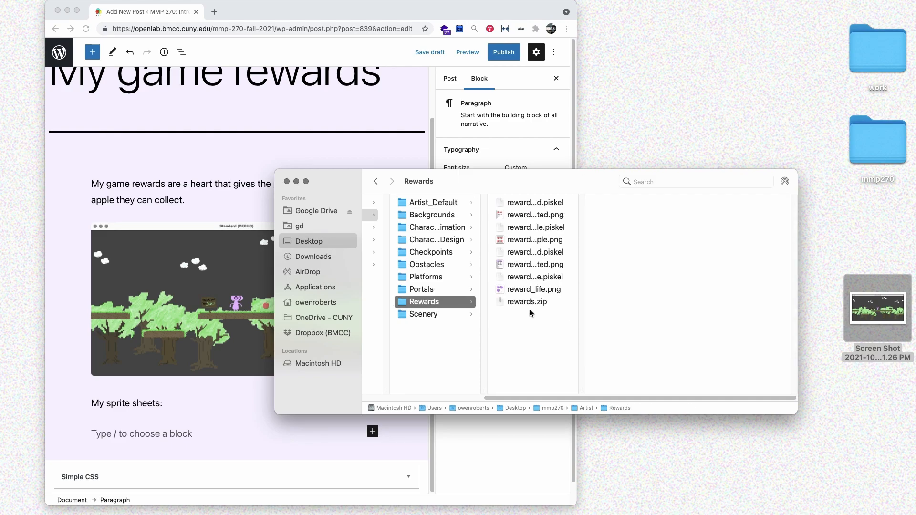
left_click(519, 217)
left_click(511, 241, "super")
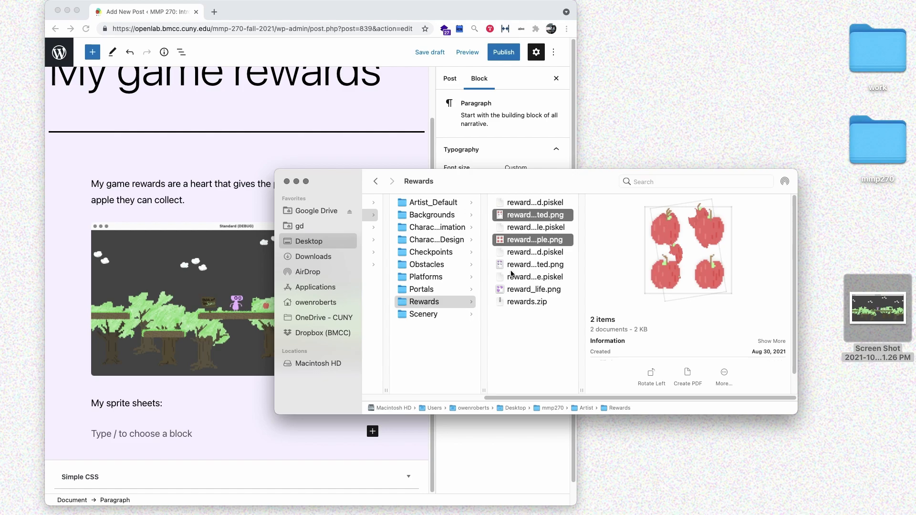
left_click(513, 269, "super")
left_click(535, 289, "super")
left_click_drag(518, 268, 137, 434)
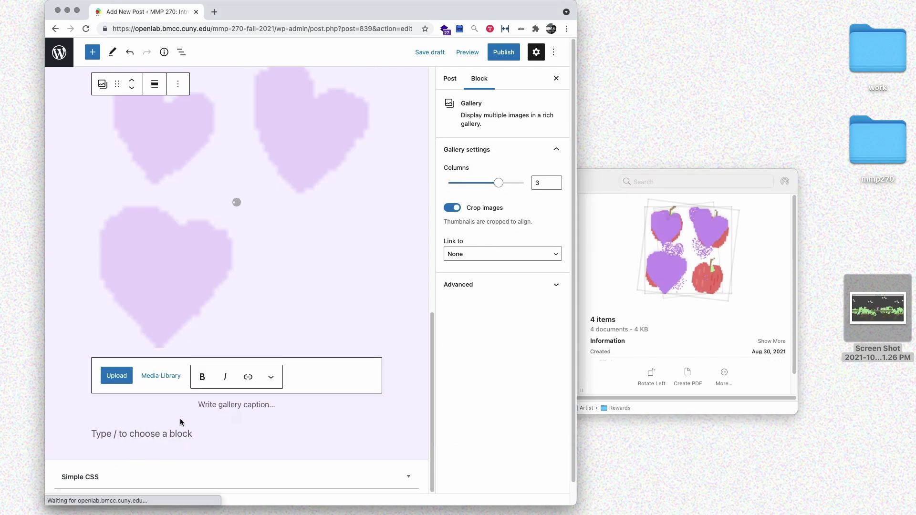
Set the gallery to 2 columns with image cropping off, and preview the post in a new tab.
left_click_drag(510, 189, 483, 187)
left_click(451, 208)
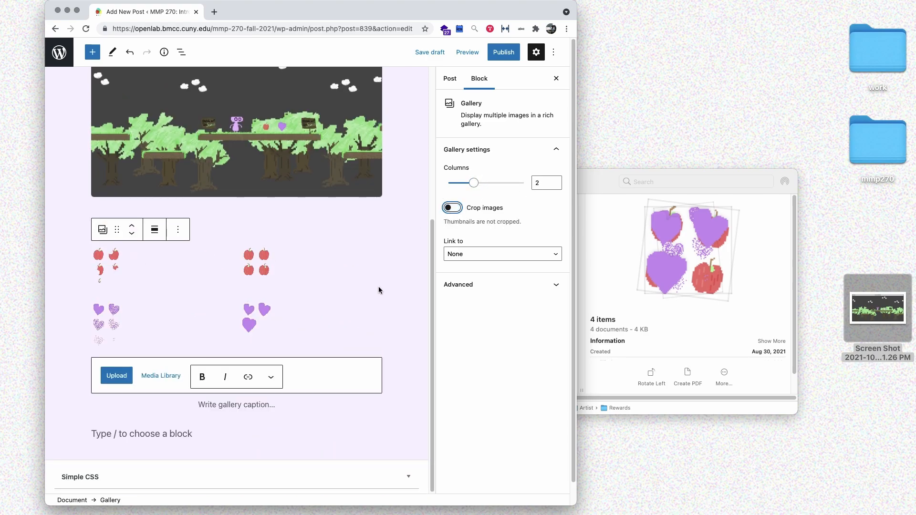
left_click(465, 54)
left_click(413, 139)
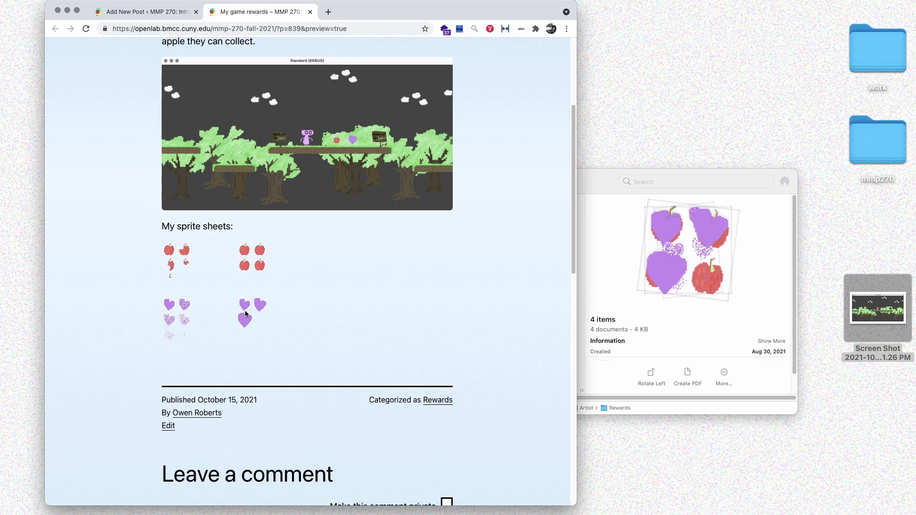
Close the post preview and set the gallery to 4 columns.
left_click(310, 11)
left_click_drag(476, 183, 524, 184)
left_click(467, 52)
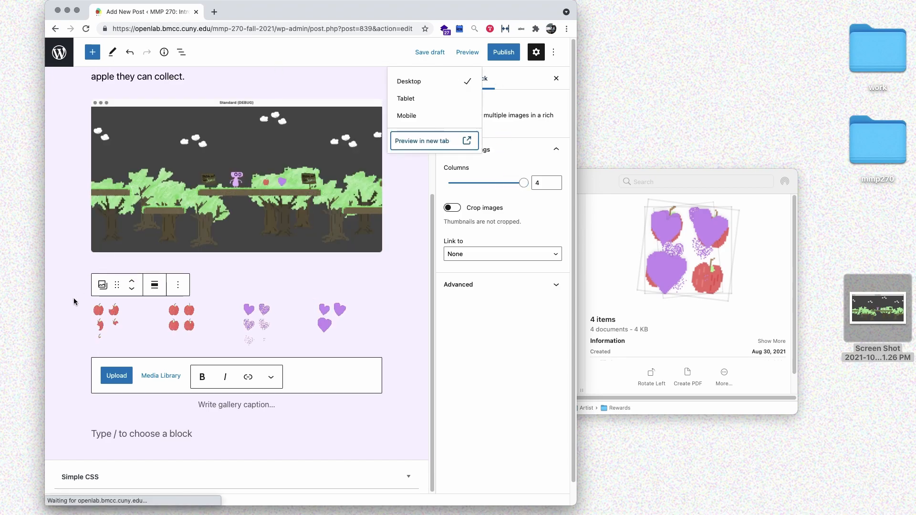
Try to move the whole-apple sprite sheet ahead of the first gallery image, and undo the move.
left_click(127, 333)
left_click(110, 337)
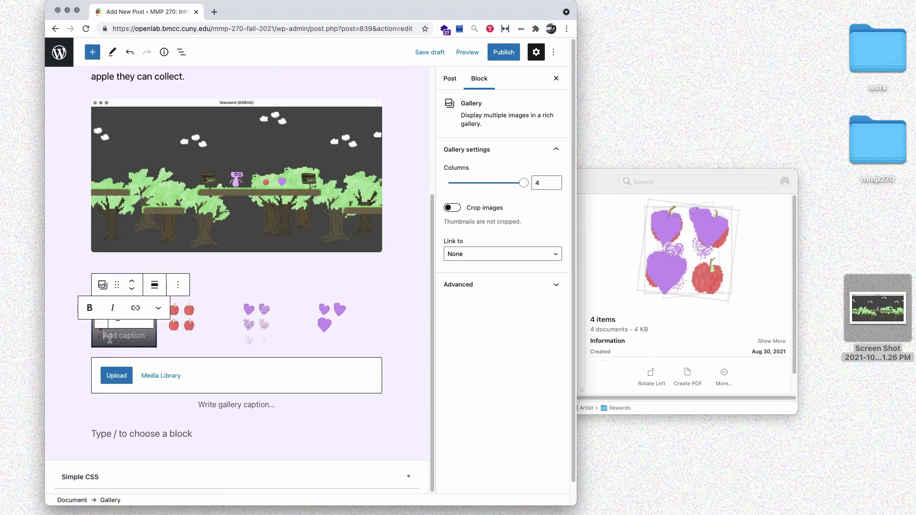
left_click(183, 319)
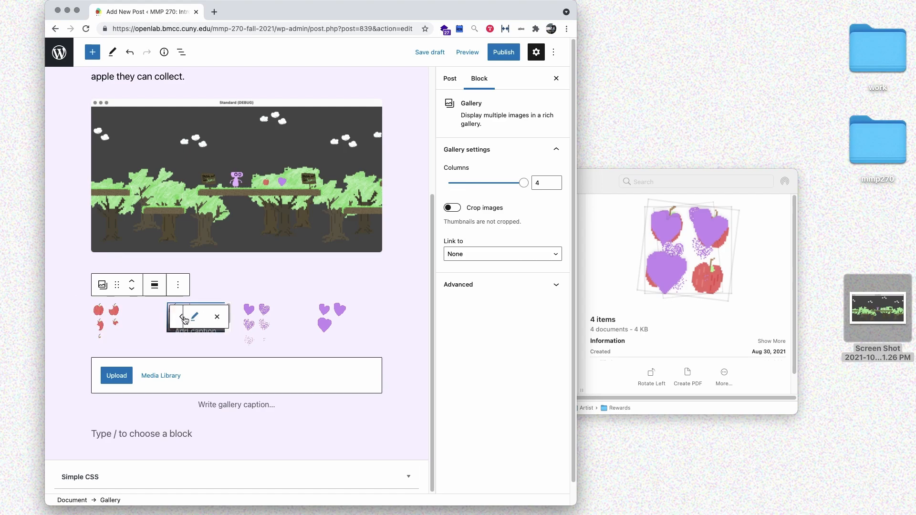
left_click(180, 317)
key("super+z")
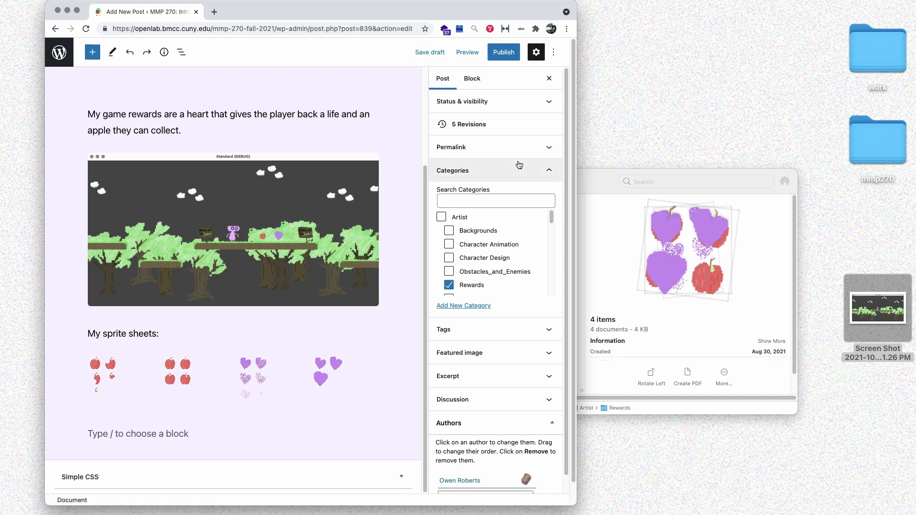
Publish the "My game rewards" post.
left_click(502, 52)
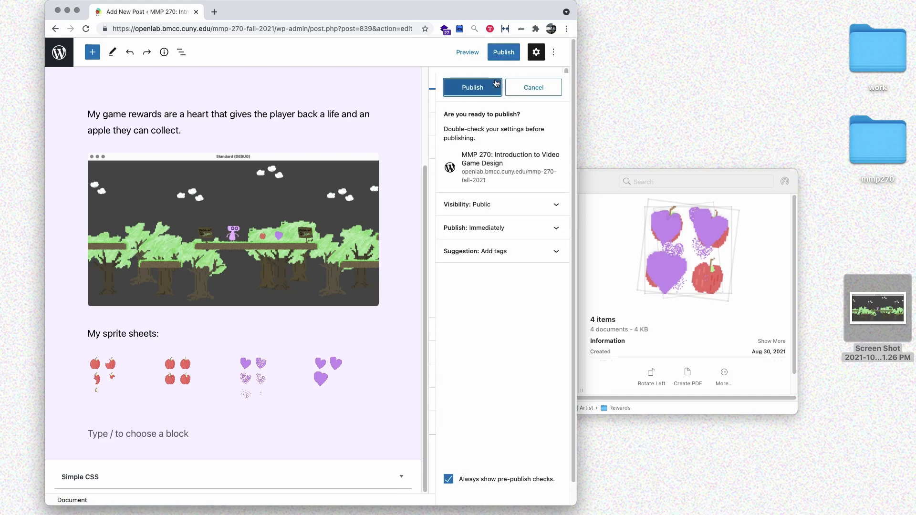